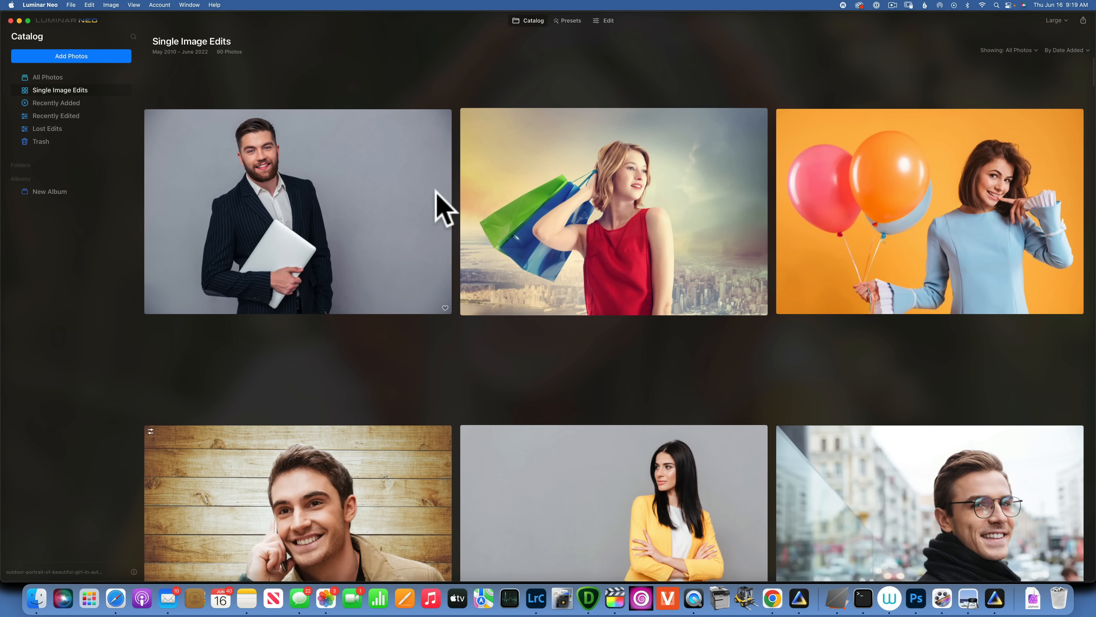
# - Open the photo of the businessman with the laptop for editing and remove its background with the Portrait Background mask
pyautogui.doubleClick(303, 184)
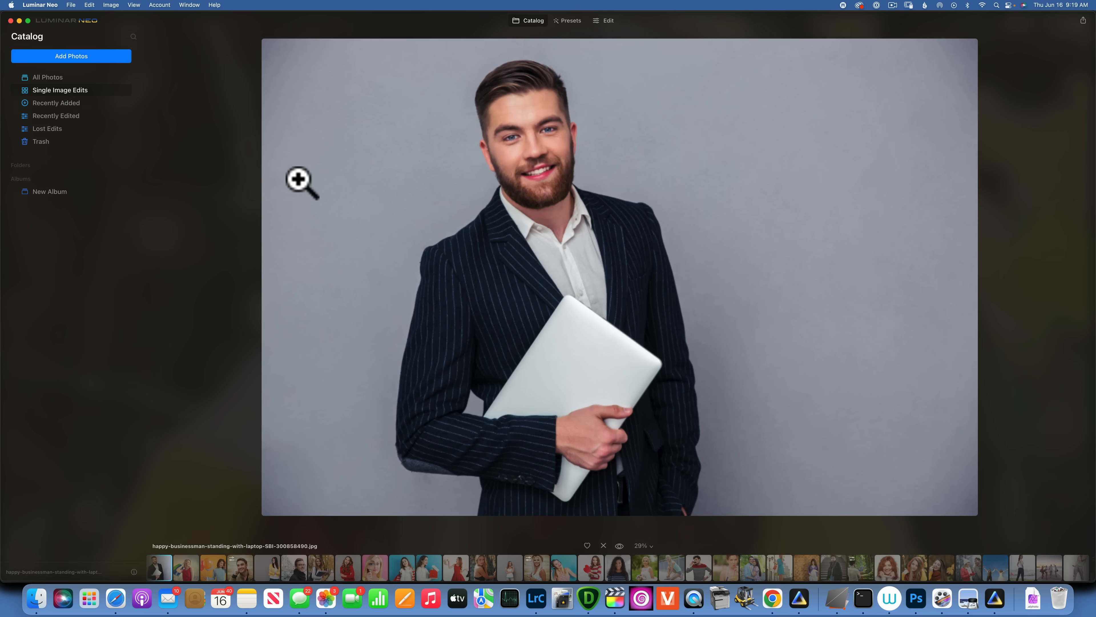
pyautogui.click(609, 20)
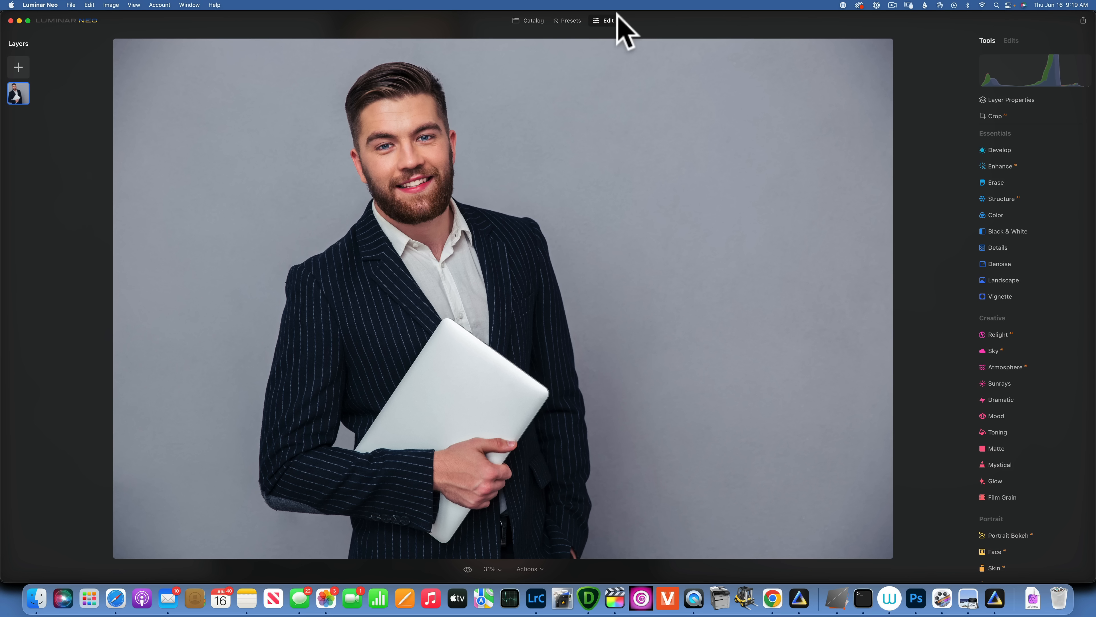
pyautogui.click(1011, 100)
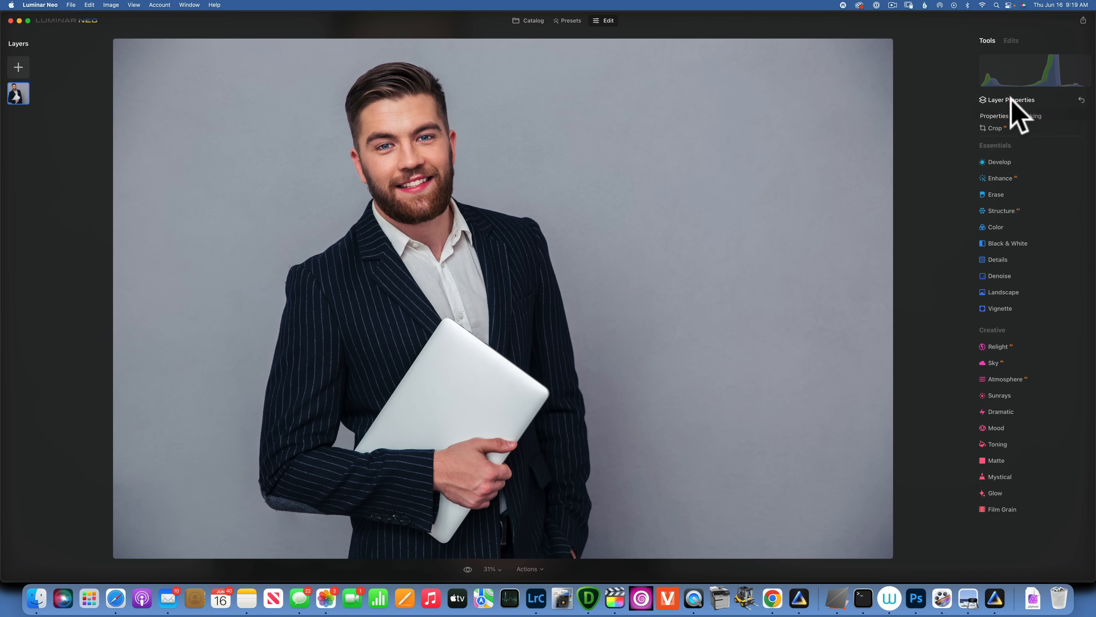
pyautogui.click(1030, 115)
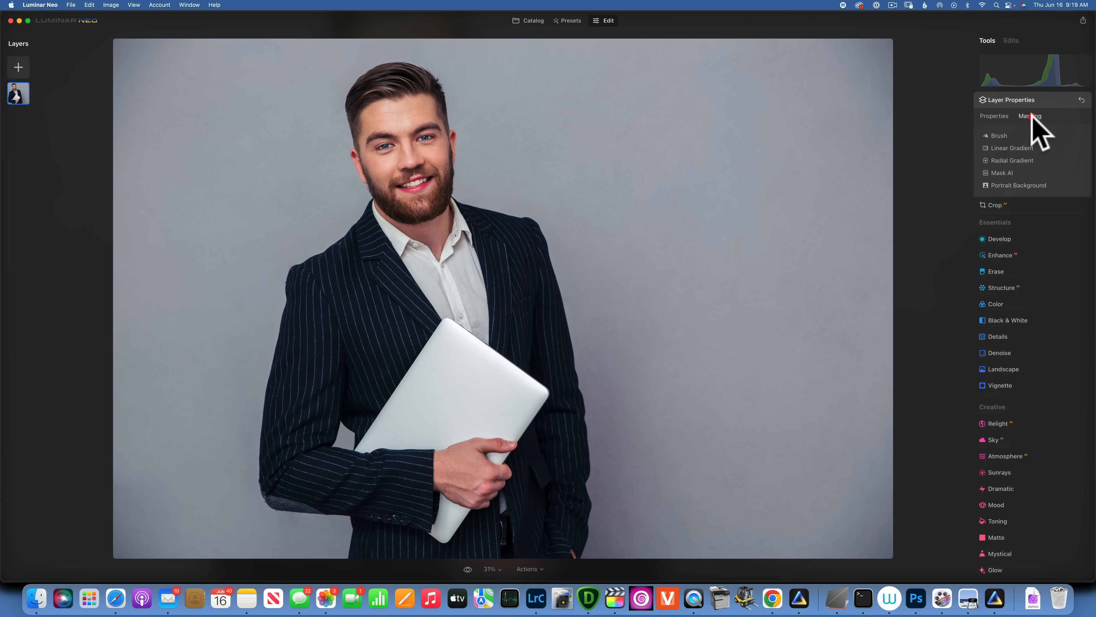
pyautogui.click(1025, 186)
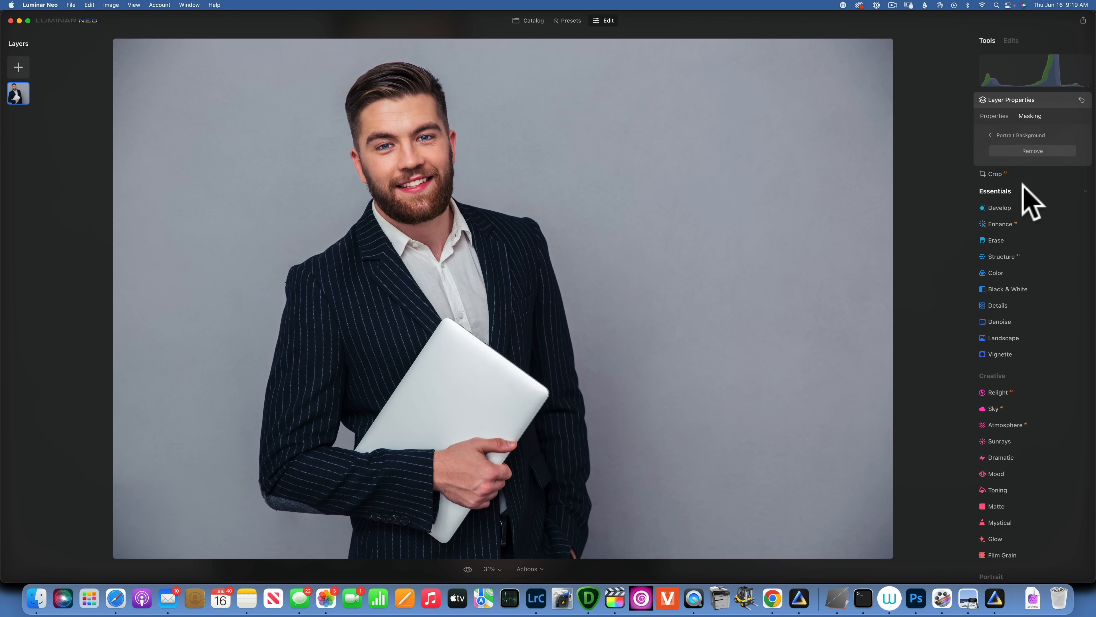
pyautogui.click(1033, 151)
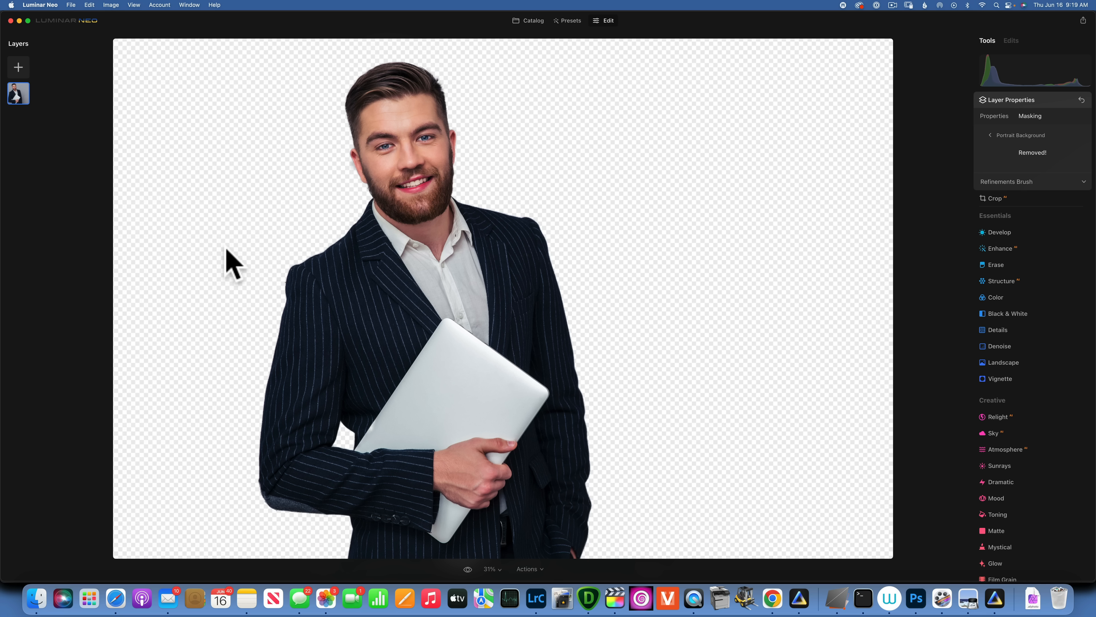
# - Review the export settings for PNG, JPEG-2000 and TIFF, including the Save Transparency option, and close them without exporting
pyautogui.click(70, 5)
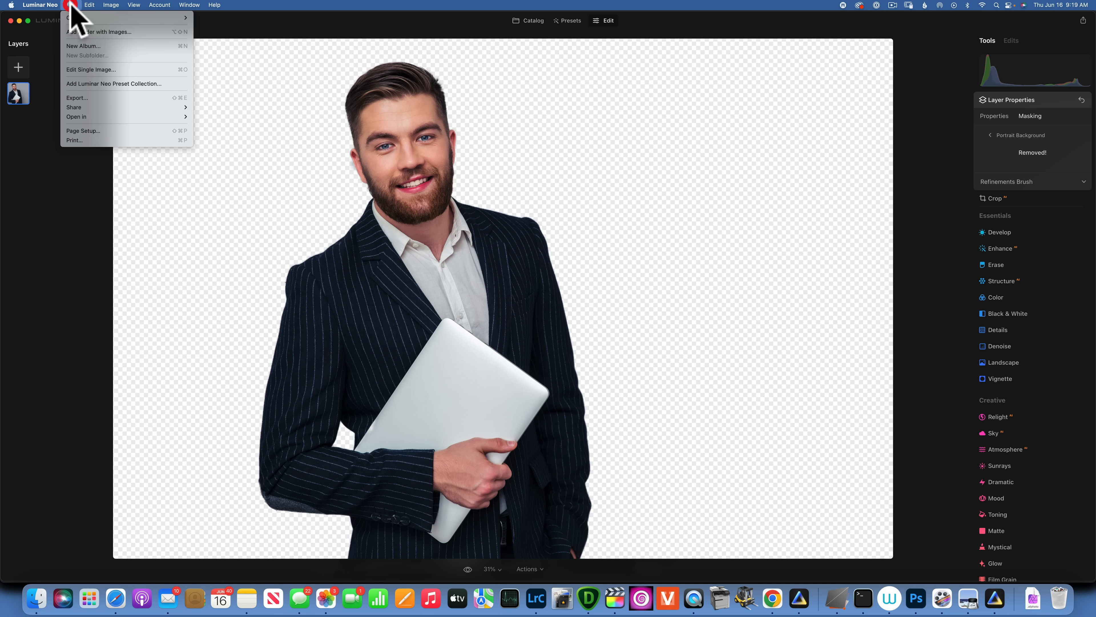
pyautogui.click(89, 98)
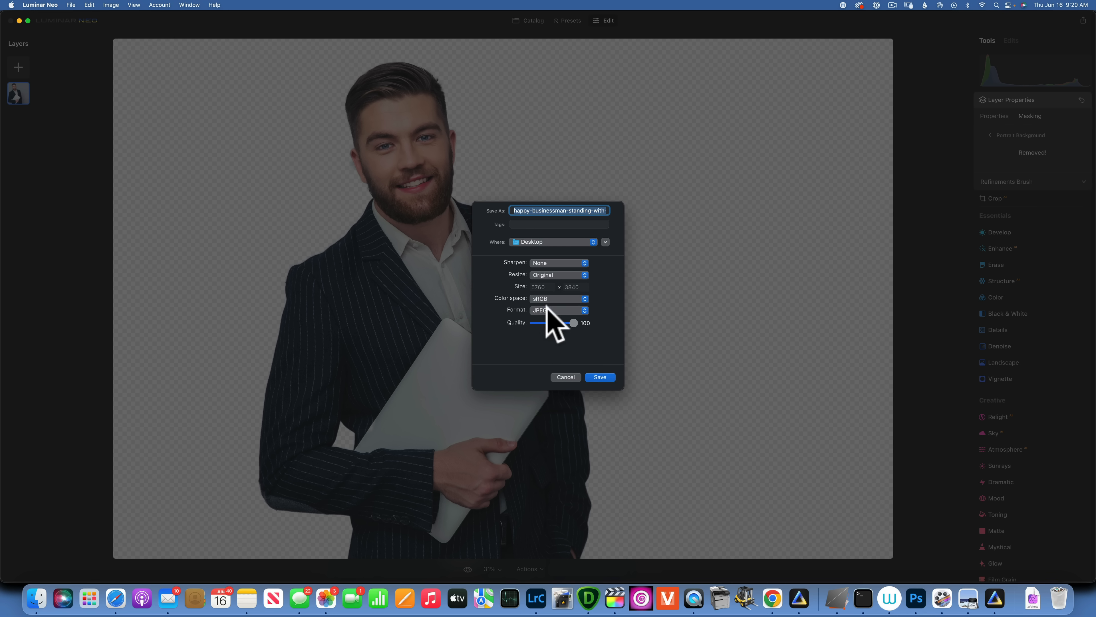
pyautogui.click(585, 310)
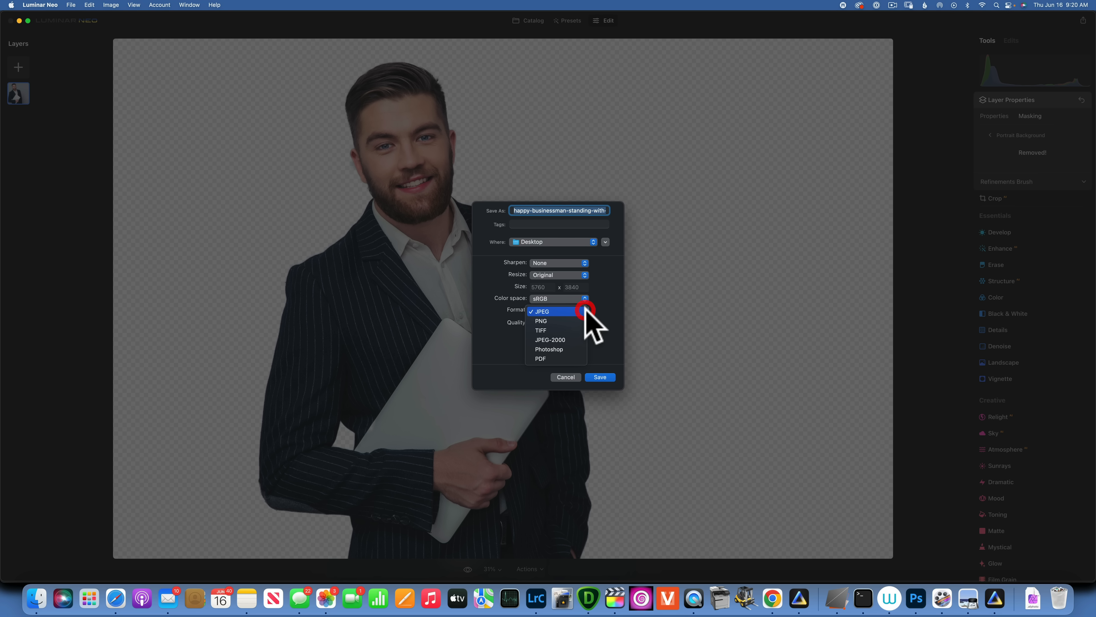
pyautogui.click(548, 321)
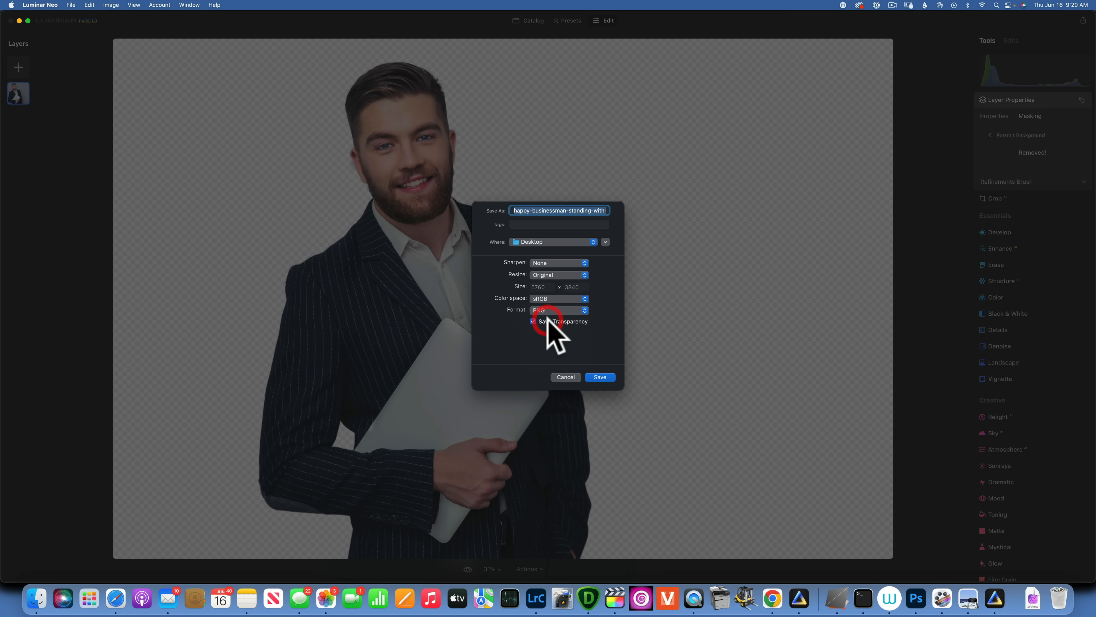
pyautogui.click(533, 321)
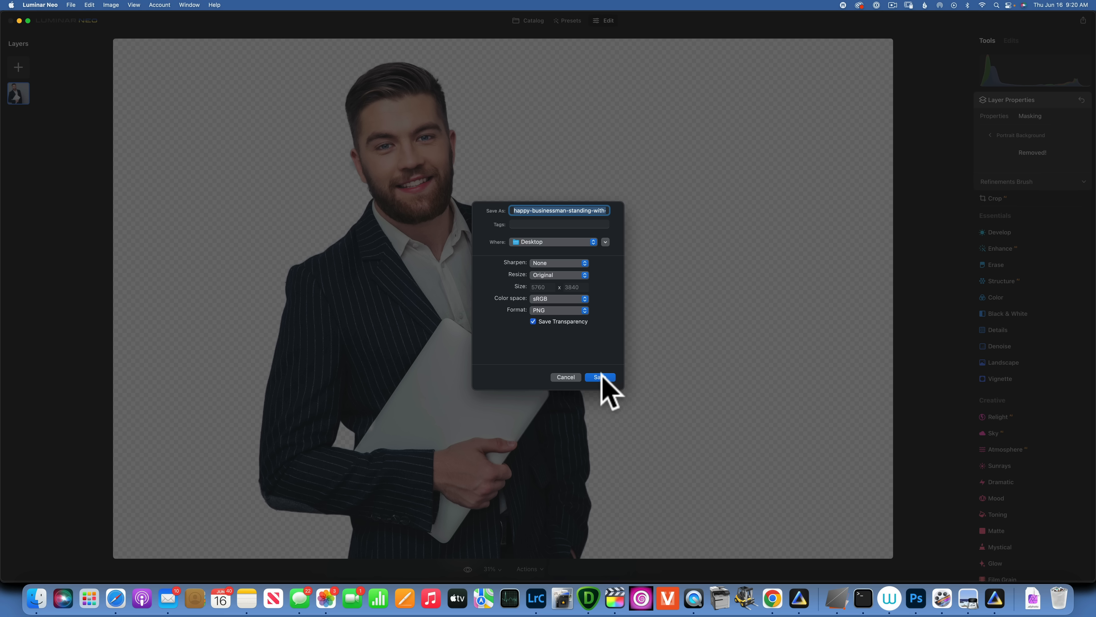
pyautogui.click(583, 310)
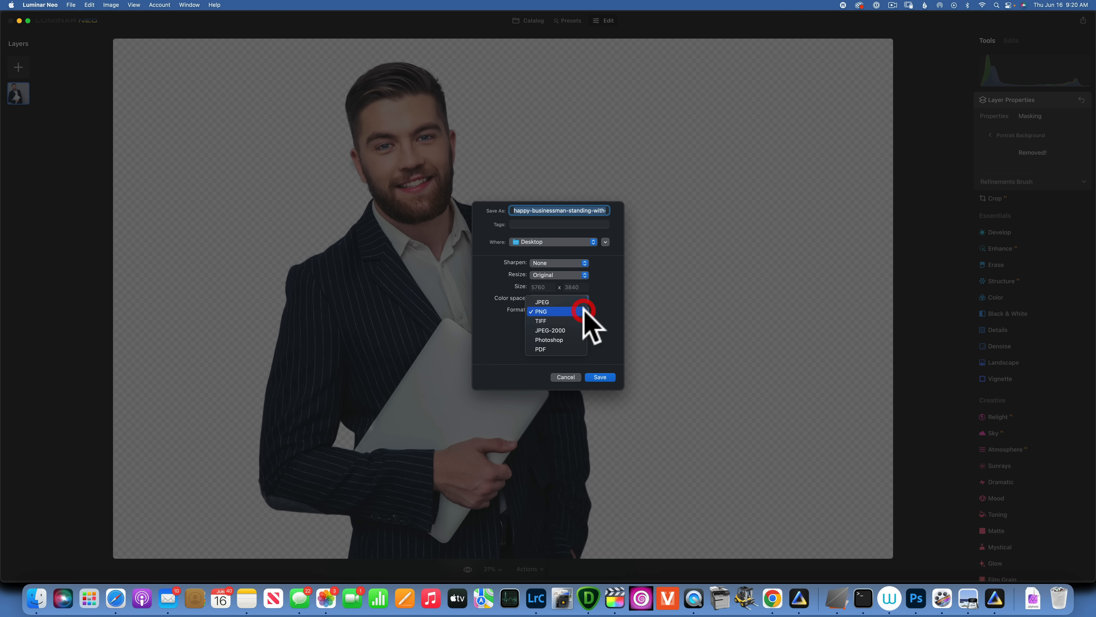
pyautogui.click(561, 330)
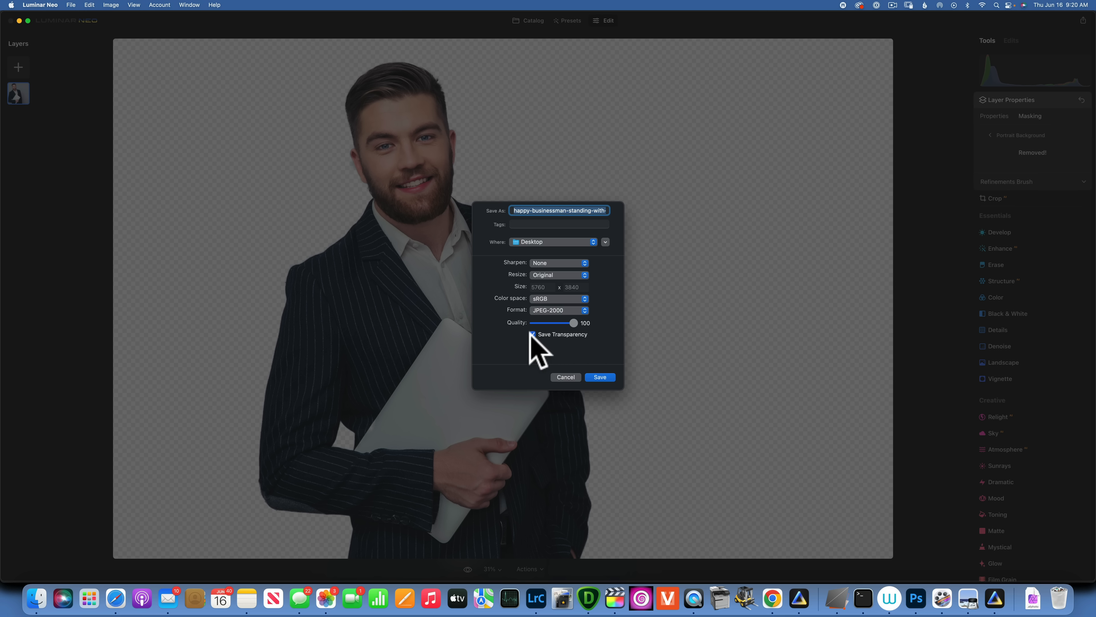
pyautogui.click(583, 310)
pyautogui.click(557, 303)
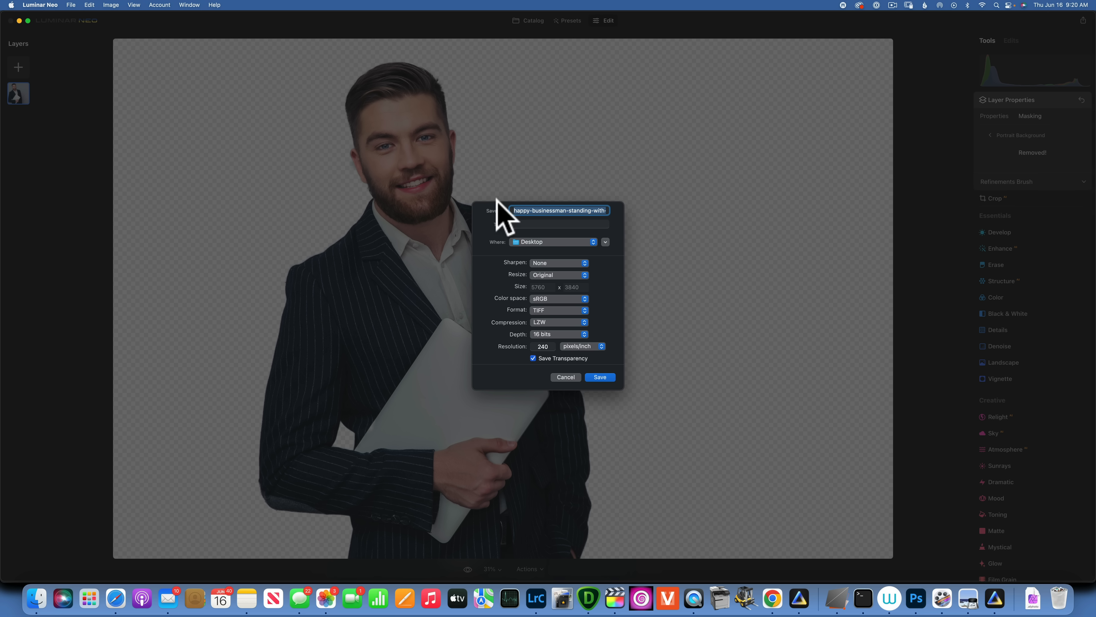
pyautogui.click(566, 377)
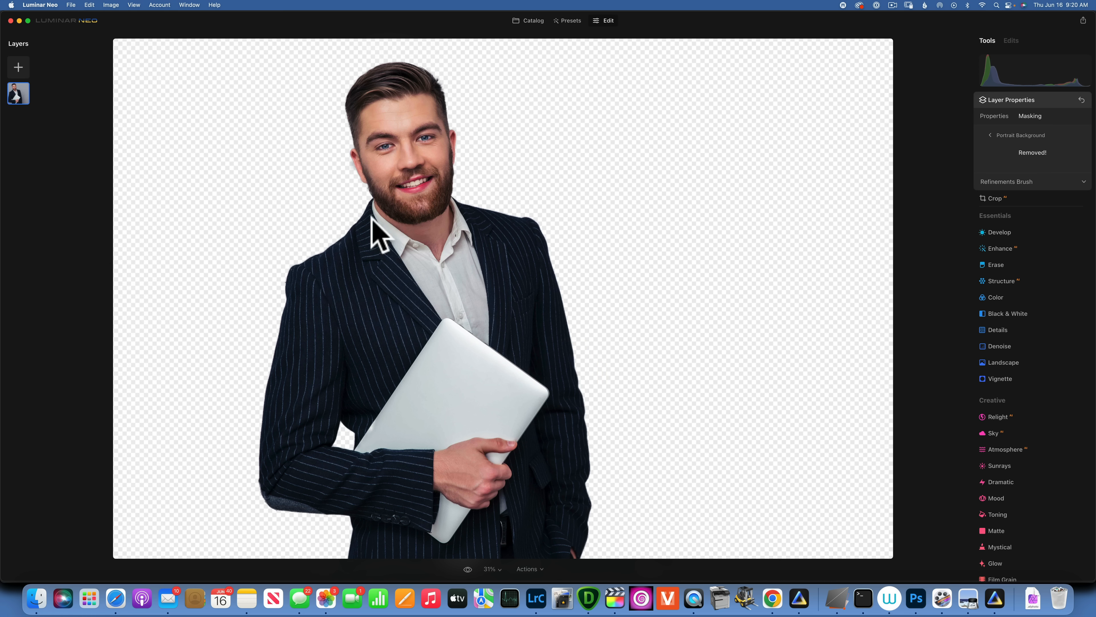
pyautogui.click(71, 5)
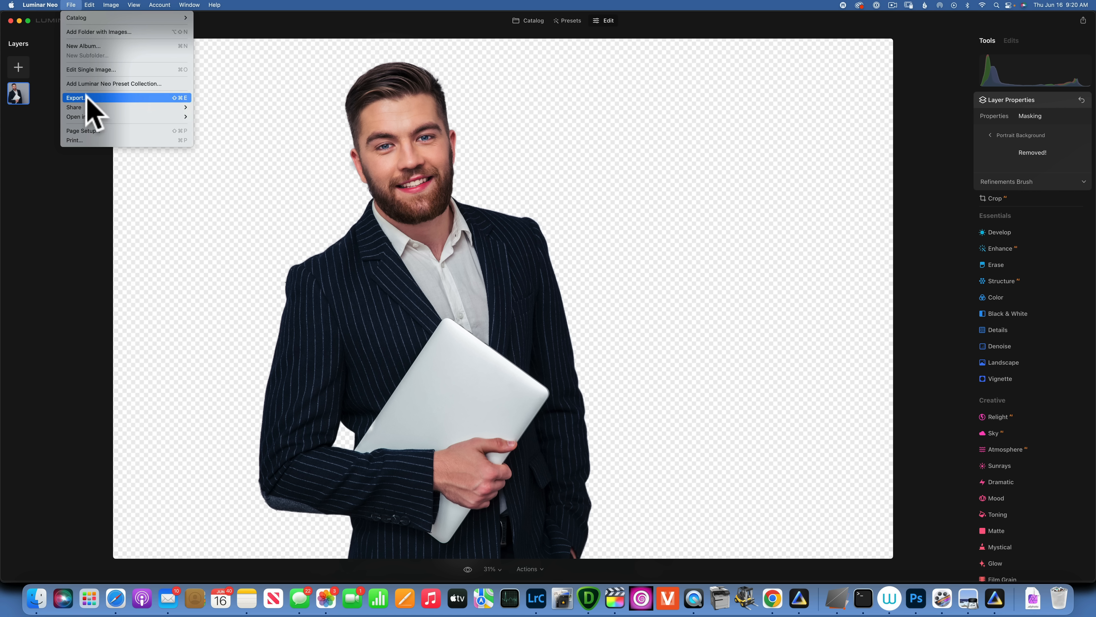
pyautogui.click(507, 224)
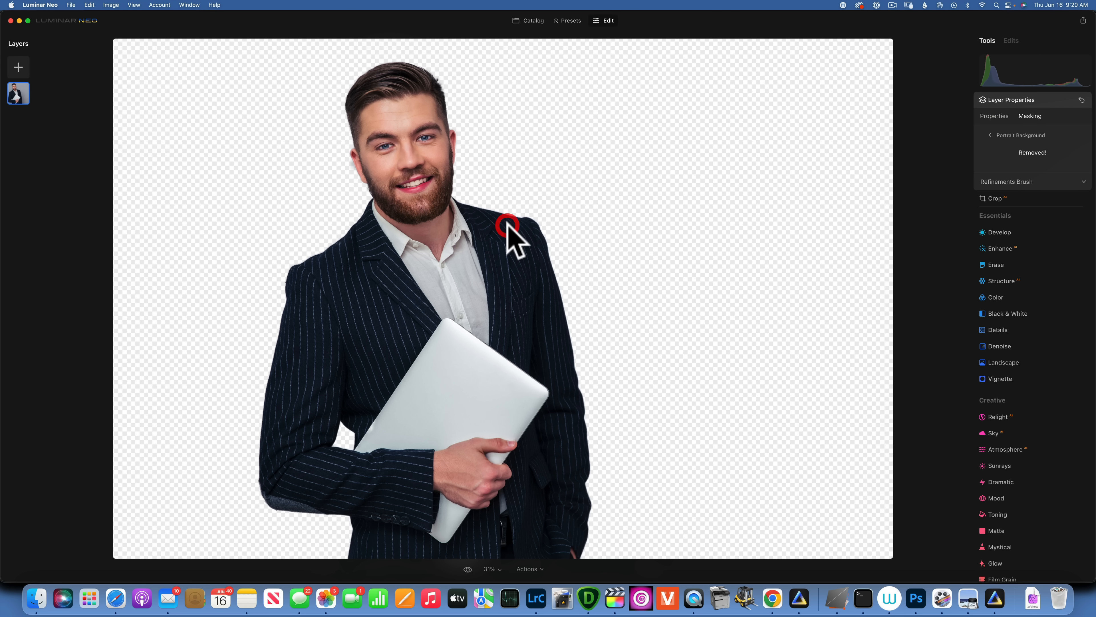
pyautogui.rightClick(508, 230)
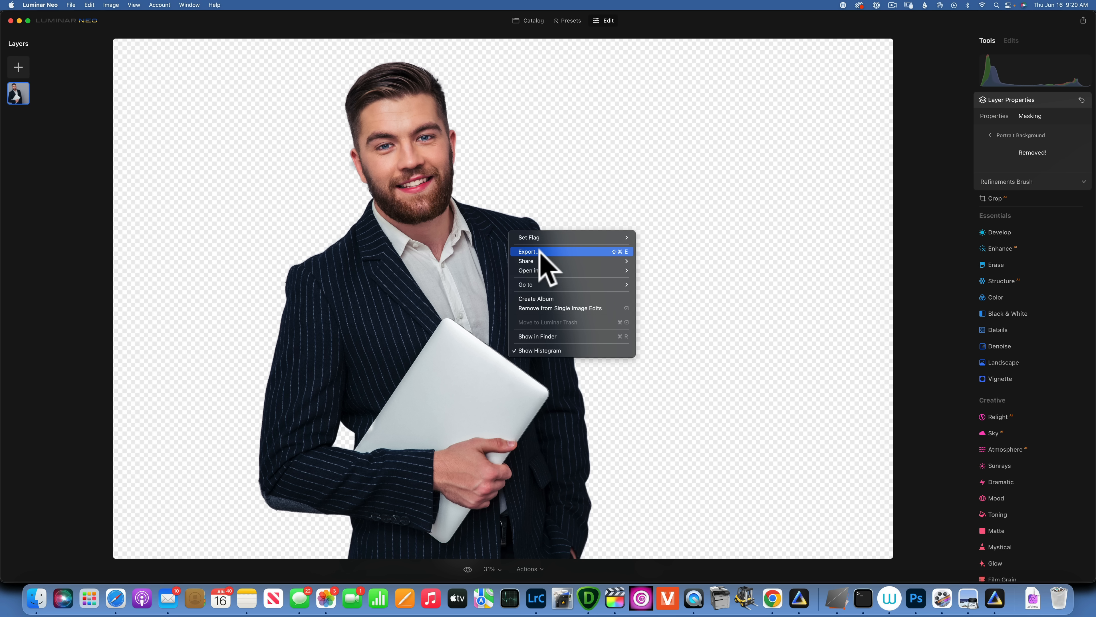
pyautogui.click(528, 158)
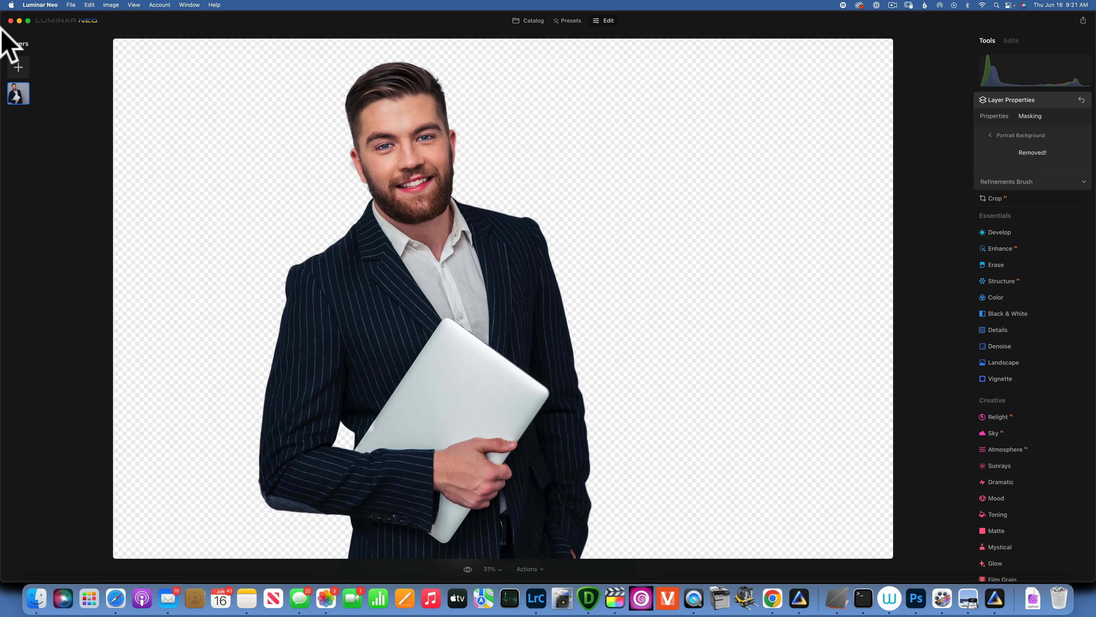
# - Add the foggy forest road image as a layer at 100 opacity and move it beneath the businessman layer
pyautogui.click(18, 66)
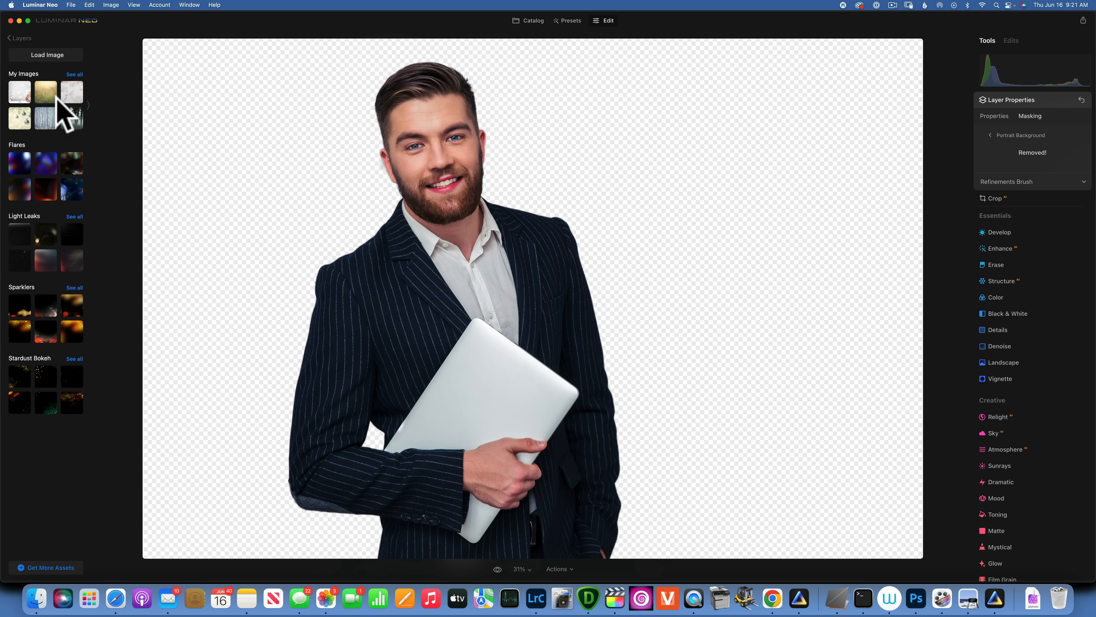
pyautogui.hscroll(3, 57, 96)
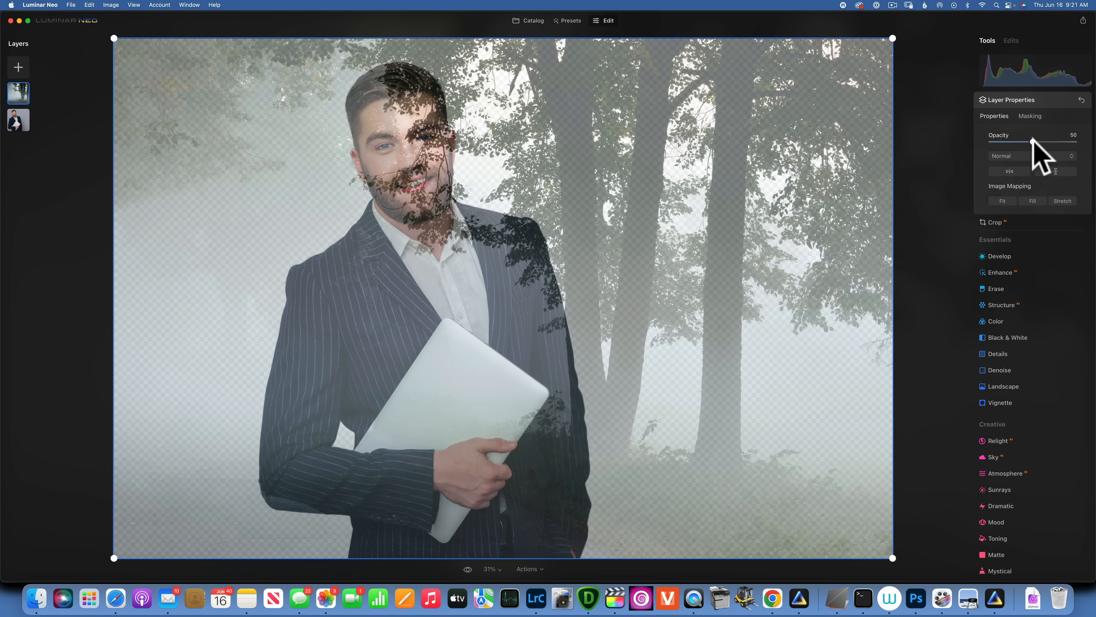
pyautogui.moveTo(1033, 141); pyautogui.dragTo(1074, 142)
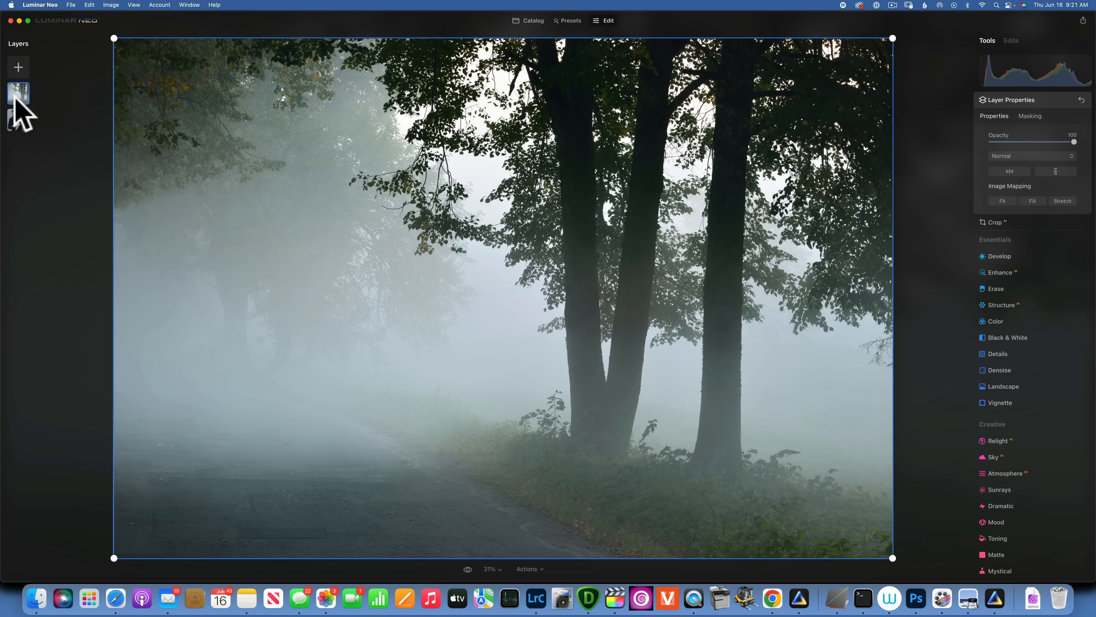
pyautogui.moveTo(18, 99); pyautogui.dragTo(18, 127)
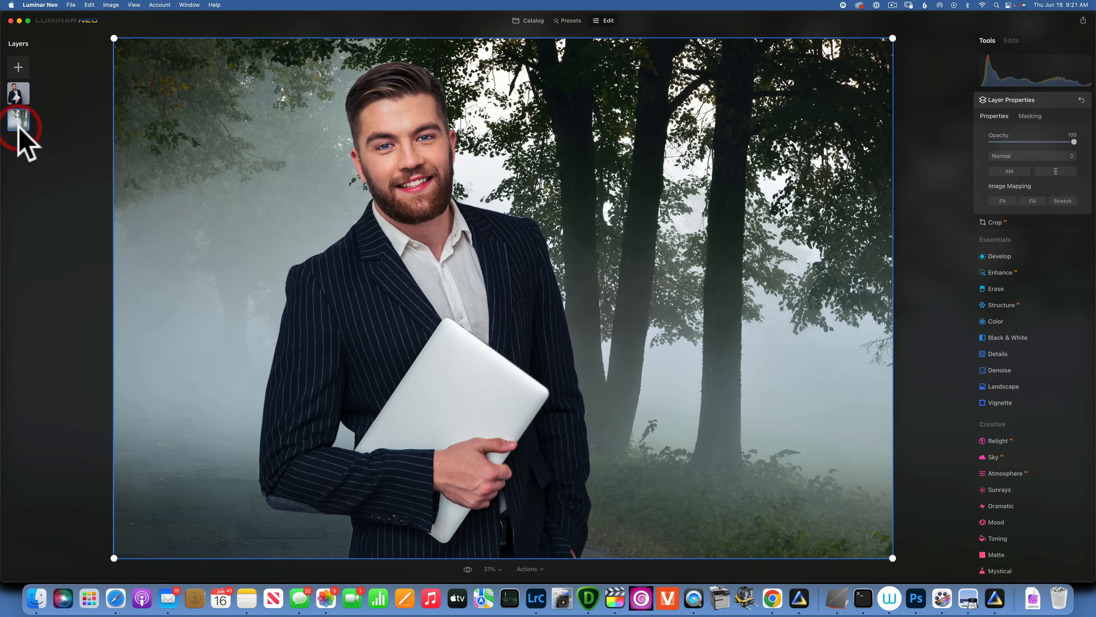
pyautogui.moveTo(368, 298); pyautogui.dragTo(350, 275)
pyautogui.click(366, 297)
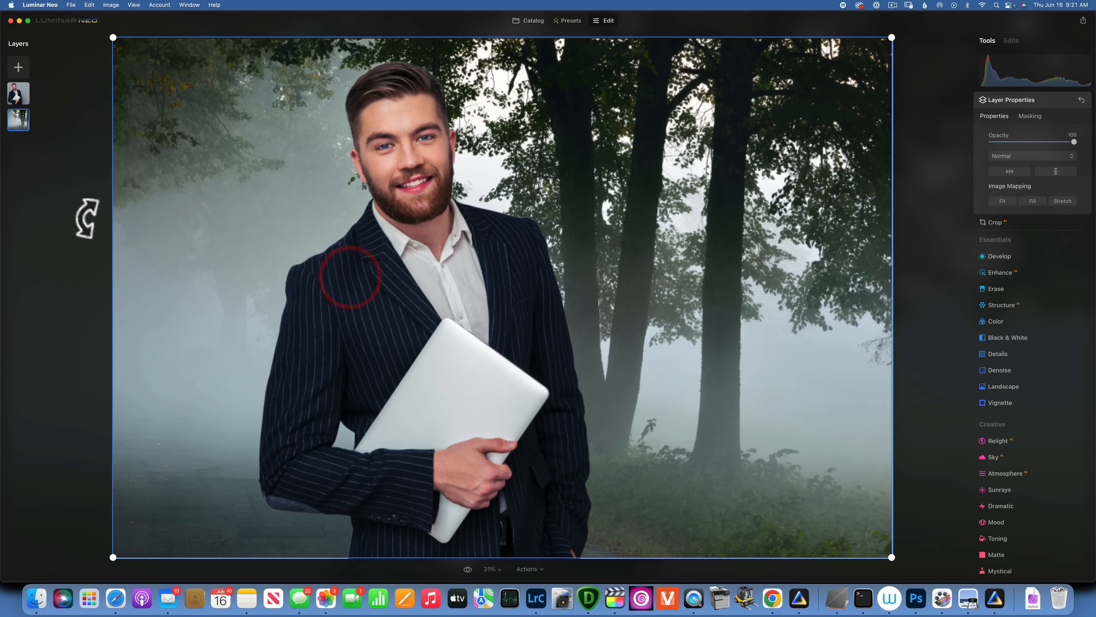
# - Move the businessman layer to the left side of the forest scene and scale it down slightly
pyautogui.click(17, 93)
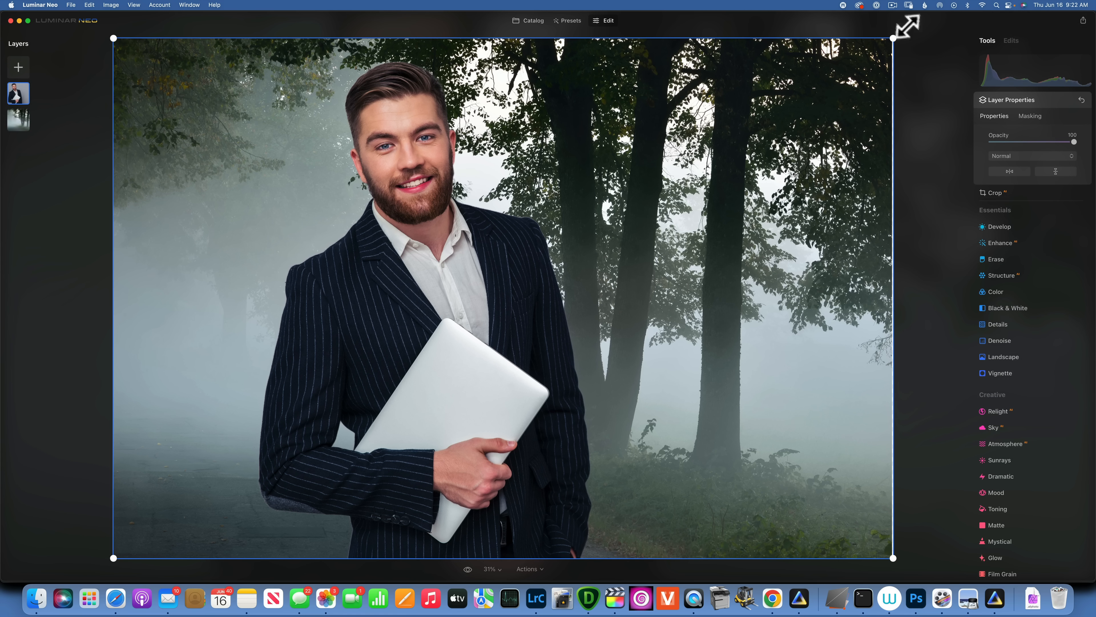
pyautogui.moveTo(443, 260); pyautogui.dragTo(280, 261)
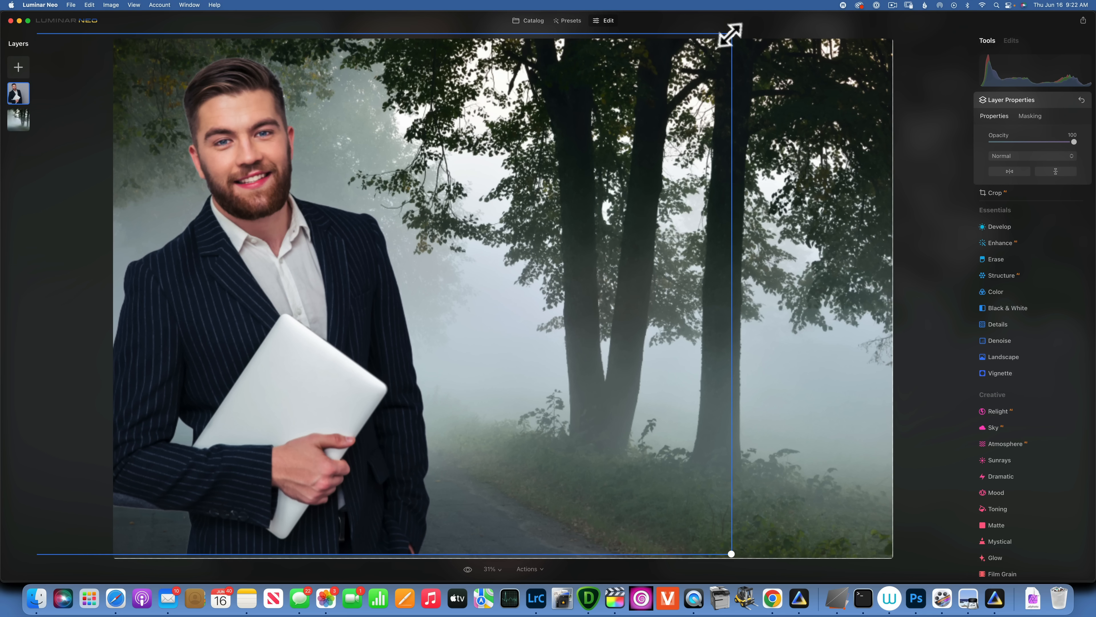
pyautogui.moveTo(727, 33); pyautogui.dragTo(659, 142)
pyautogui.press('Return')
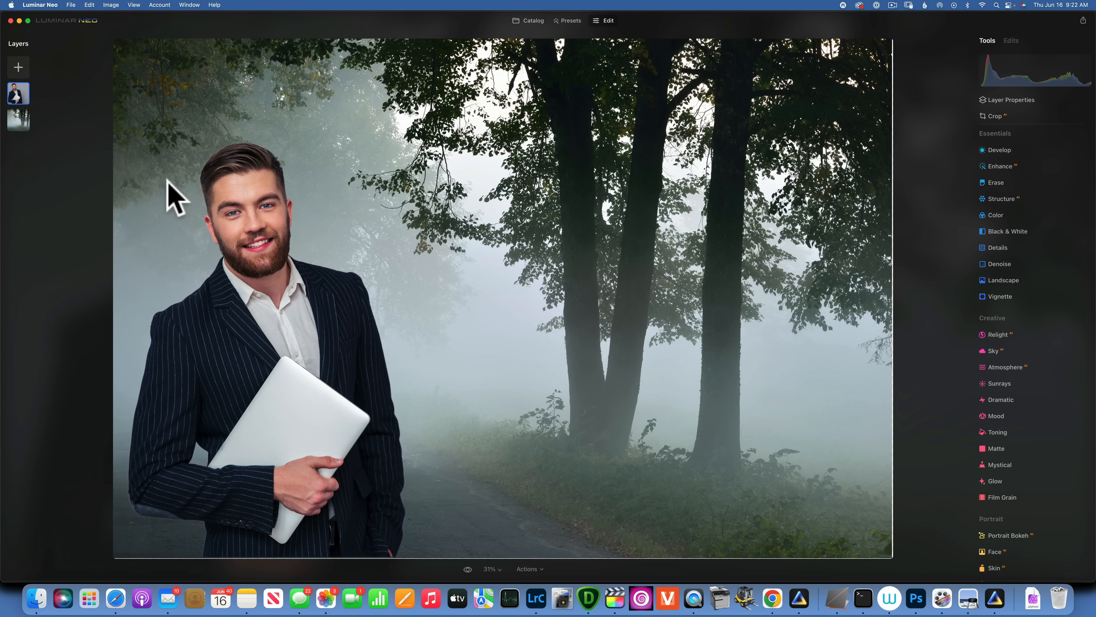
# - Shift the forest background layer slightly and set its image mapping to Fill
pyautogui.click(22, 119)
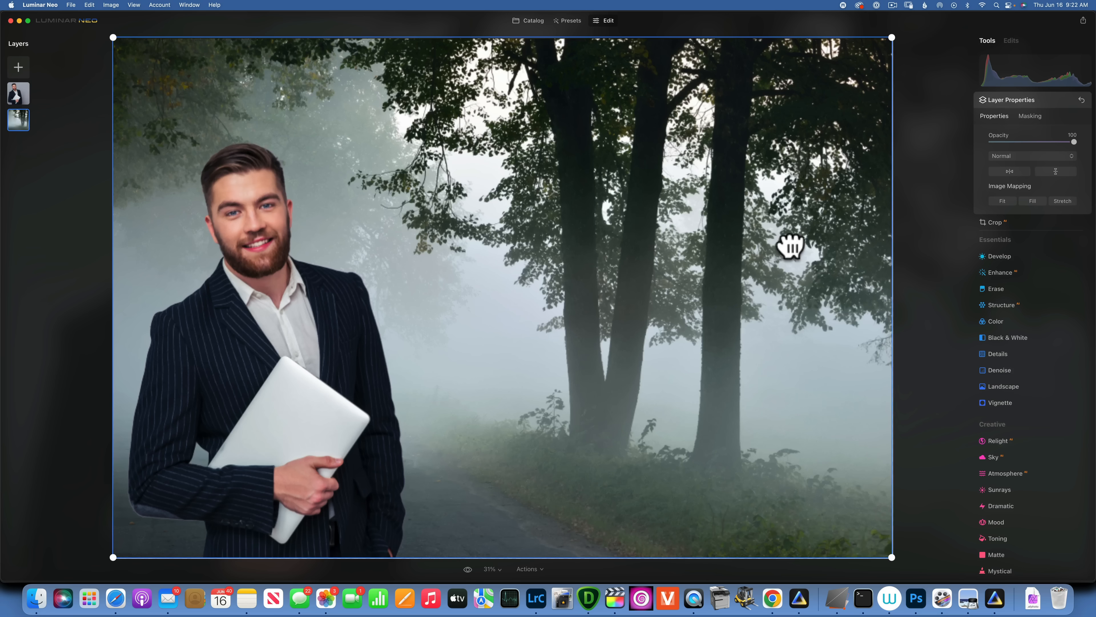
pyautogui.click(792, 247)
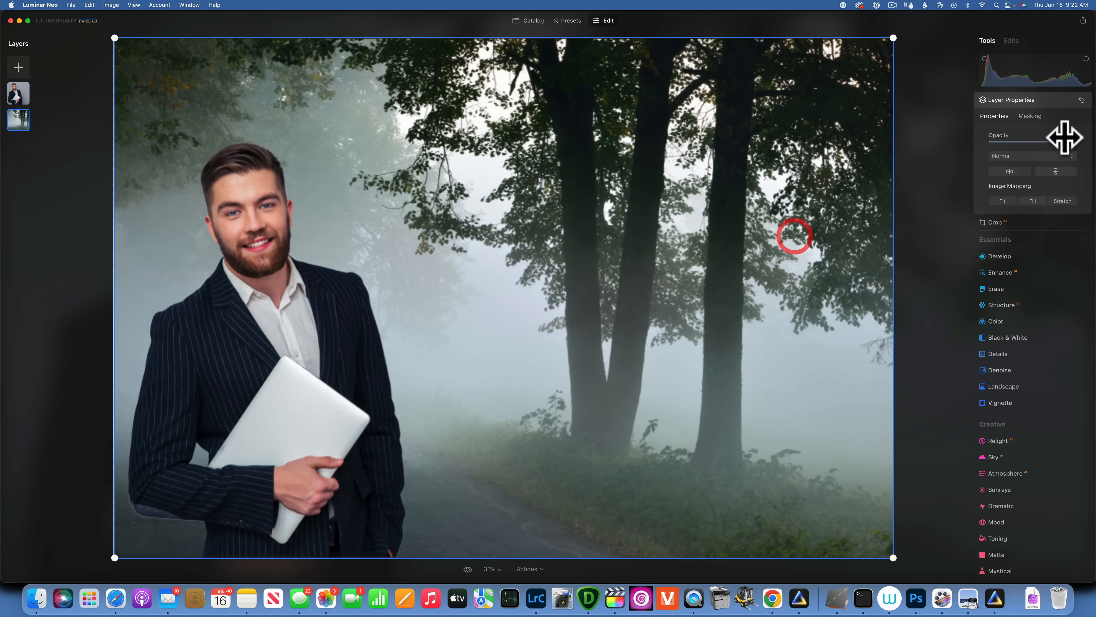
pyautogui.click(1036, 201)
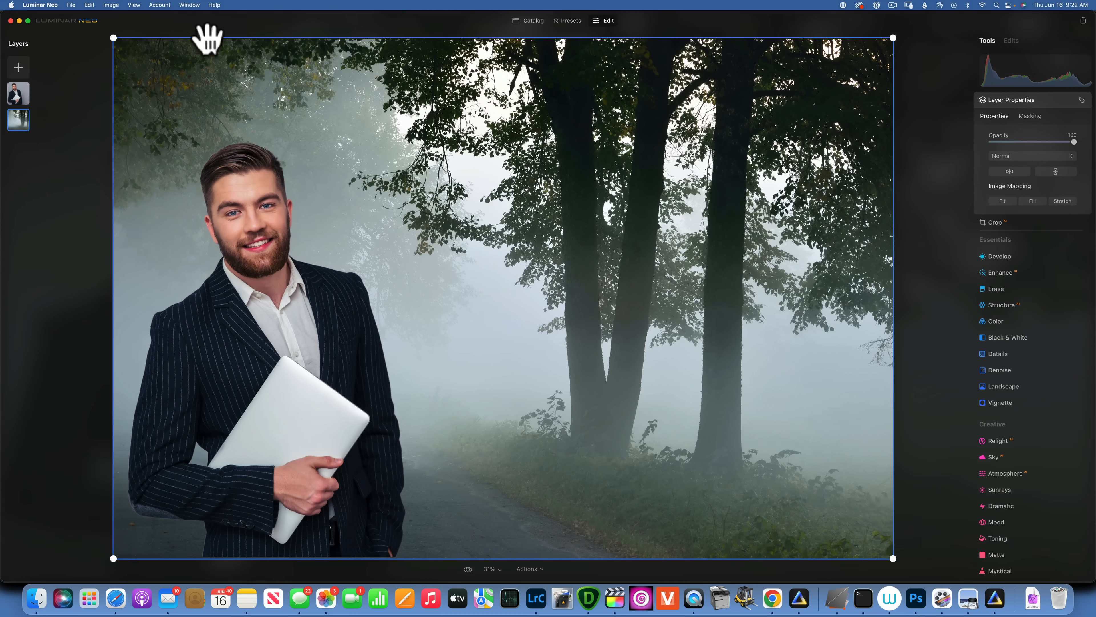
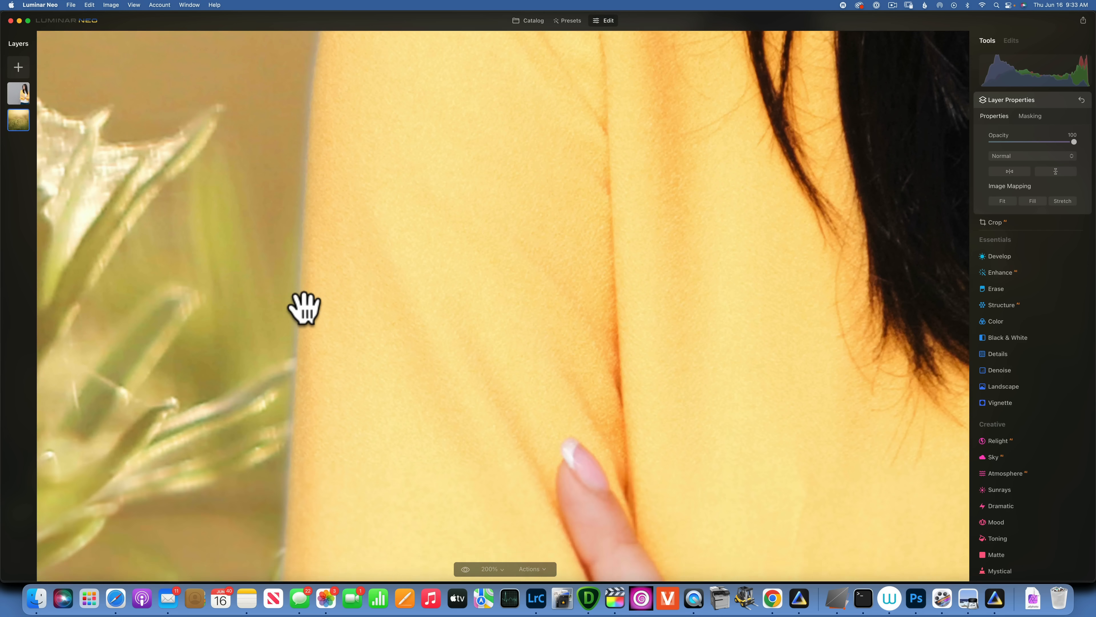
# - Examine the cutout edge of the woman's yellow jacket against the grassy background for leftover fringing
pyautogui.scroll(-10, 304, 307)
pyautogui.hscroll(-4, 304, 307)
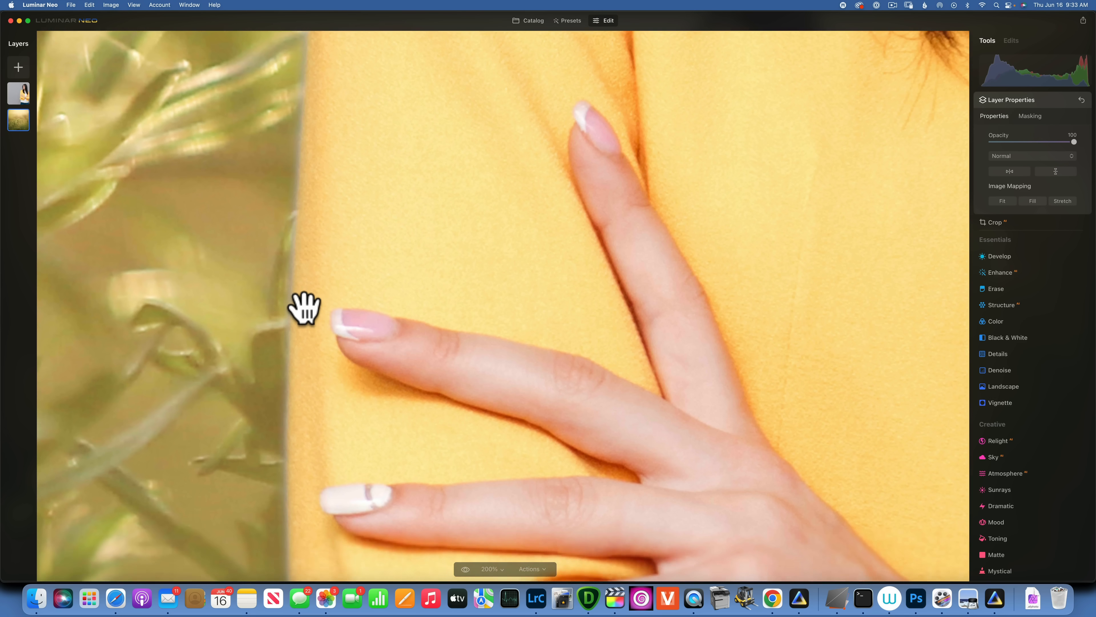
pyautogui.scroll(-10, 304, 308)
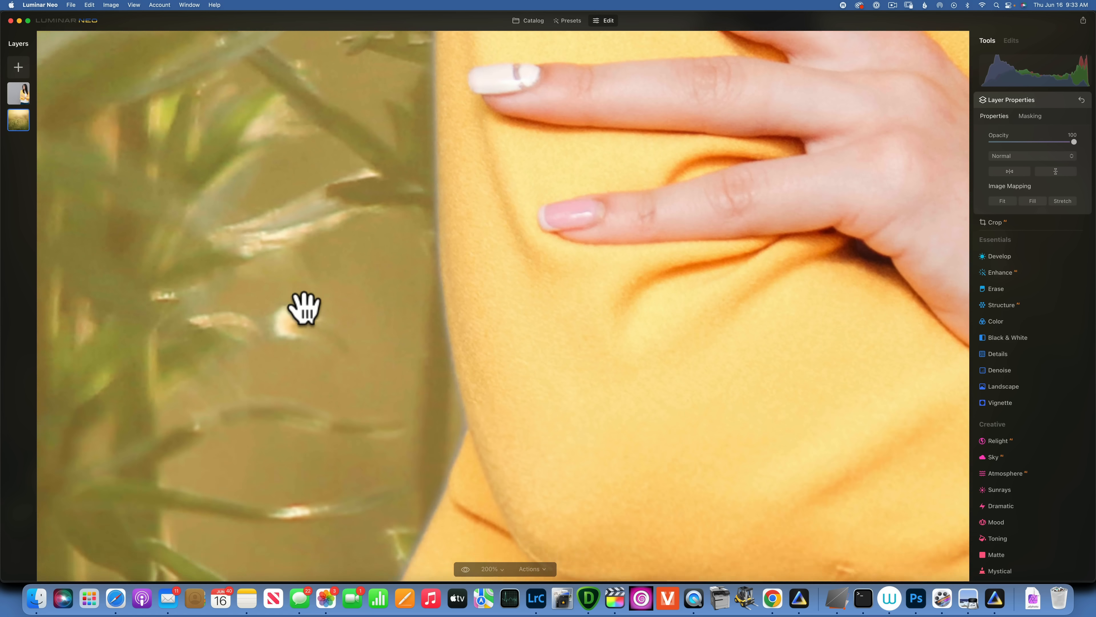
pyautogui.scroll(12, 304, 307)
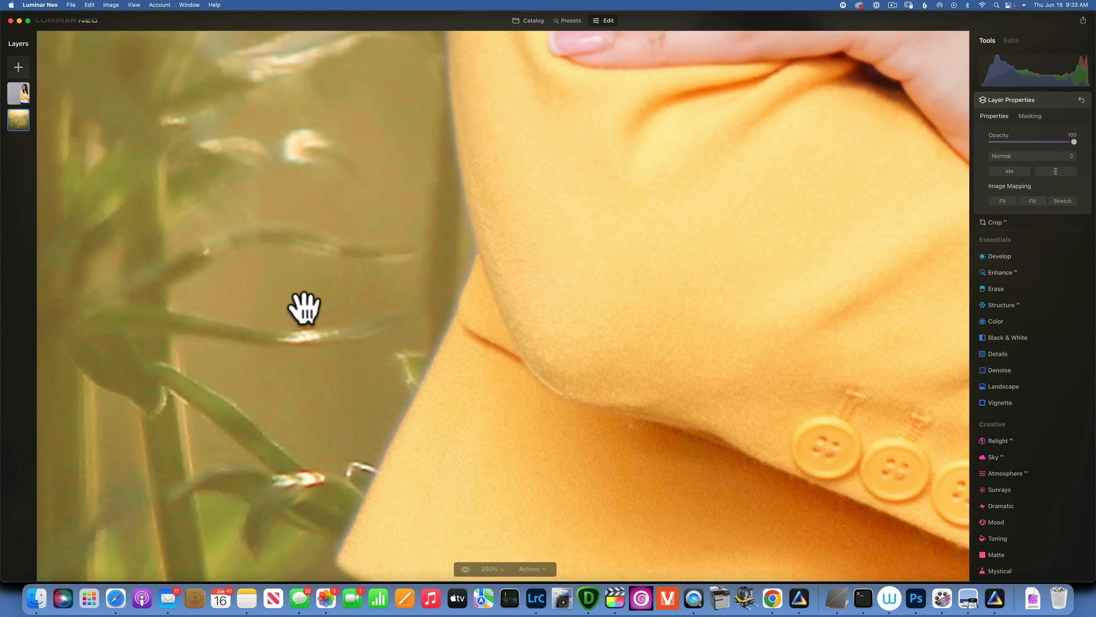
pyautogui.scroll(5, 304, 307)
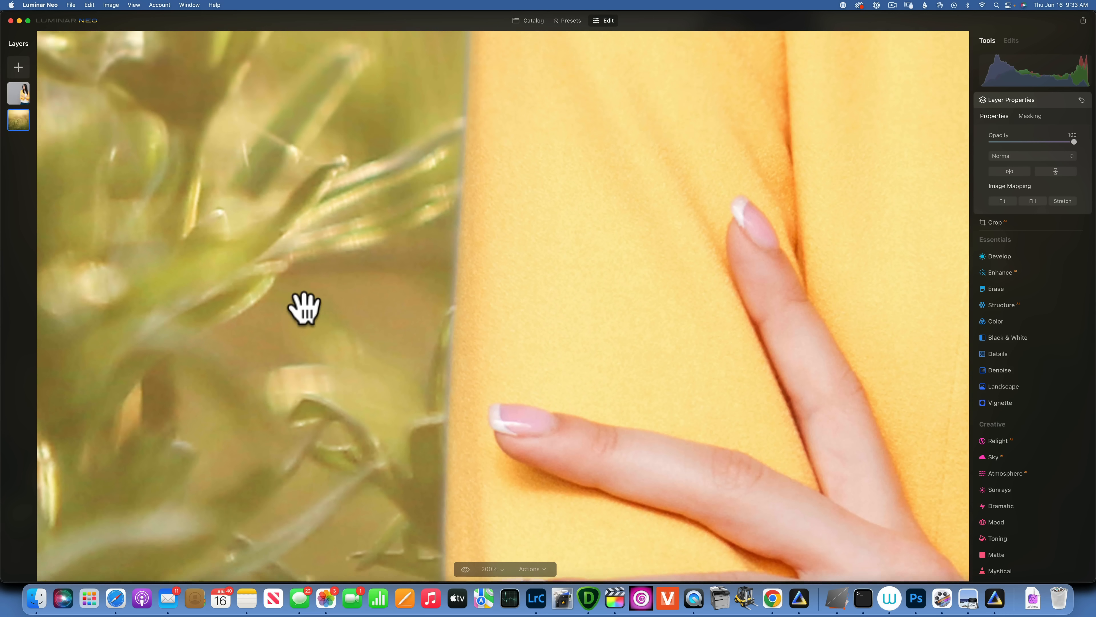
# - Add the birch forest image as a new background layer at 100 opacity beneath the woman's layer
pyautogui.scroll(15, 466, 132)
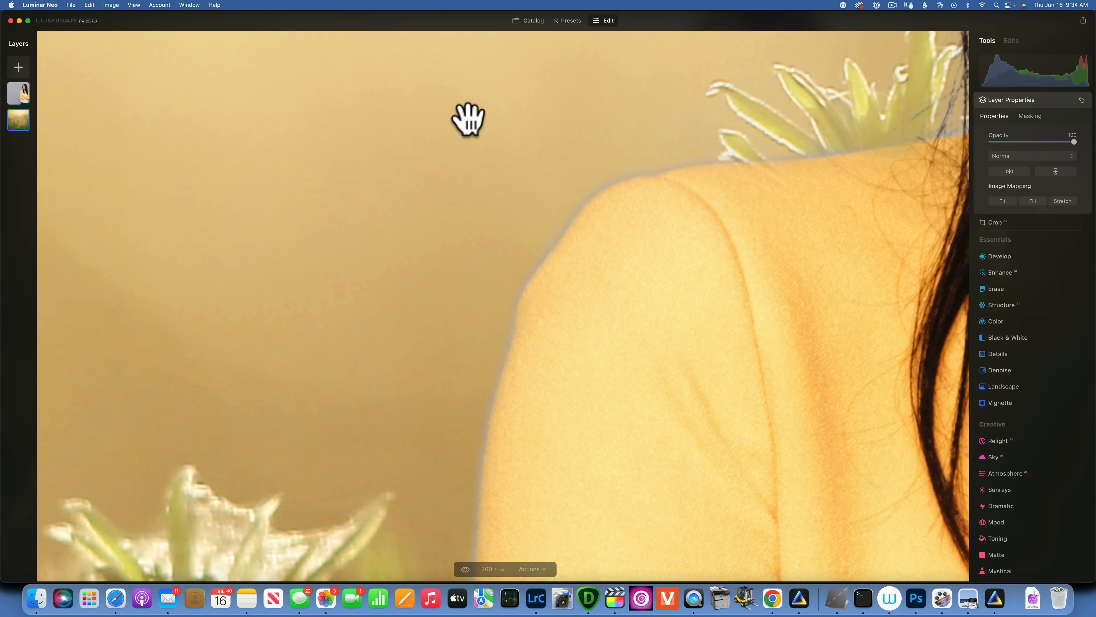
pyautogui.press('super+0')
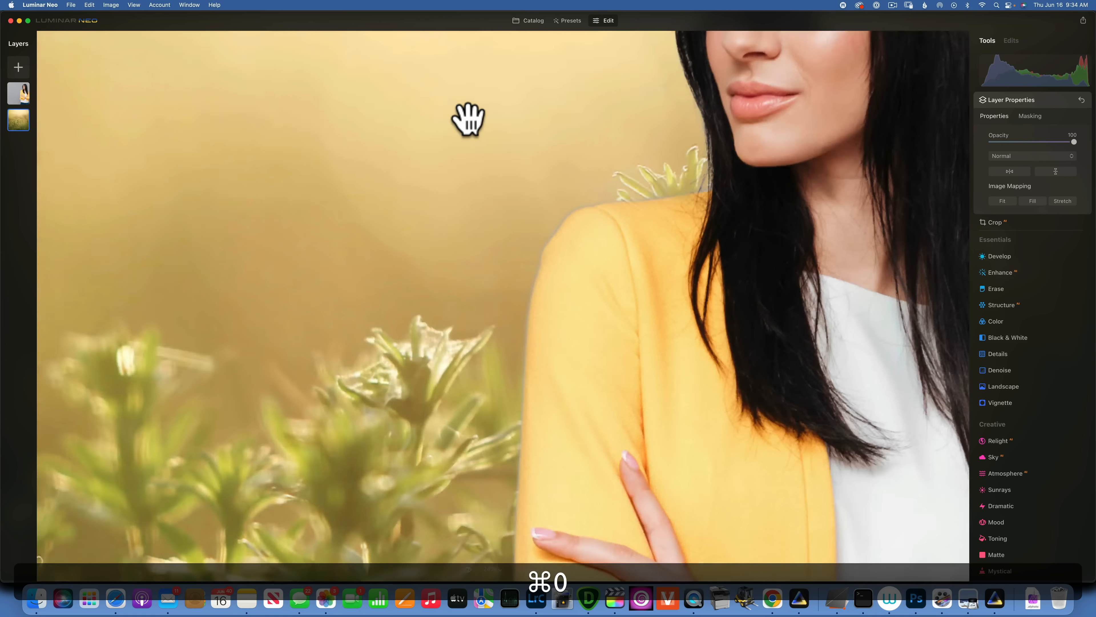
pyautogui.click(18, 67)
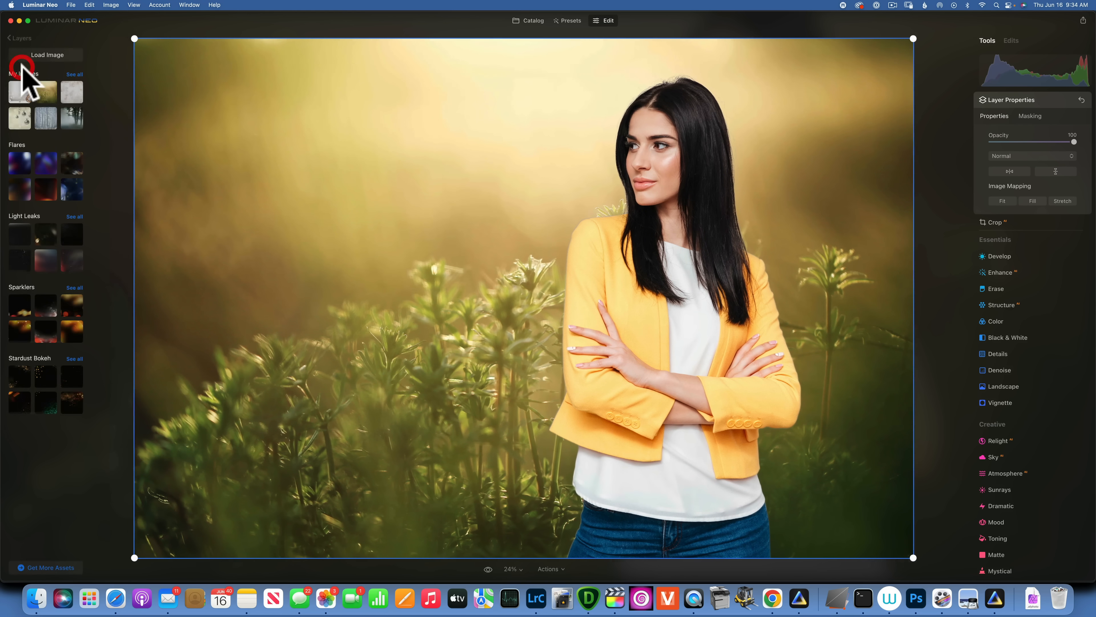
pyautogui.click(45, 115)
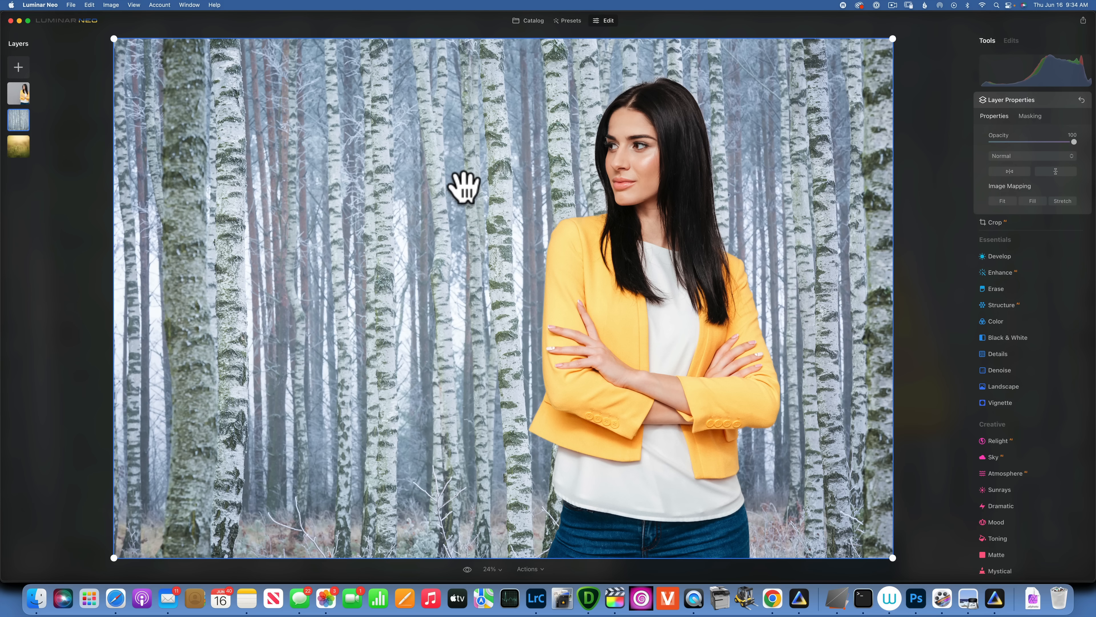
# - Examine the cutout edges along the woman's shoulder, sleeves and waist against the birch forest background
pyautogui.press('super')
pyautogui.press('super+equal')
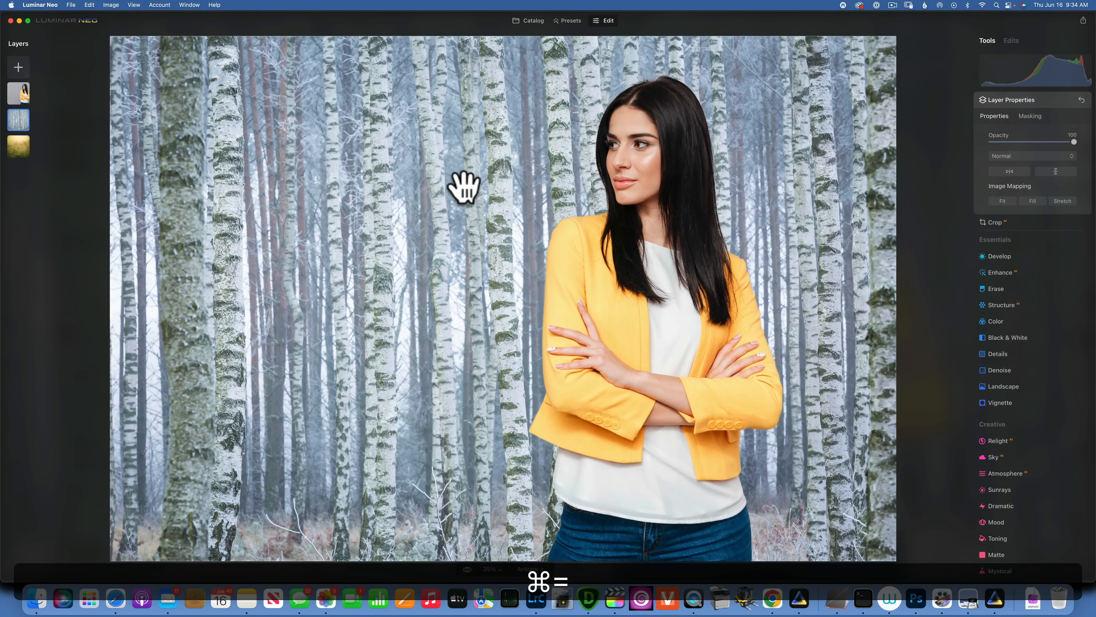
pyautogui.press('super+equal')
pyautogui.press('super+equal')
pyautogui.hscroll(6, 675, 349)
pyautogui.scroll(5, 677, 349)
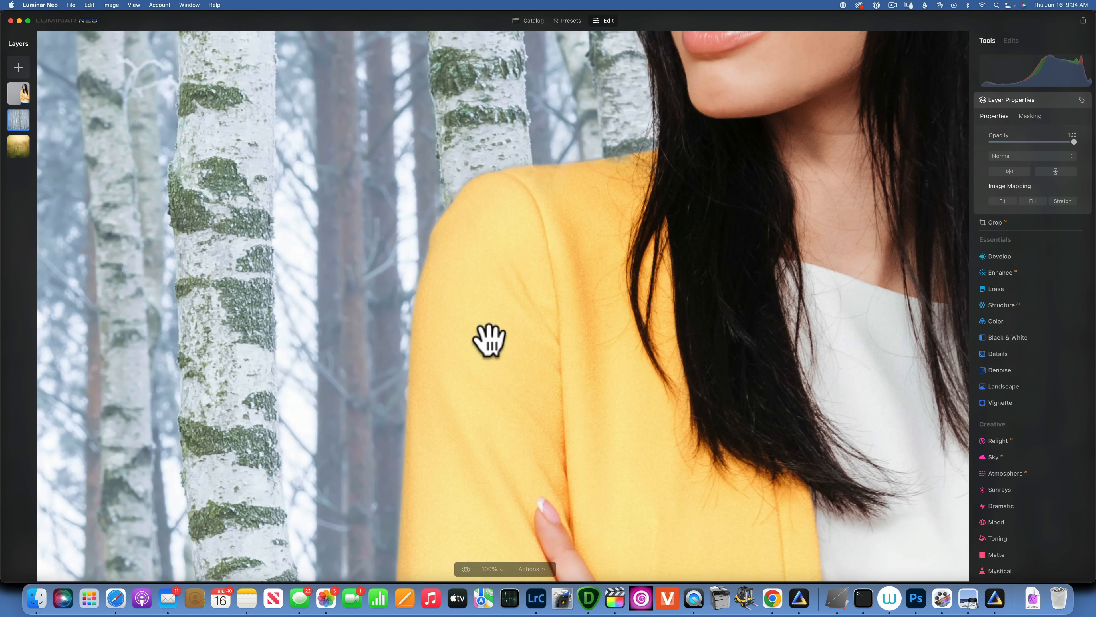
pyautogui.scroll(-5, 489, 338)
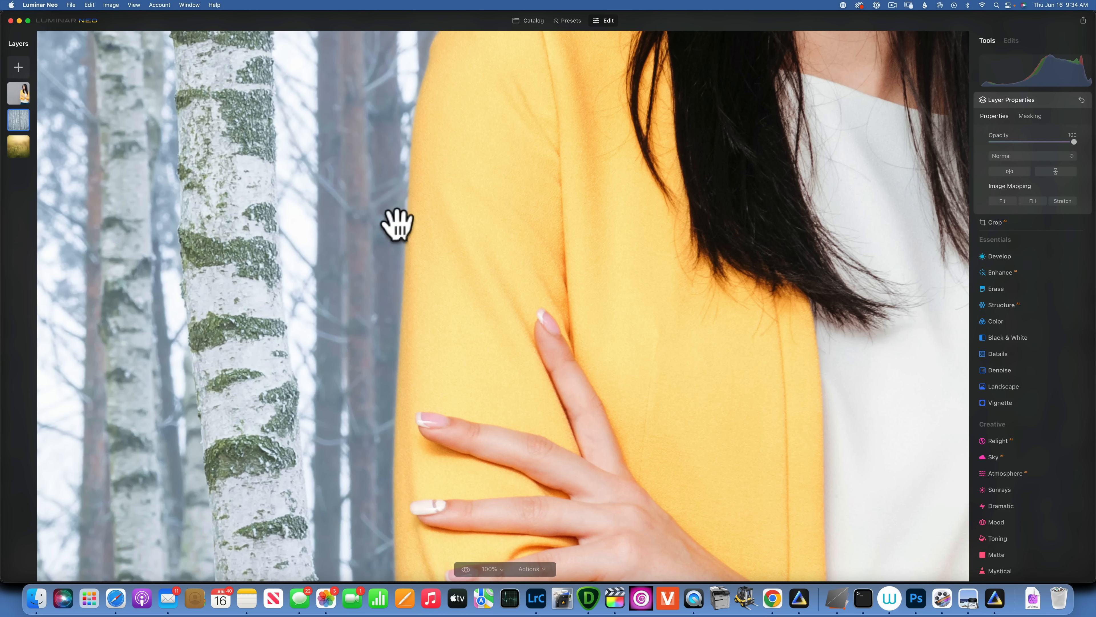
pyautogui.scroll(5, 355, 199)
pyautogui.hscroll(6, 355, 200)
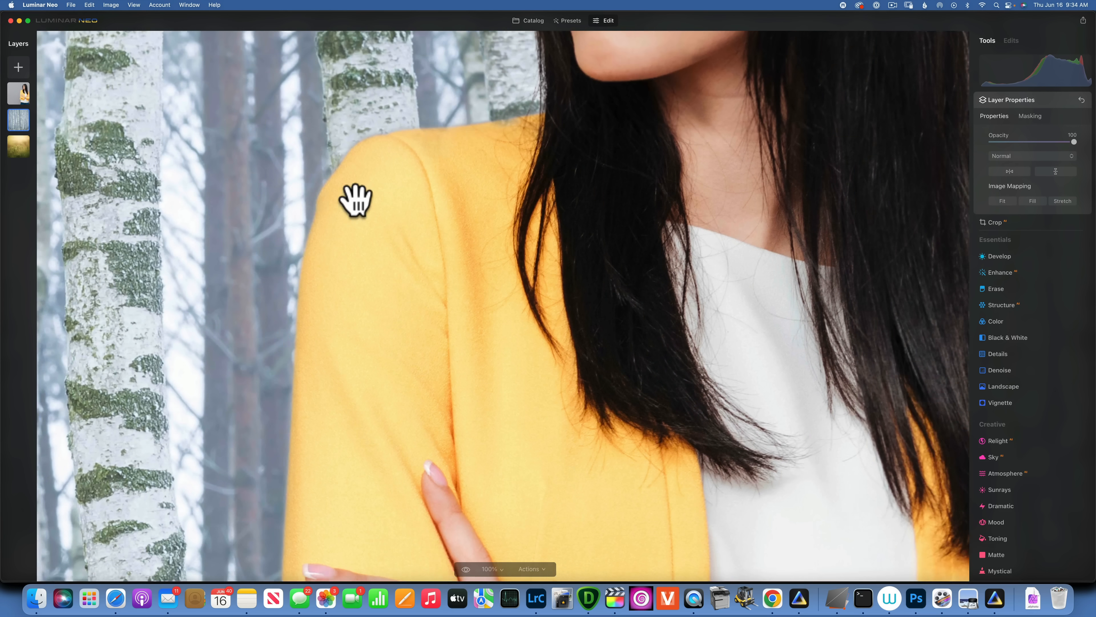
pyautogui.scroll(-5, 355, 200)
pyautogui.scroll(-10, 354, 200)
pyautogui.hscroll(5, 355, 200)
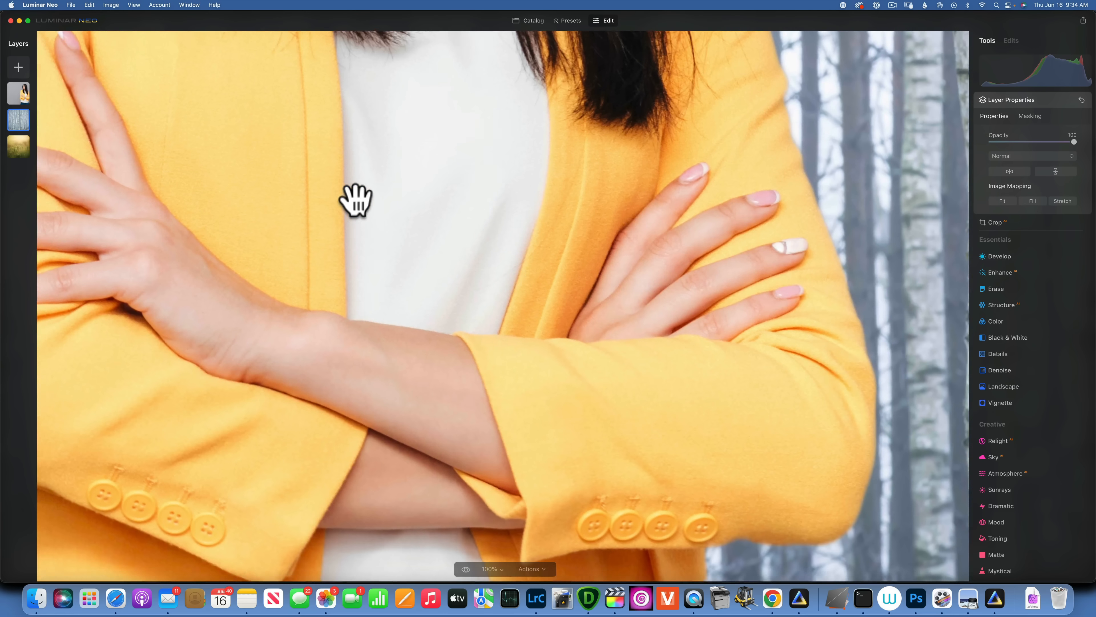
pyautogui.scroll(-10, 355, 199)
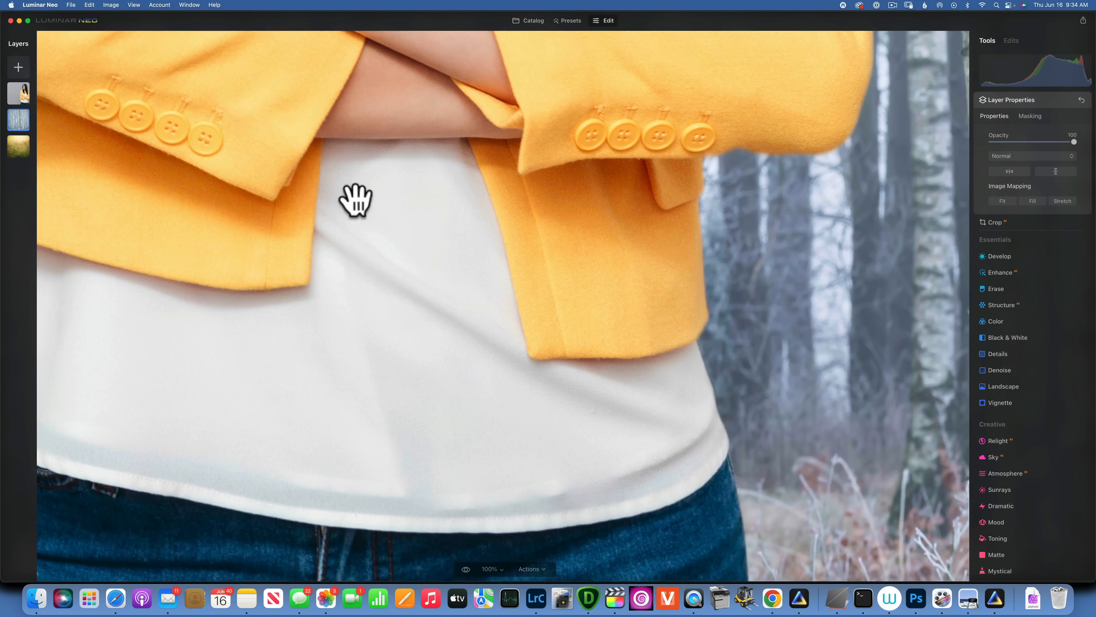
pyautogui.press('super')
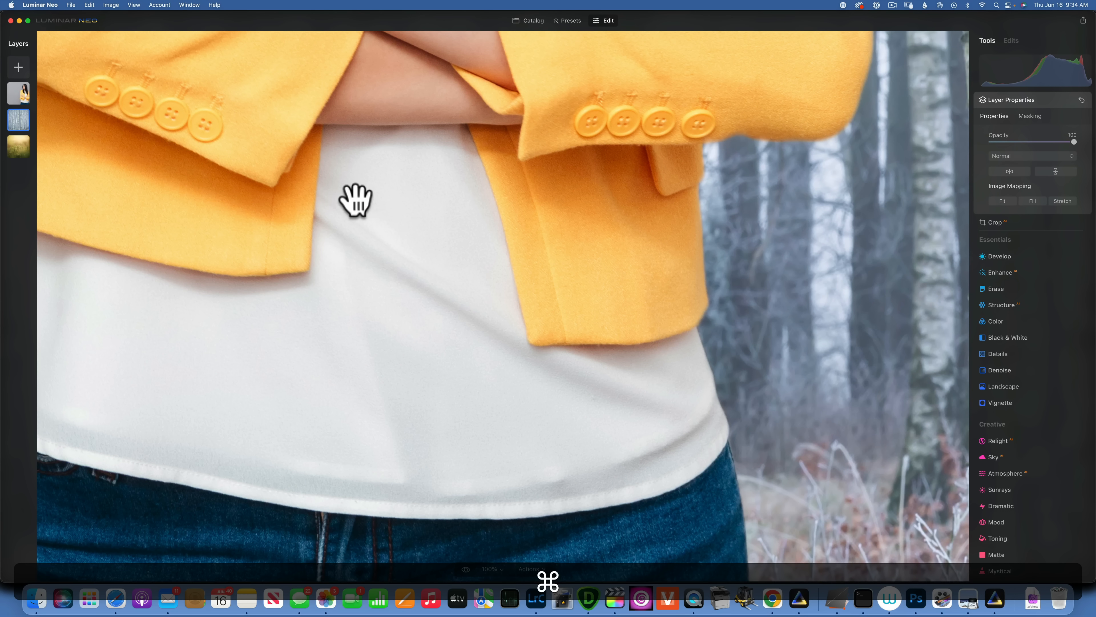
pyautogui.press('super+0')
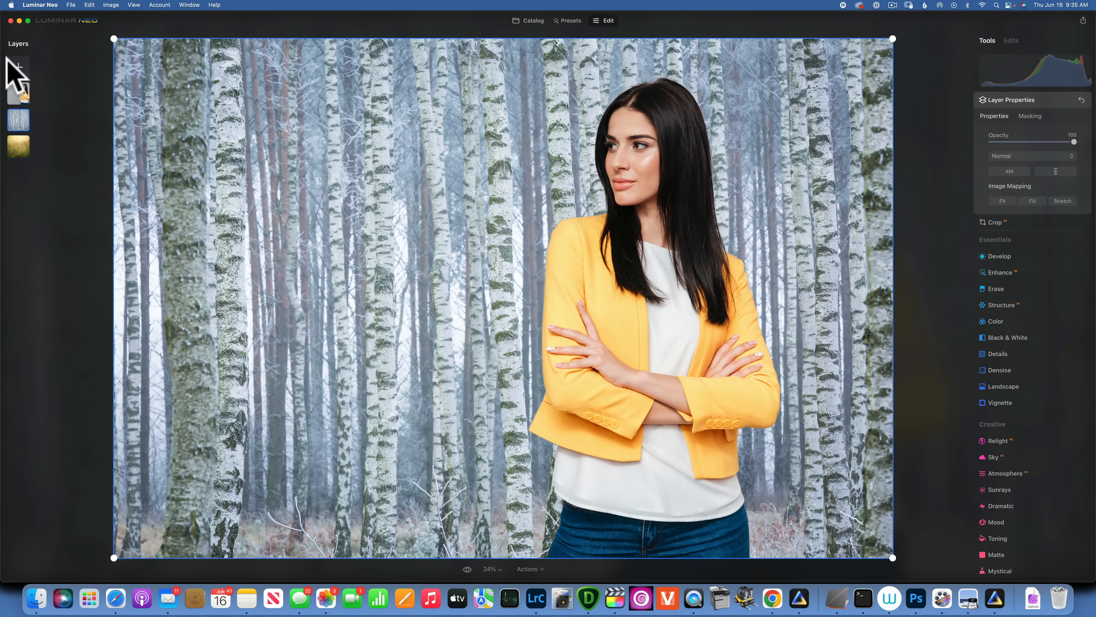
# - Add the sunset wheat field image as a layer at 100 opacity and move it directly beneath the woman's layer
pyautogui.click(18, 67)
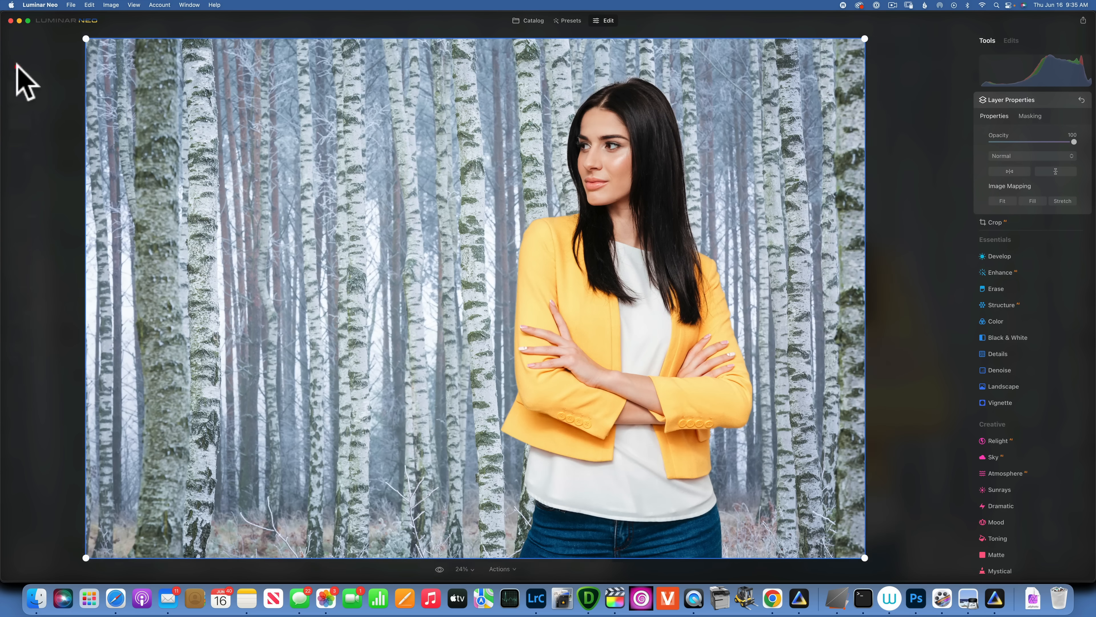
pyautogui.hscroll(5, 68, 103)
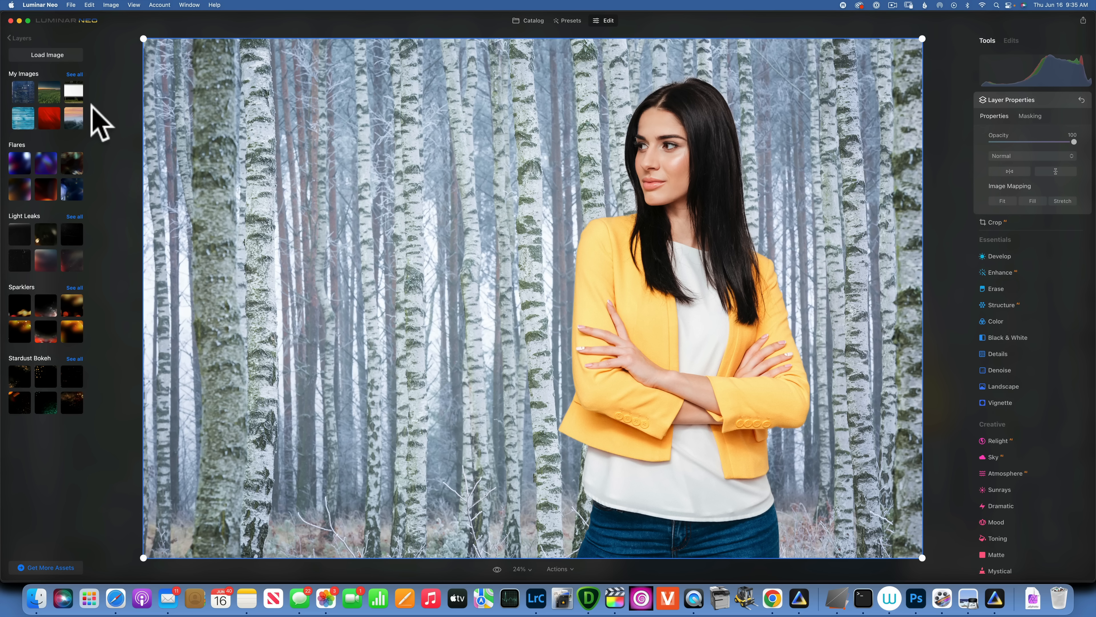
pyautogui.hscroll(-2, 51, 98)
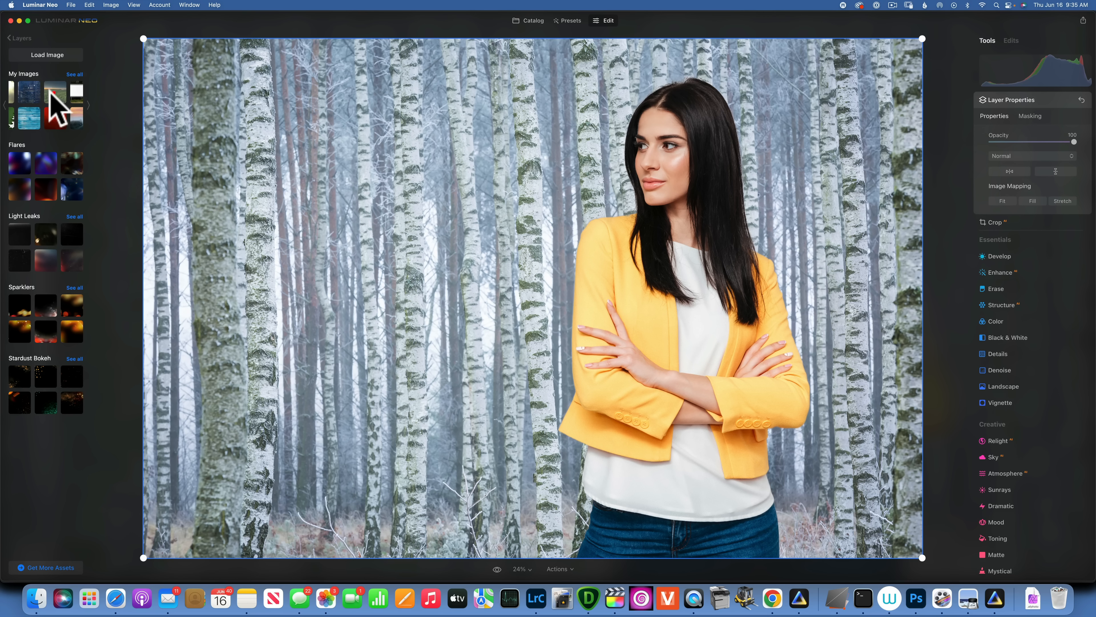
pyautogui.click(50, 91)
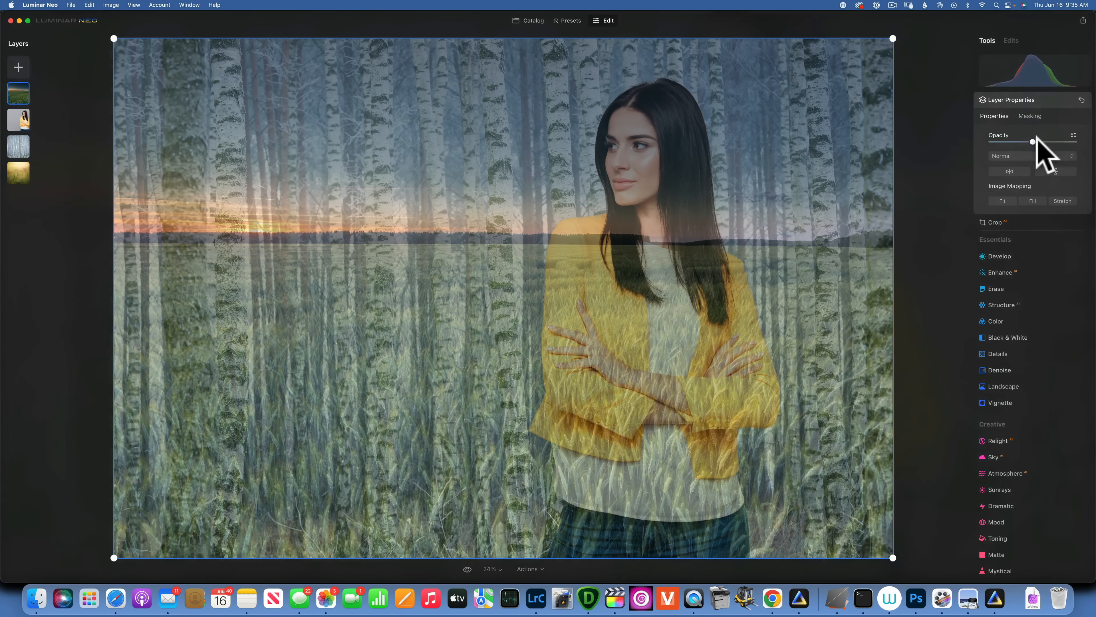
pyautogui.moveTo(1033, 141); pyautogui.dragTo(1074, 142)
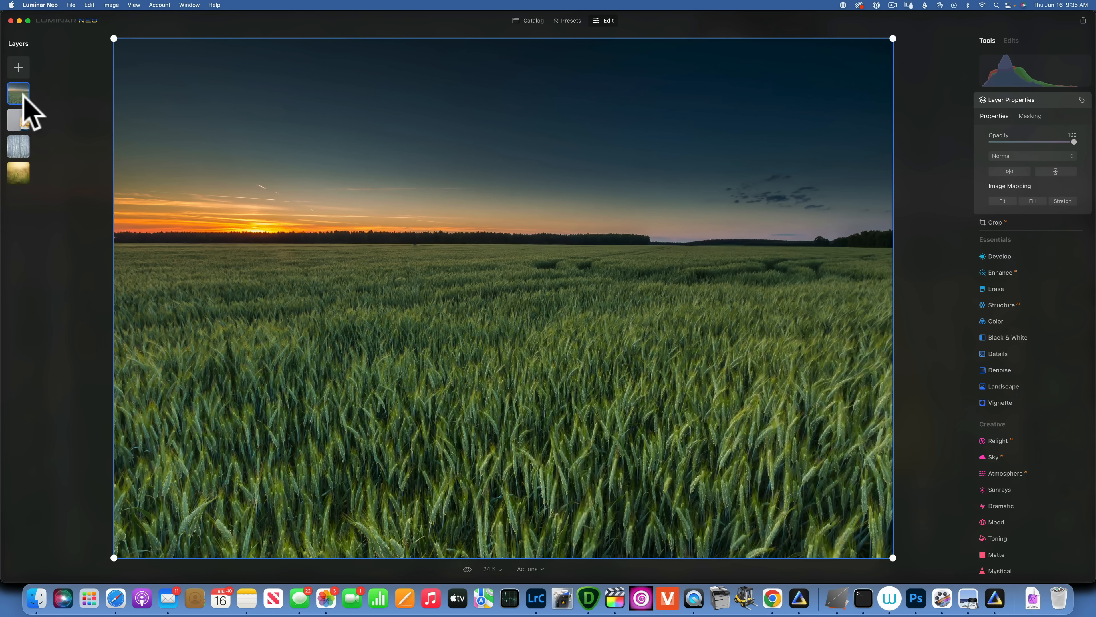
pyautogui.moveTo(22, 111); pyautogui.dragTo(20, 123)
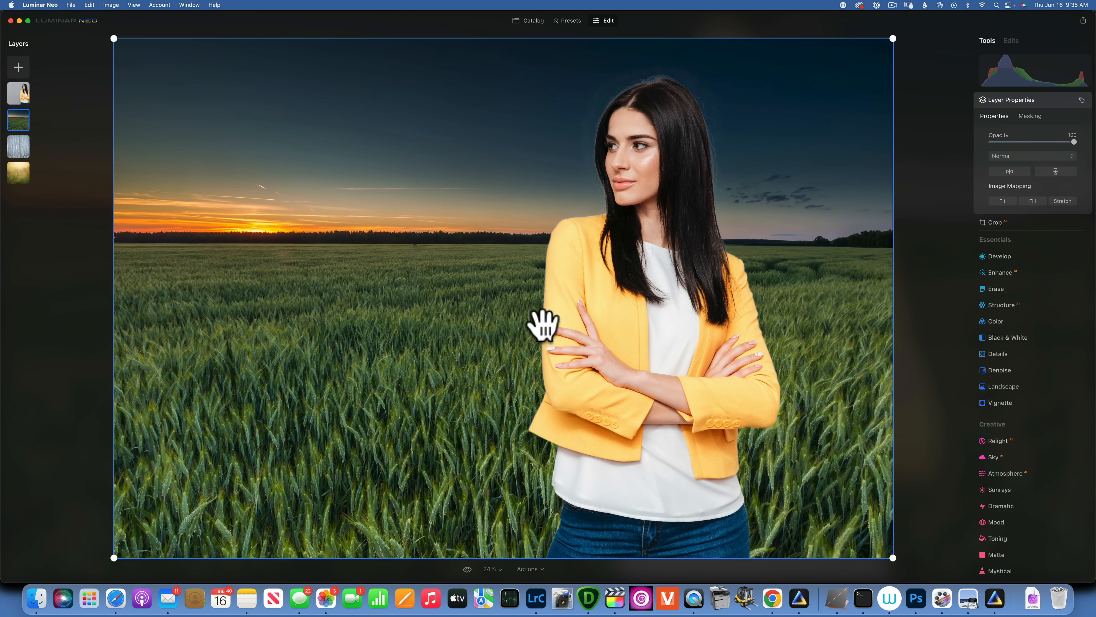
# - Examine the yellow jacket's sleeve and shoulder edges against the dark wheat field and sunset sky for fringing
pyautogui.press('super+equal')
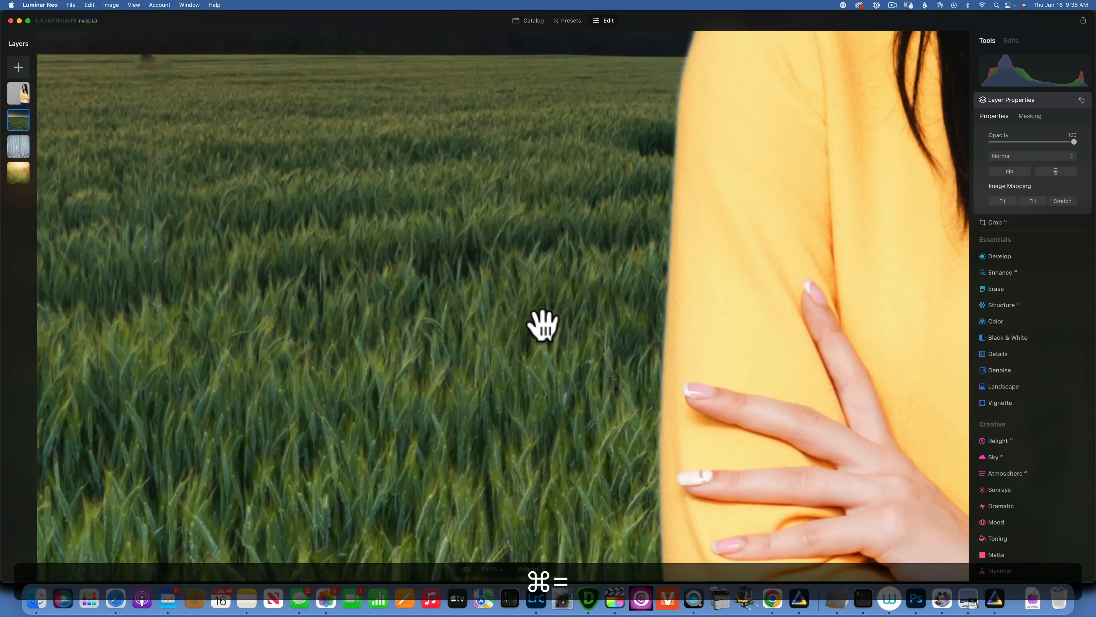
pyautogui.press('super+equal')
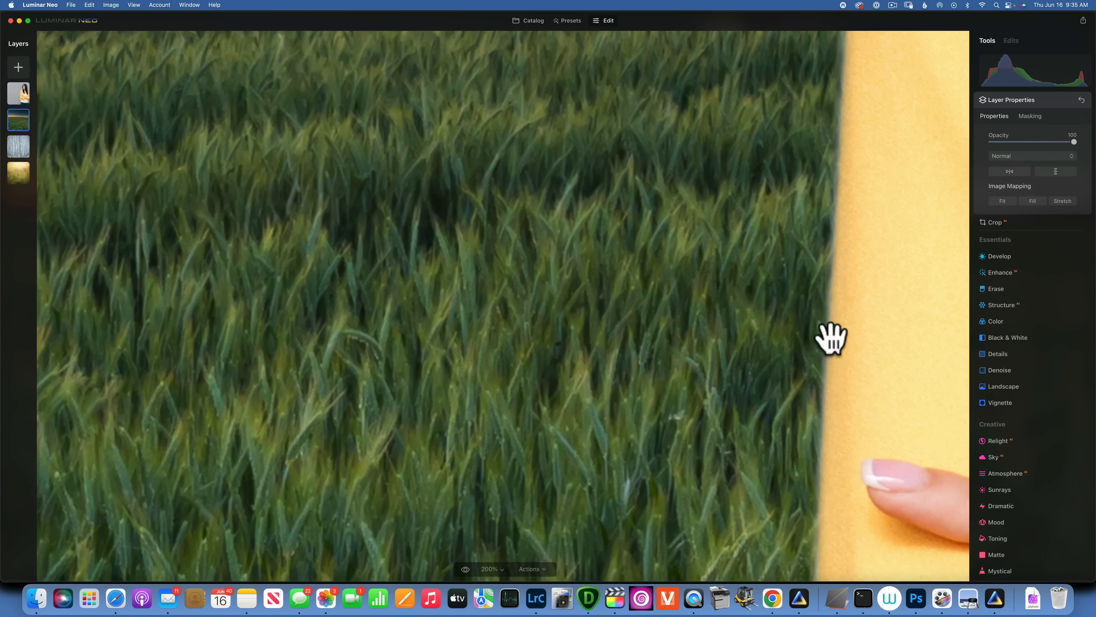
pyautogui.hscroll(10, 831, 339)
pyautogui.scroll(3, 831, 339)
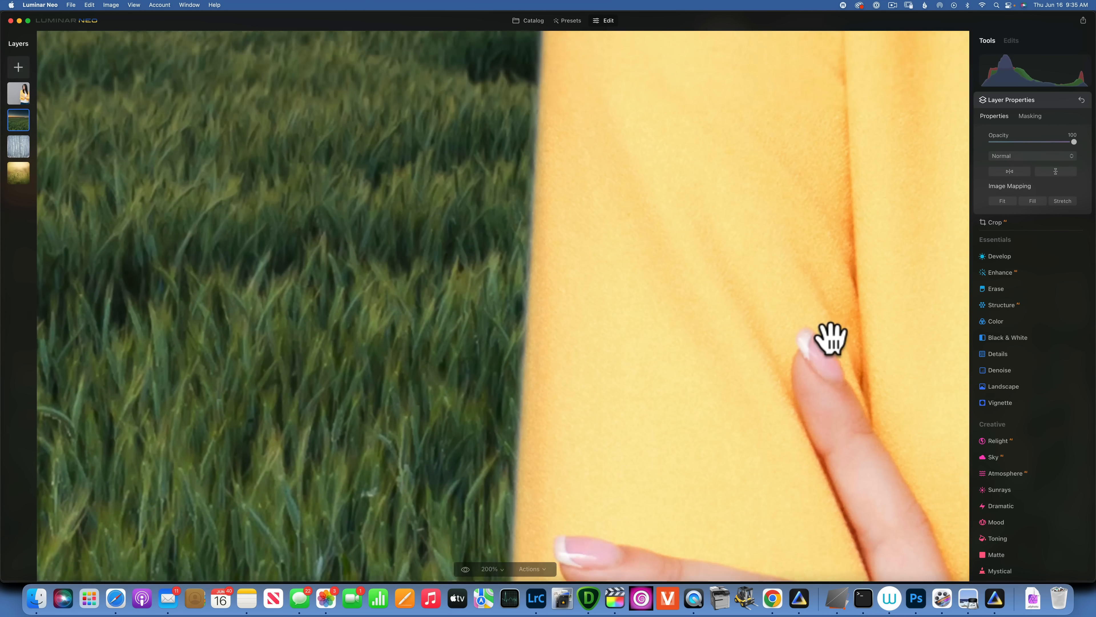
pyautogui.scroll(10, 830, 339)
pyautogui.hscroll(5, 831, 339)
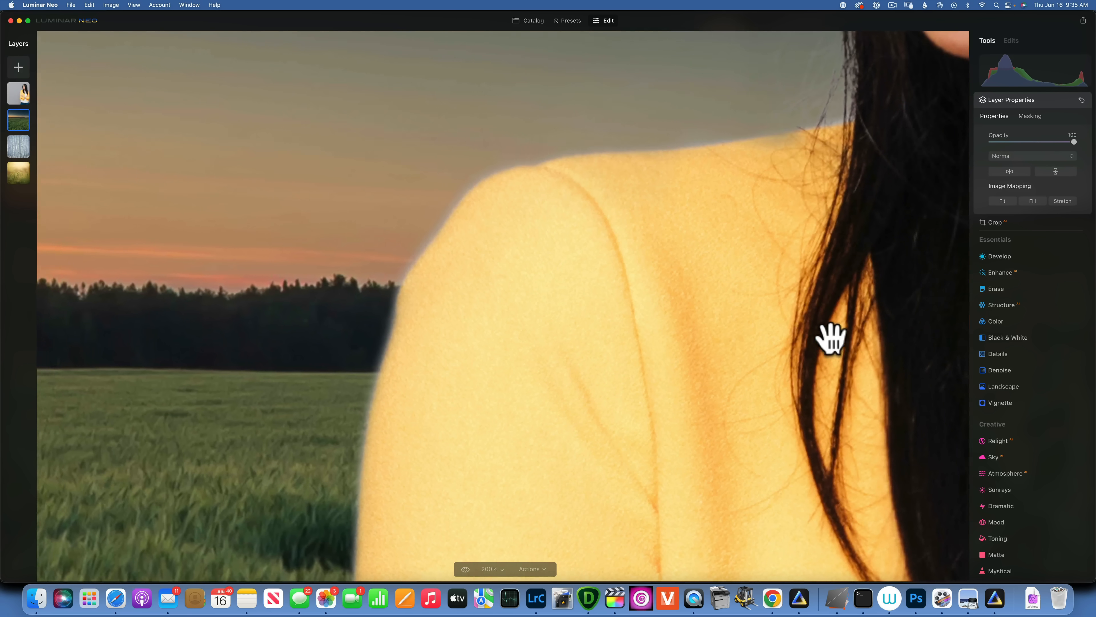
pyautogui.hscroll(5, 831, 337)
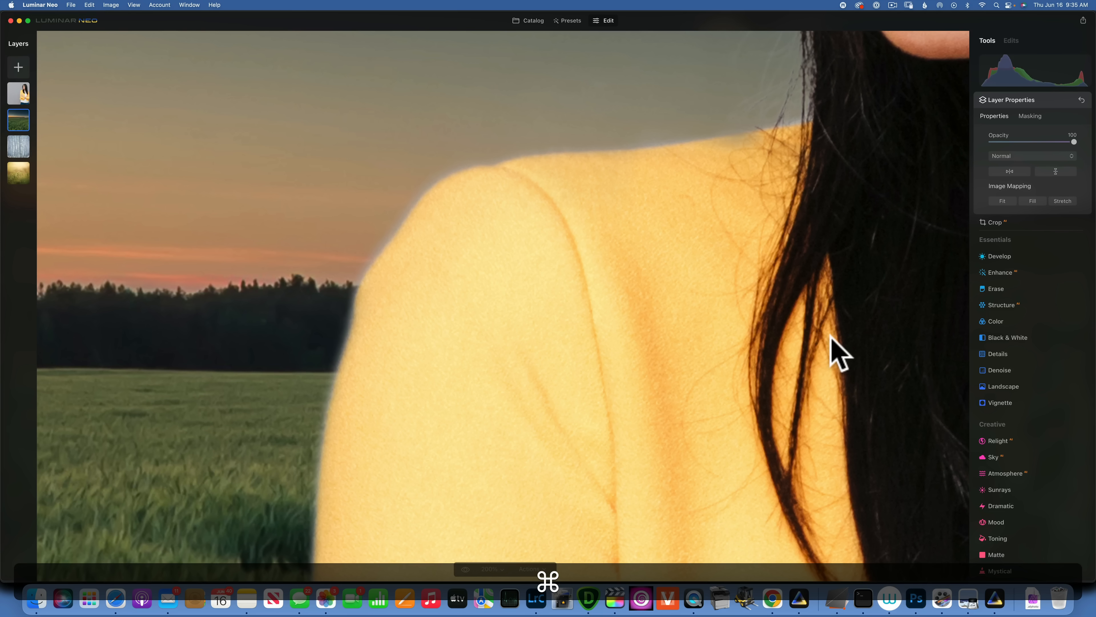
pyautogui.press('super+0')
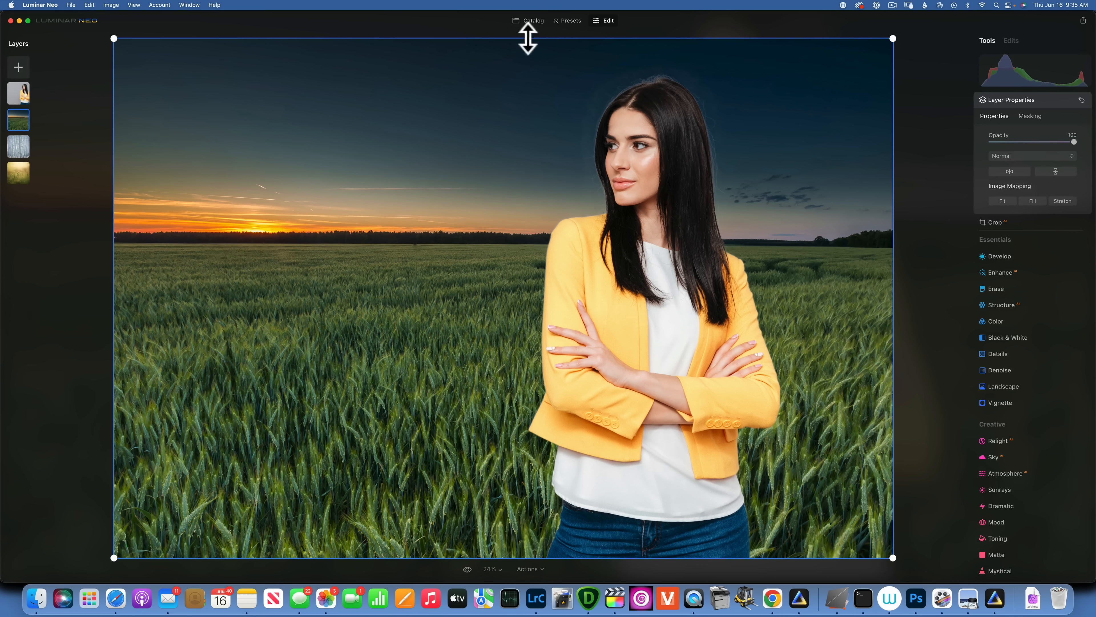
# - Return to the catalog and open the photo of the woman holding balloons on an orange background for editing
pyautogui.click(531, 20)
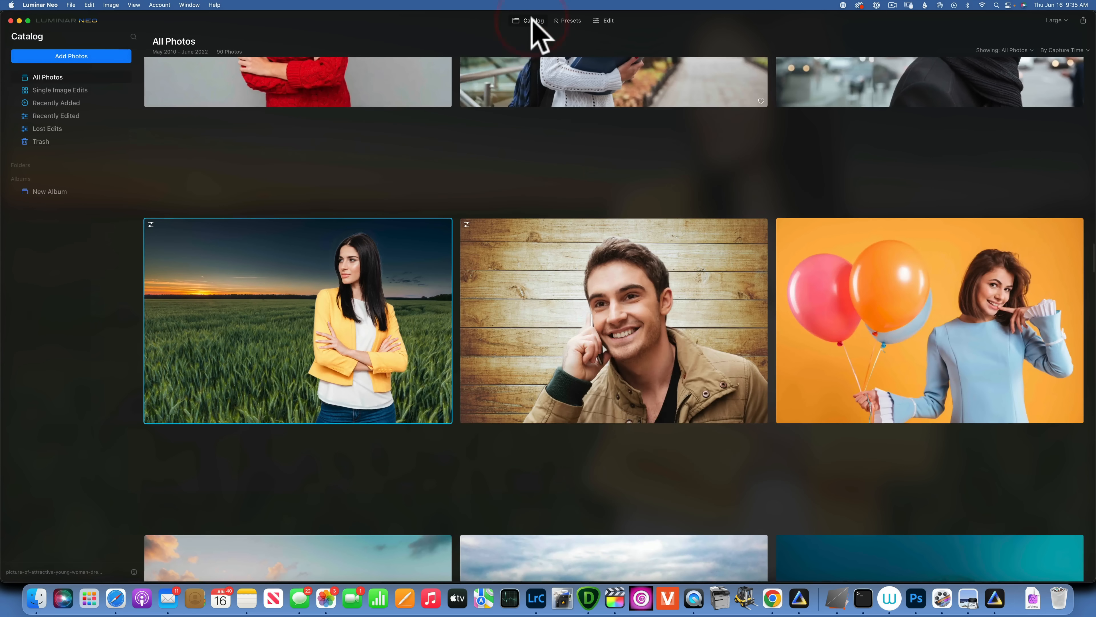
pyautogui.scroll(5, 773, 363)
pyautogui.scroll(-3, 772, 363)
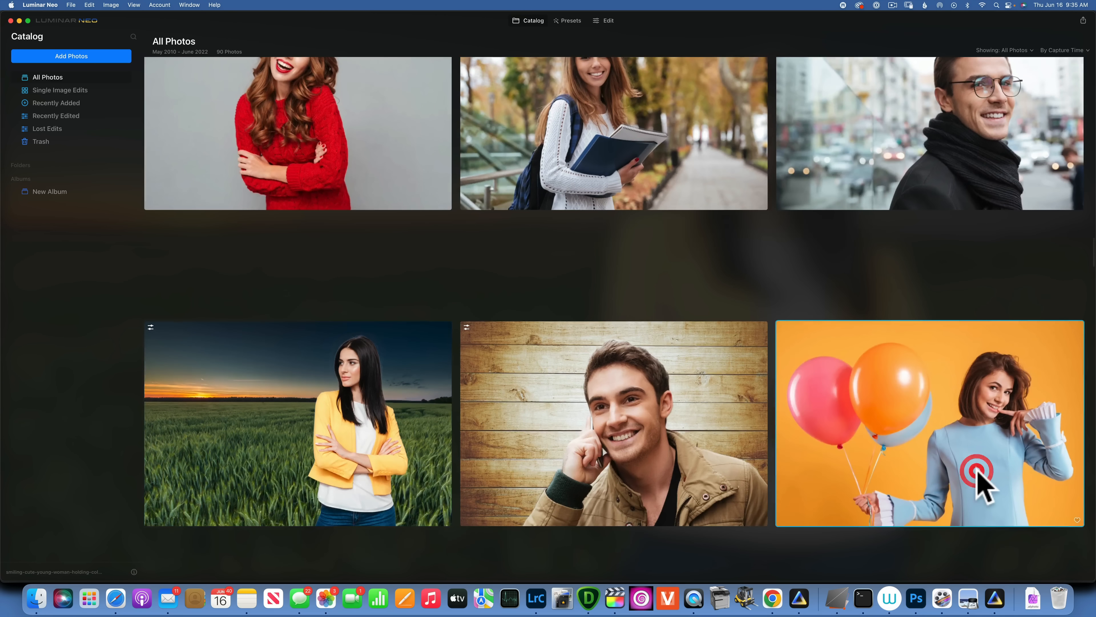
pyautogui.doubleClick(978, 479)
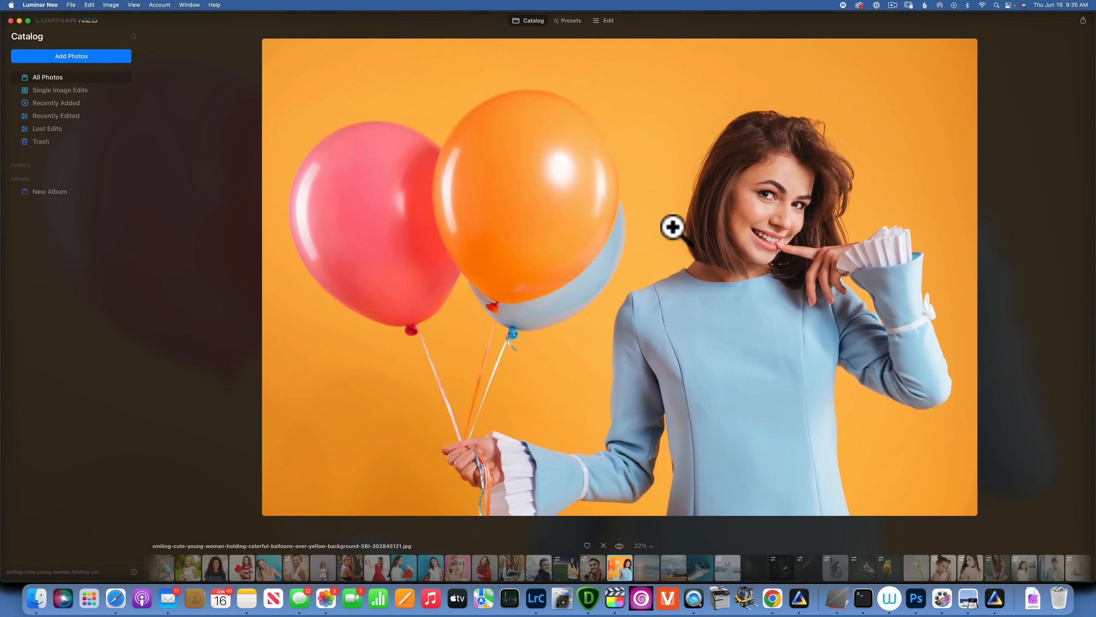
pyautogui.click(609, 21)
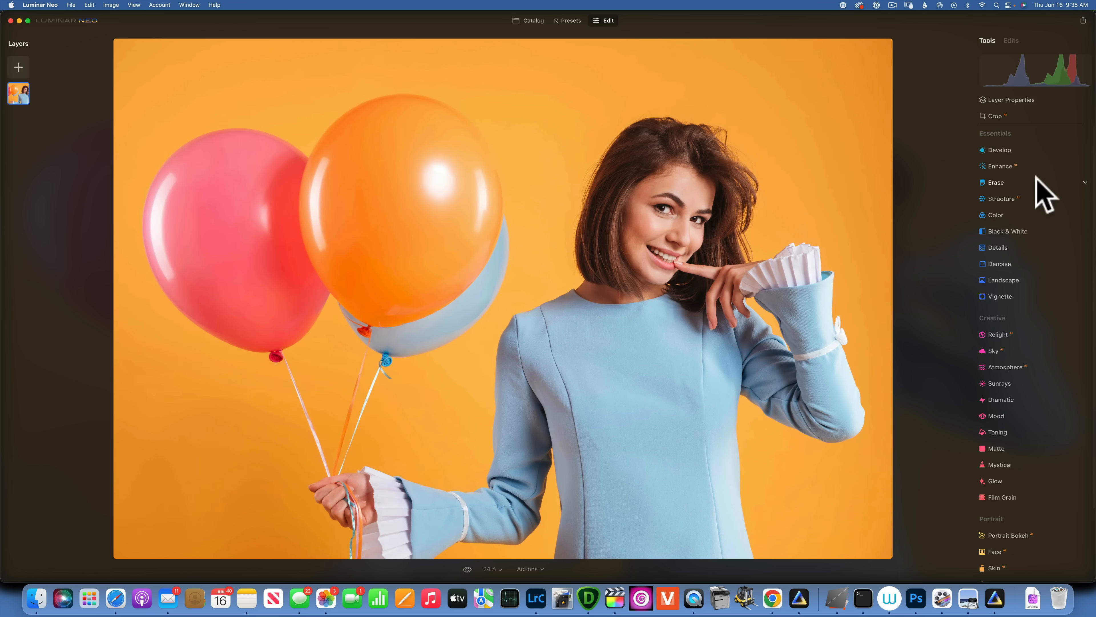
# - Remove the orange backdrop from the balloon photo's layer with the Portrait Background mask
pyautogui.click(1001, 99)
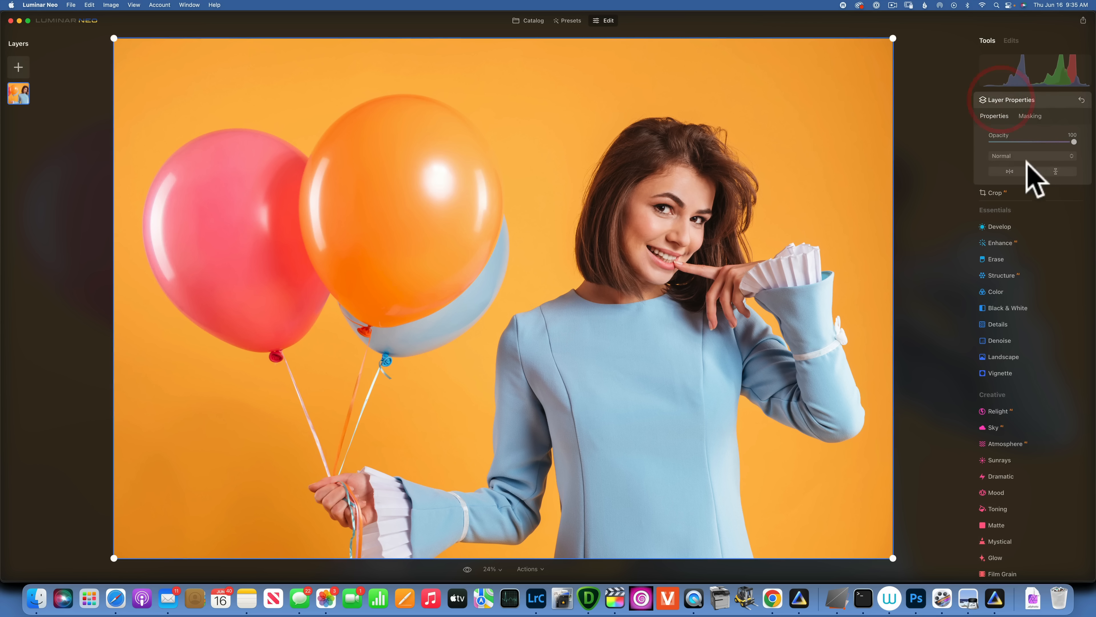
pyautogui.click(1030, 116)
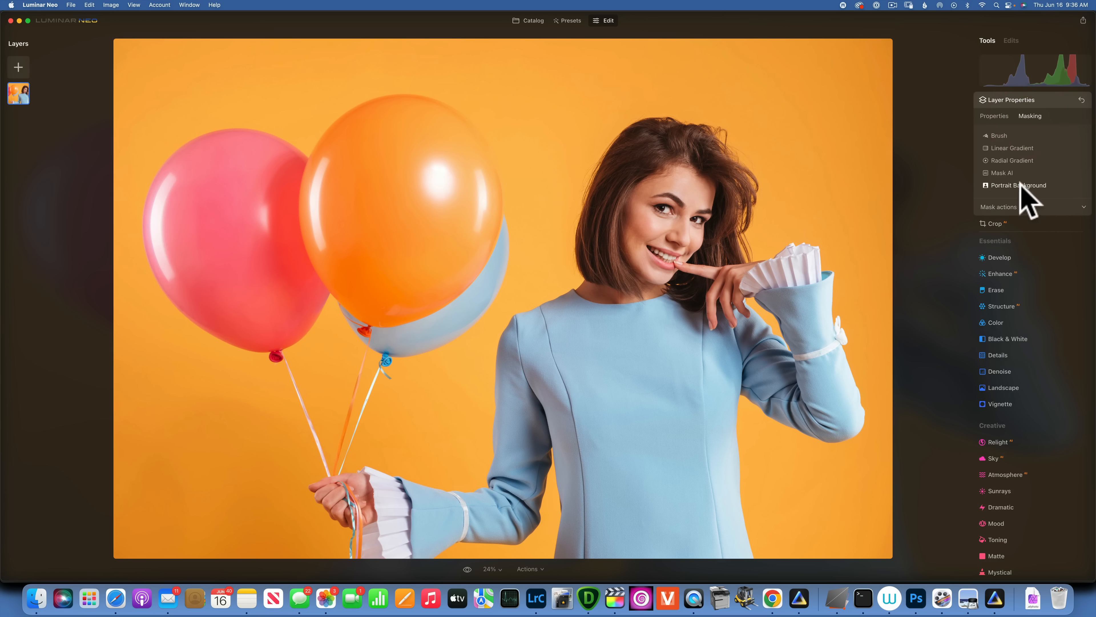
pyautogui.click(1021, 187)
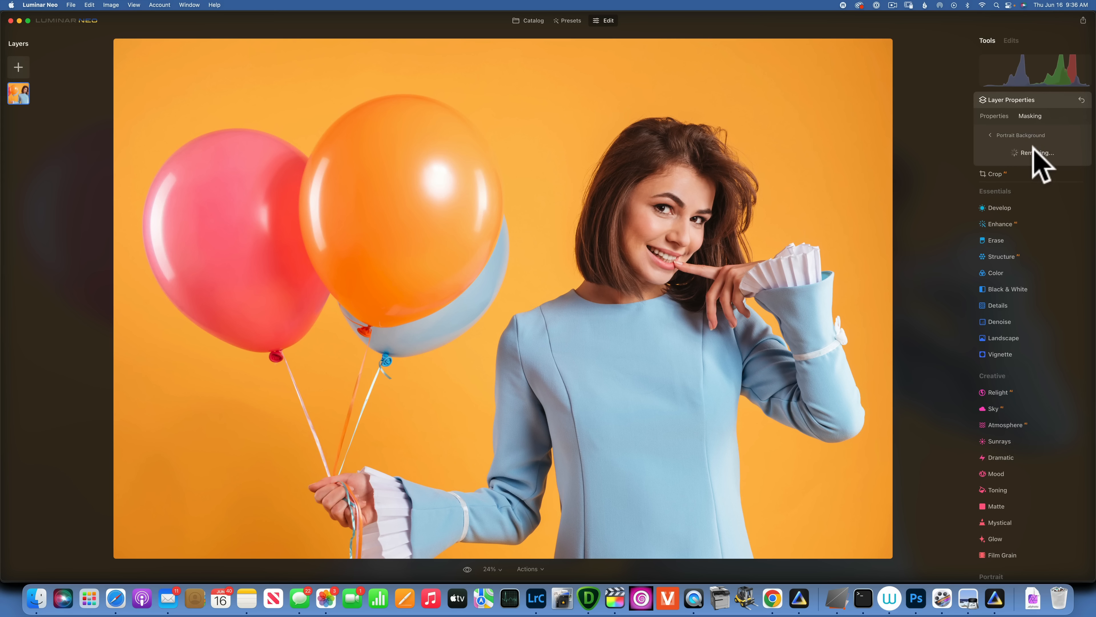
pyautogui.click(1032, 151)
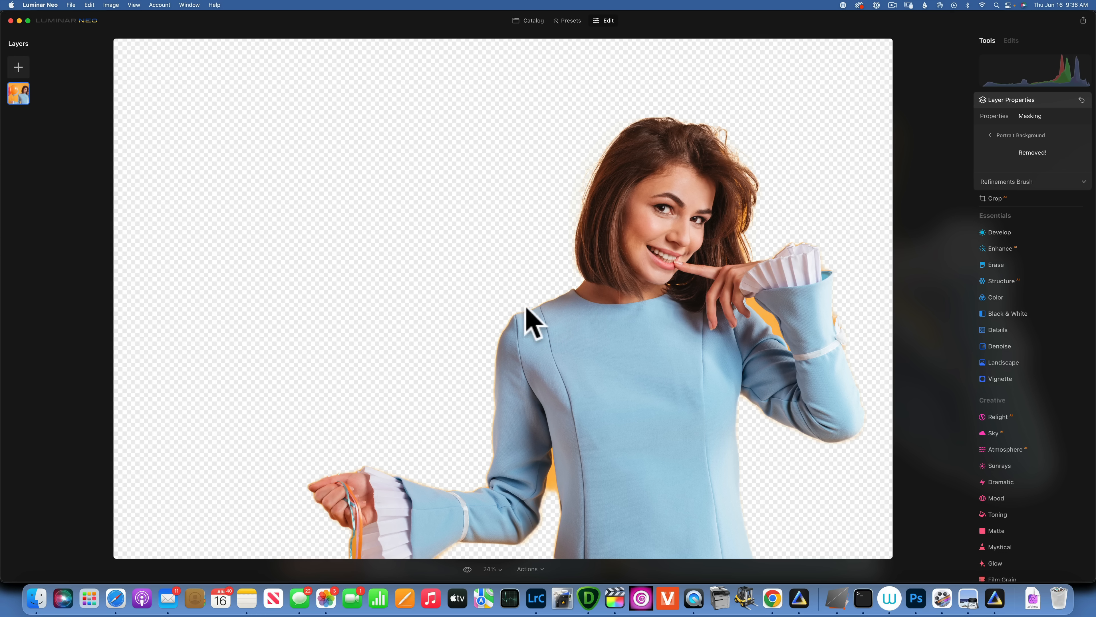
# - Add the red abstract image as a layer over the woman in the blue dress and set its opacity to 100
pyautogui.click(19, 67)
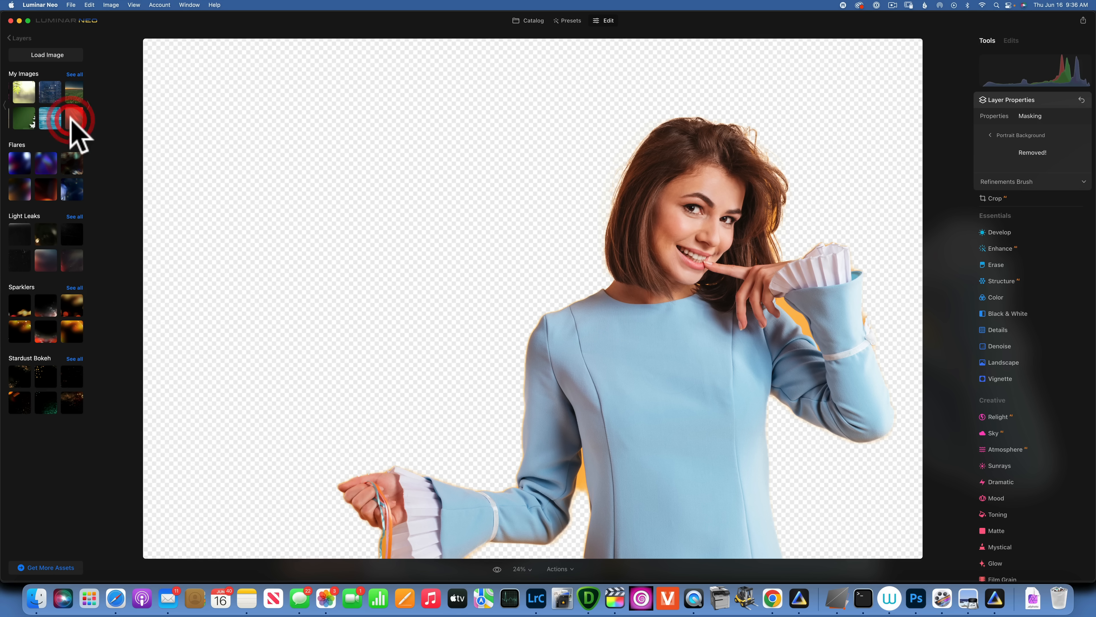
pyautogui.click(73, 117)
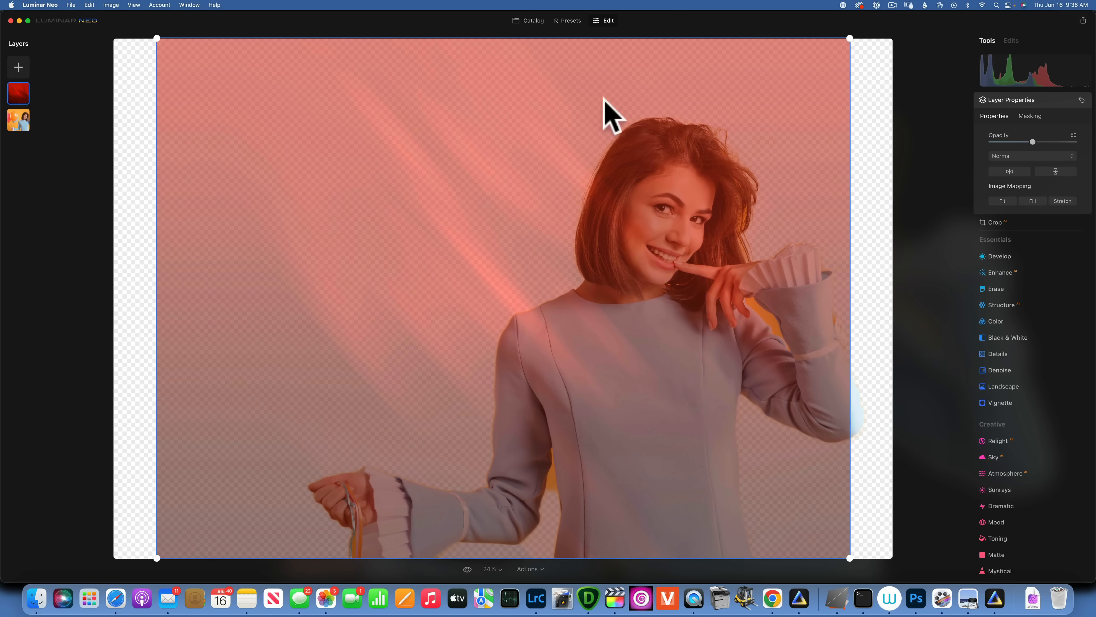
pyautogui.moveTo(1032, 141); pyautogui.dragTo(1086, 143)
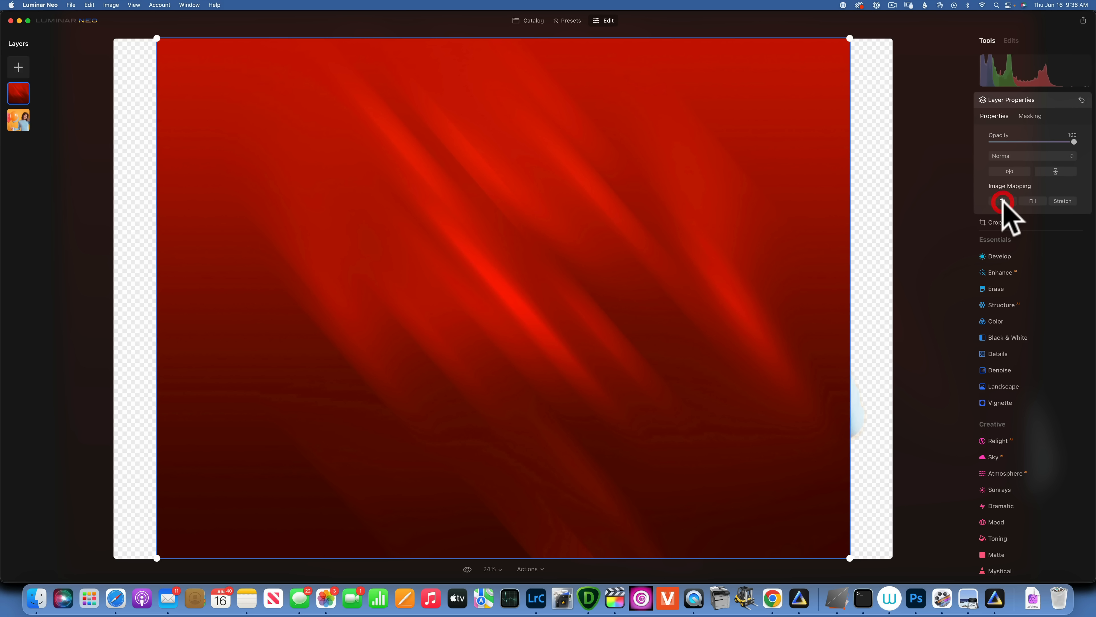
# - Set the red abstract layer's image mapping to Fill and move it beneath the layer of the woman in the blue dress
pyautogui.click(1032, 200)
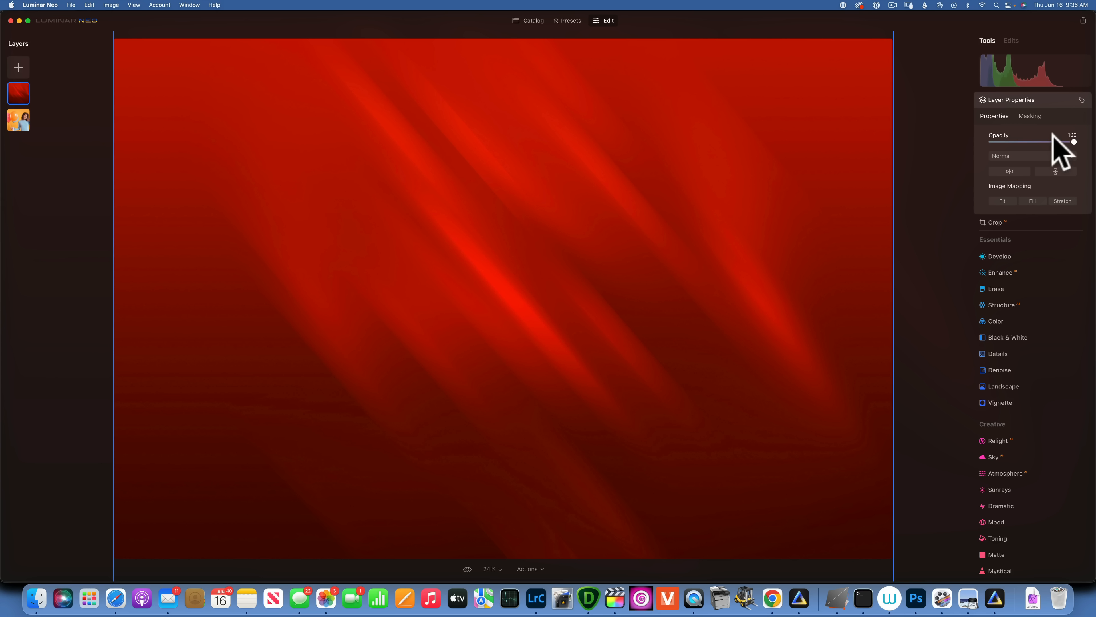
pyautogui.moveTo(18, 96); pyautogui.dragTo(18, 129)
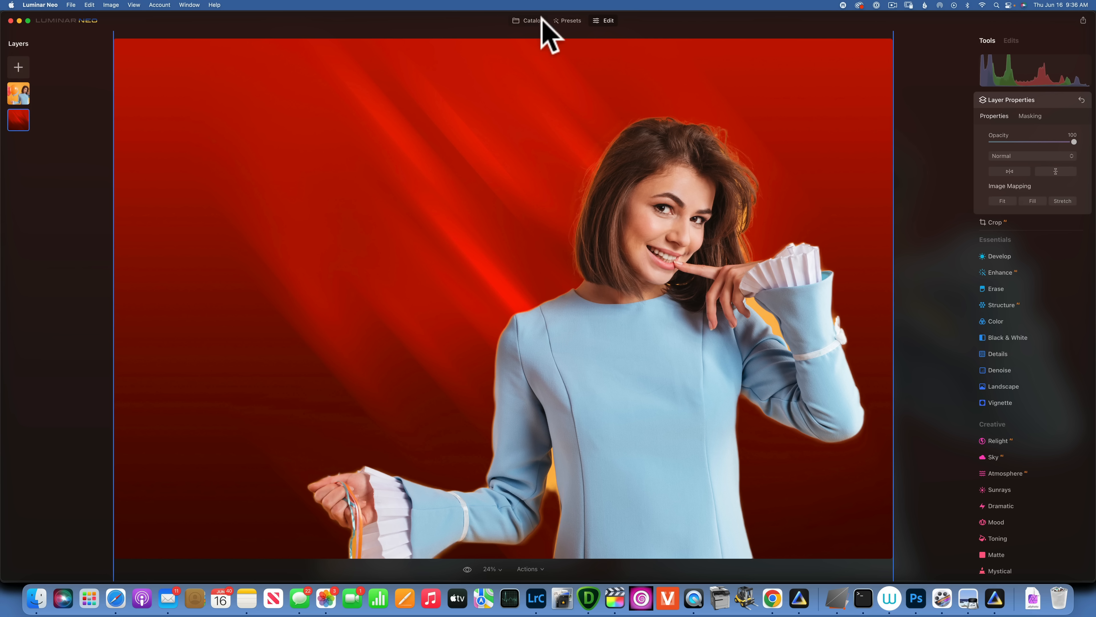
# - Return to the catalog and open the photo of the woman in the striped sweater holding a red heart for editing
pyautogui.click(534, 21)
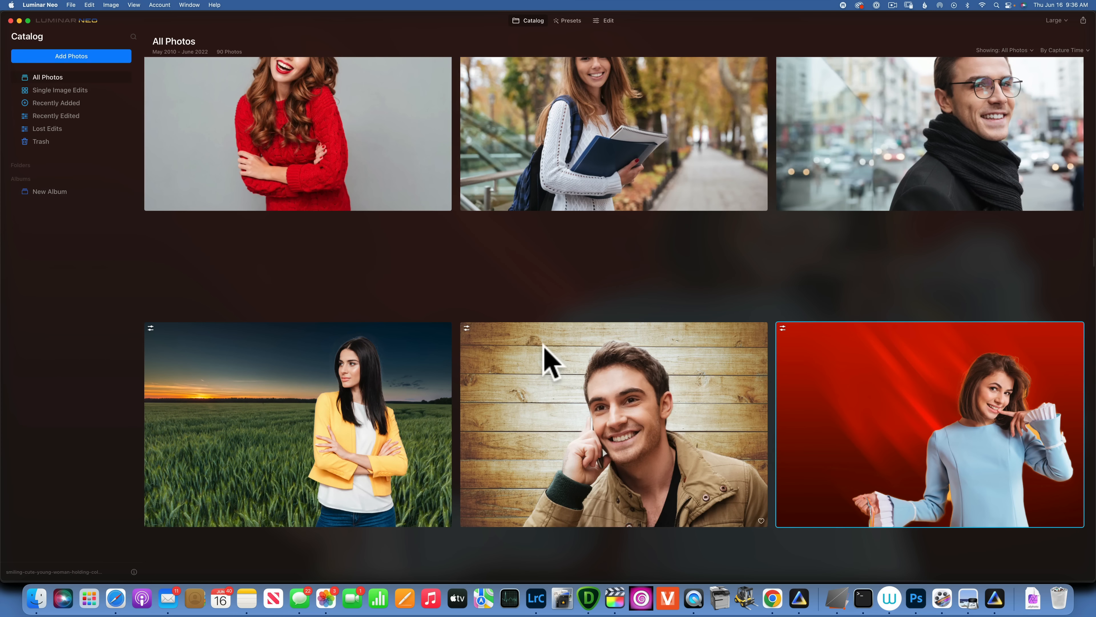
pyautogui.scroll(10, 545, 346)
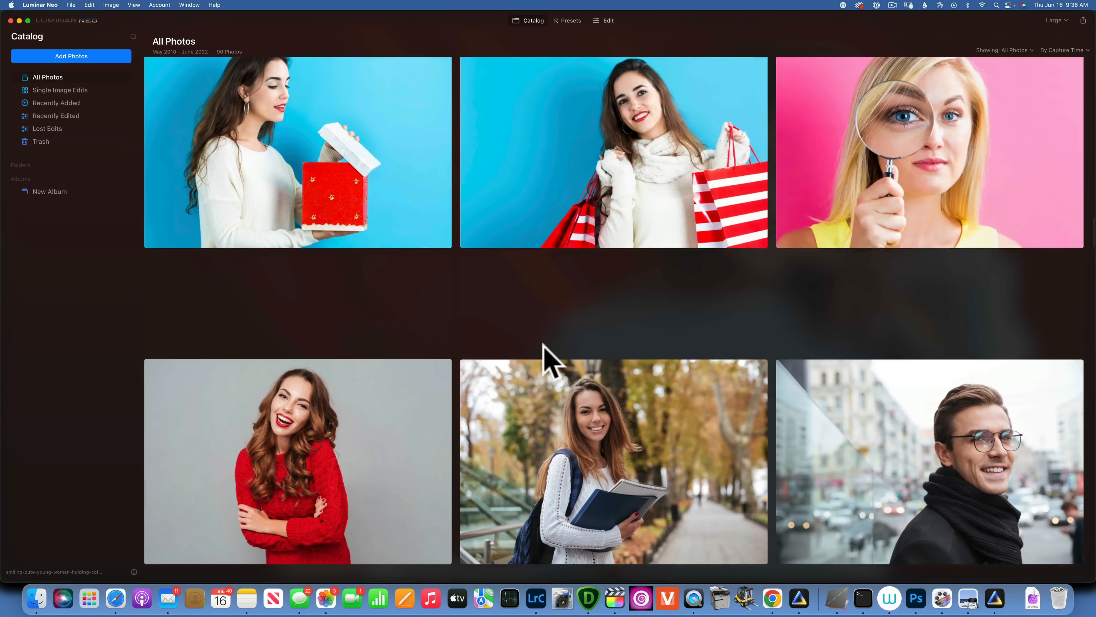
pyautogui.scroll(10, 545, 347)
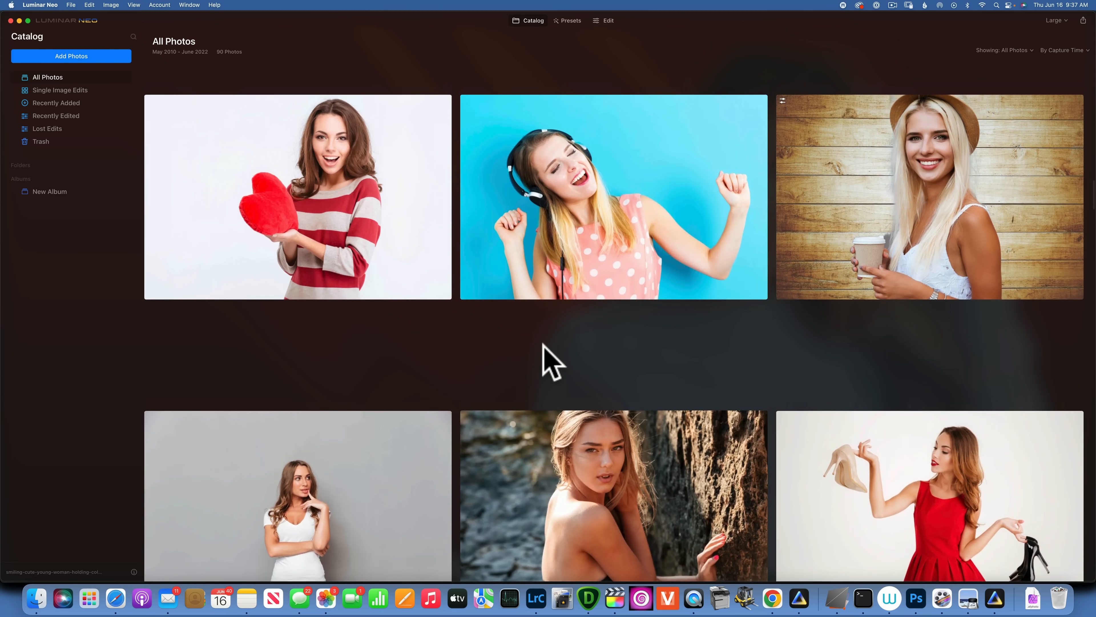
pyautogui.scroll(-10, 543, 344)
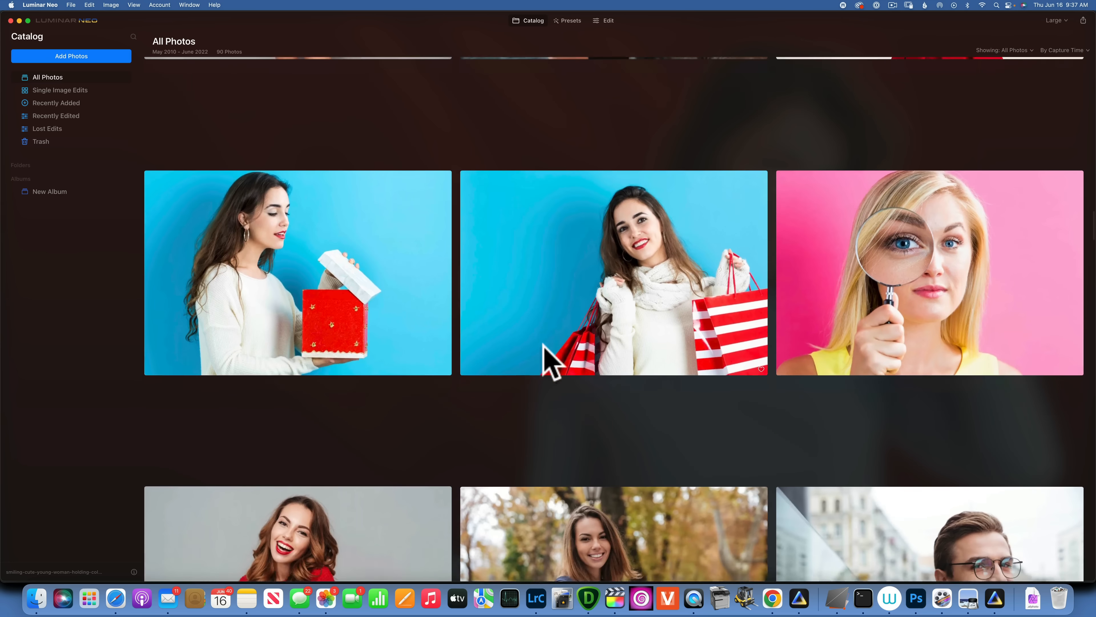
pyautogui.scroll(-10, 545, 347)
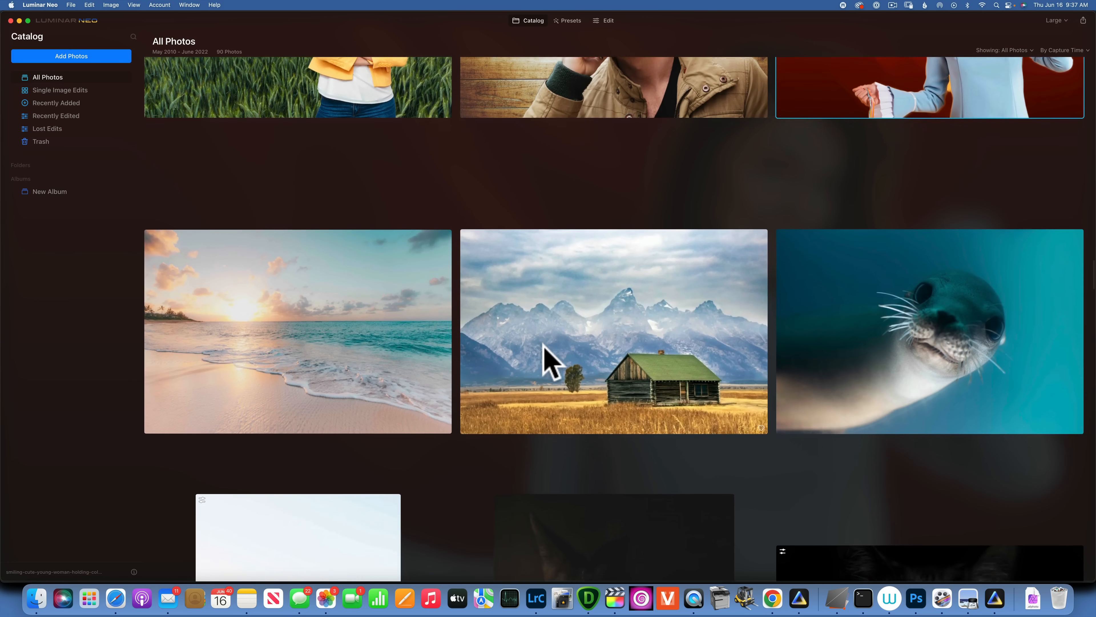
pyautogui.scroll(15, 544, 346)
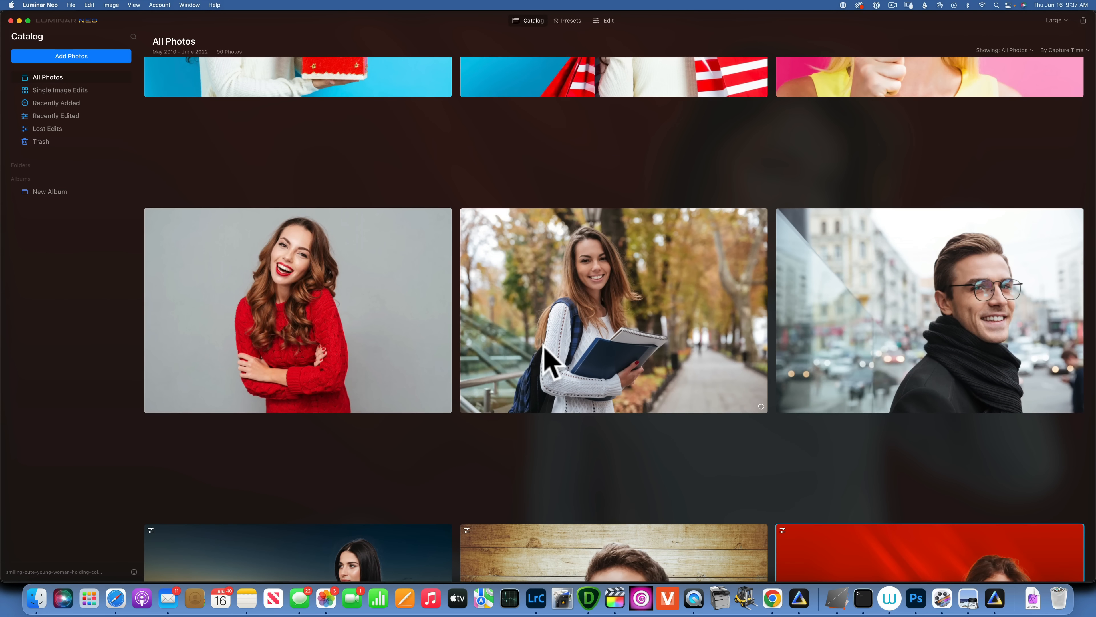
pyautogui.scroll(-5, 545, 351)
pyautogui.scroll(3, 544, 346)
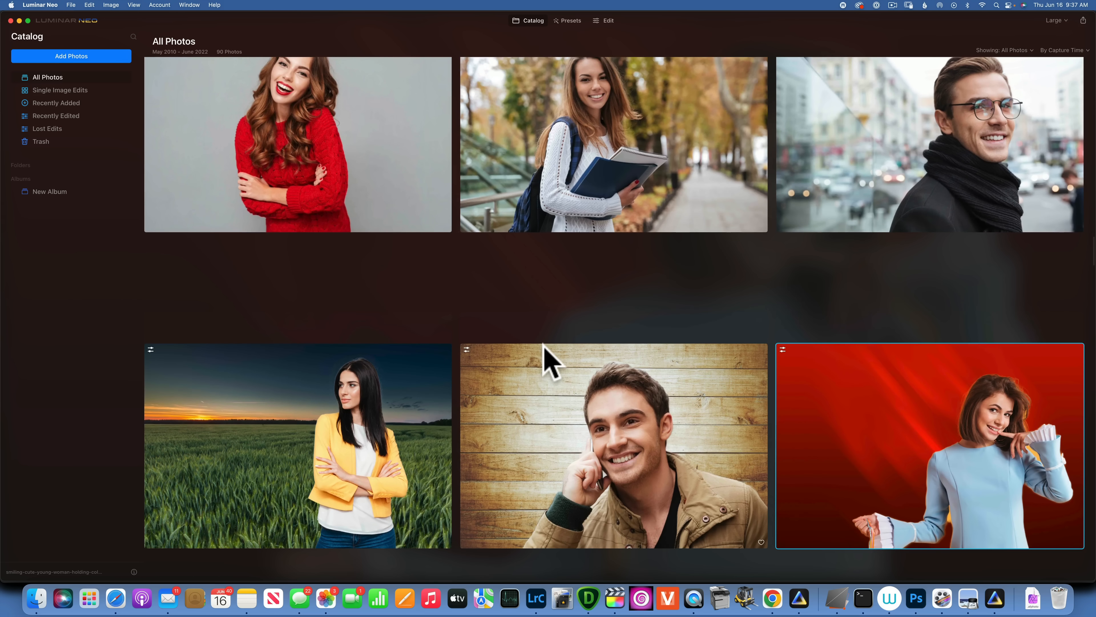
pyautogui.scroll(5, 544, 346)
pyautogui.scroll(10, 545, 349)
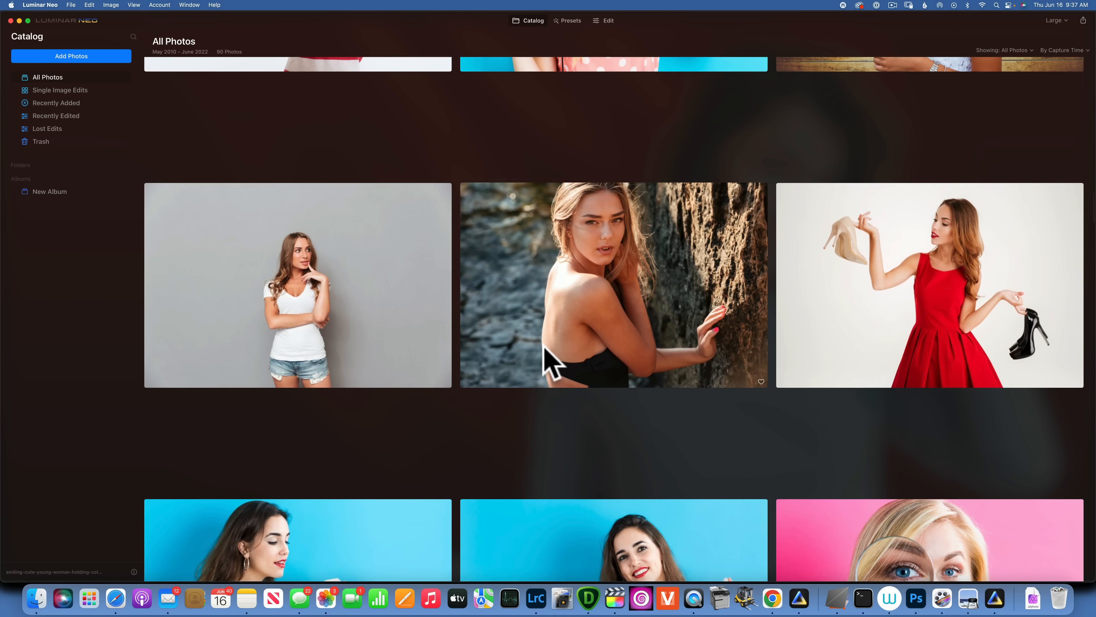
pyautogui.scroll(5, 553, 362)
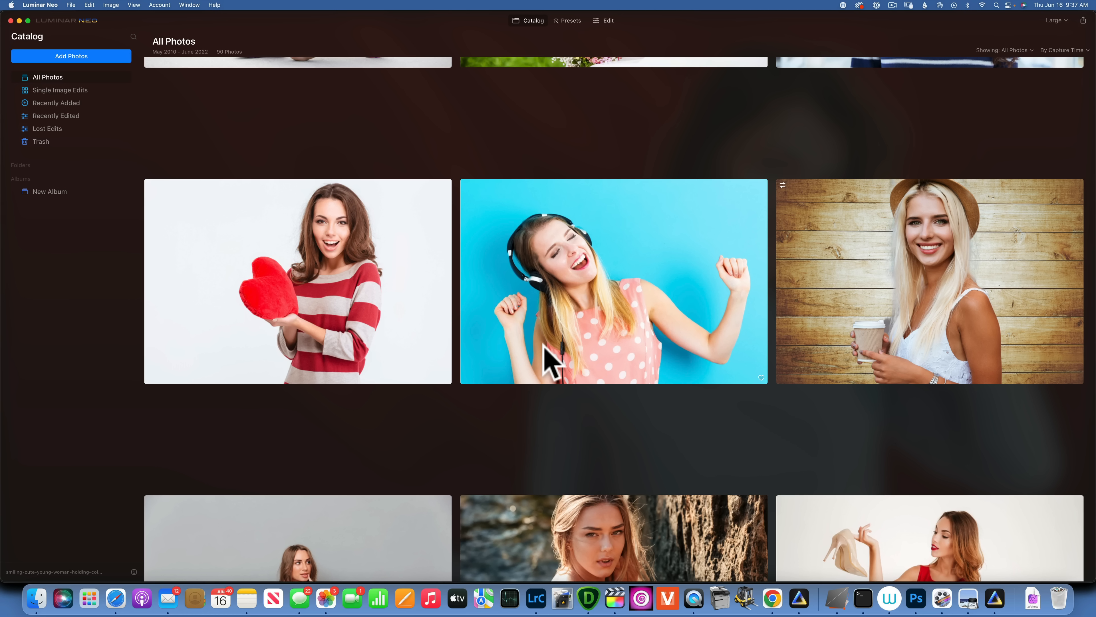
pyautogui.scroll(5, 329, 354)
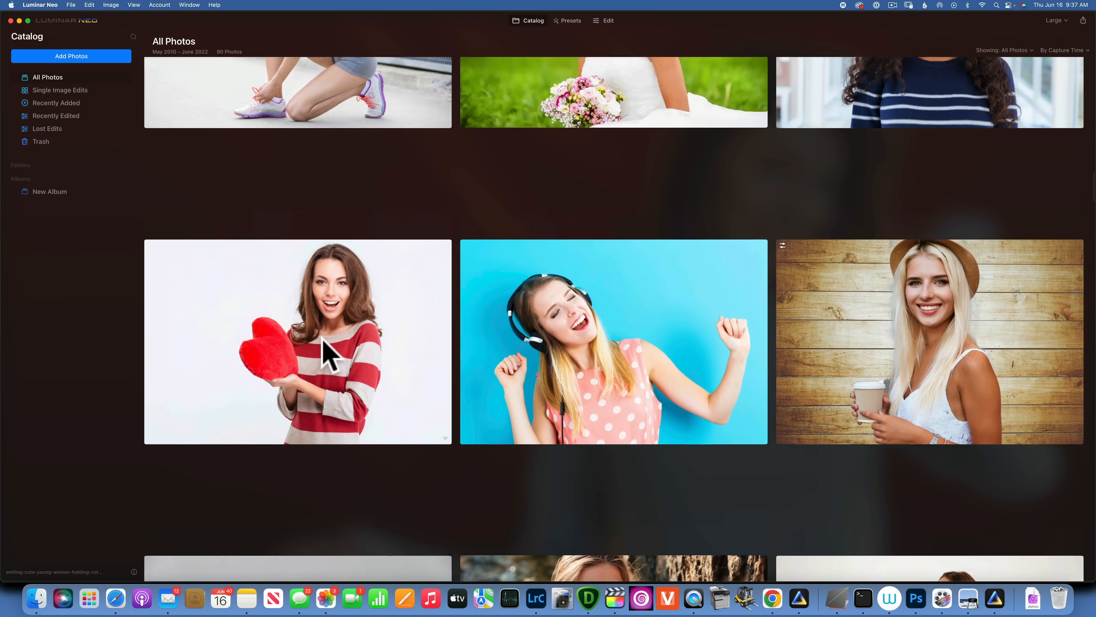
pyautogui.scroll(10, 322, 337)
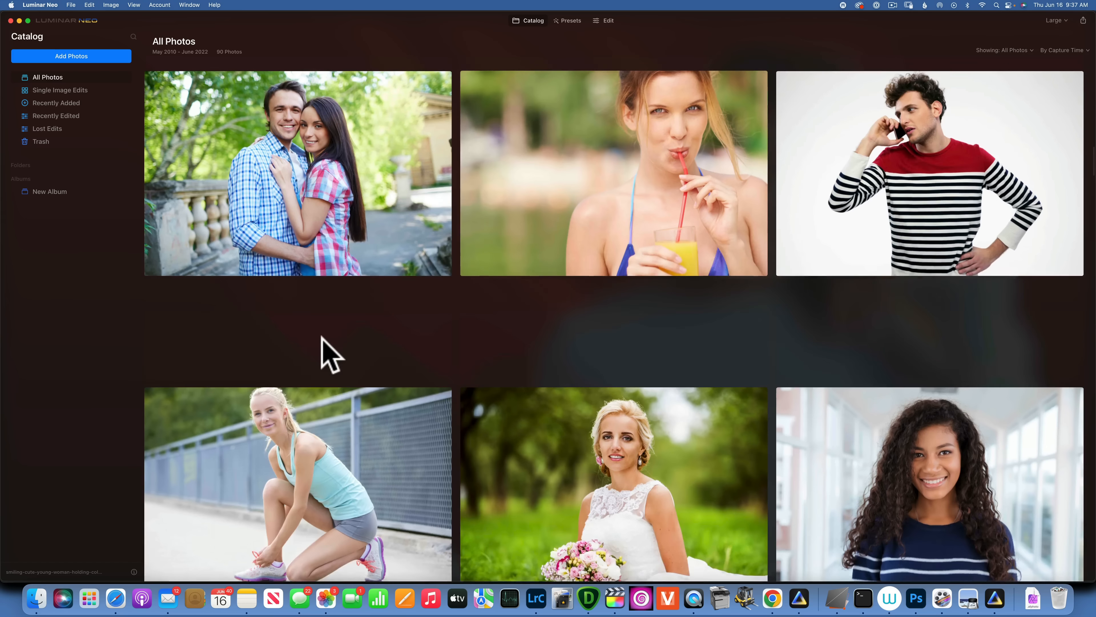
pyautogui.scroll(15, 322, 337)
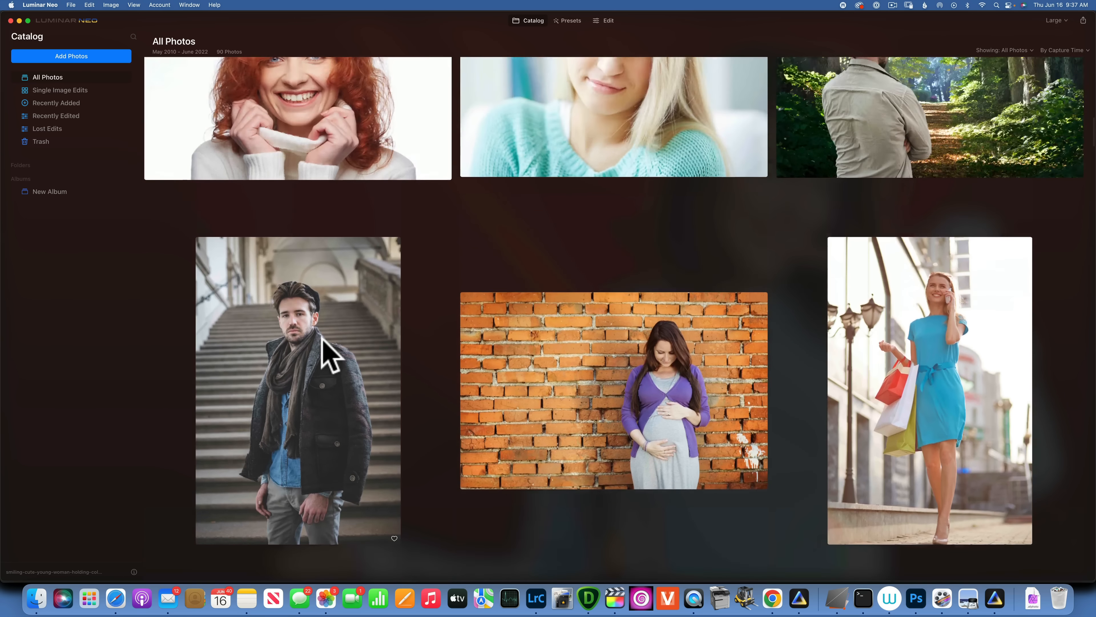
pyautogui.scroll(-10, 321, 336)
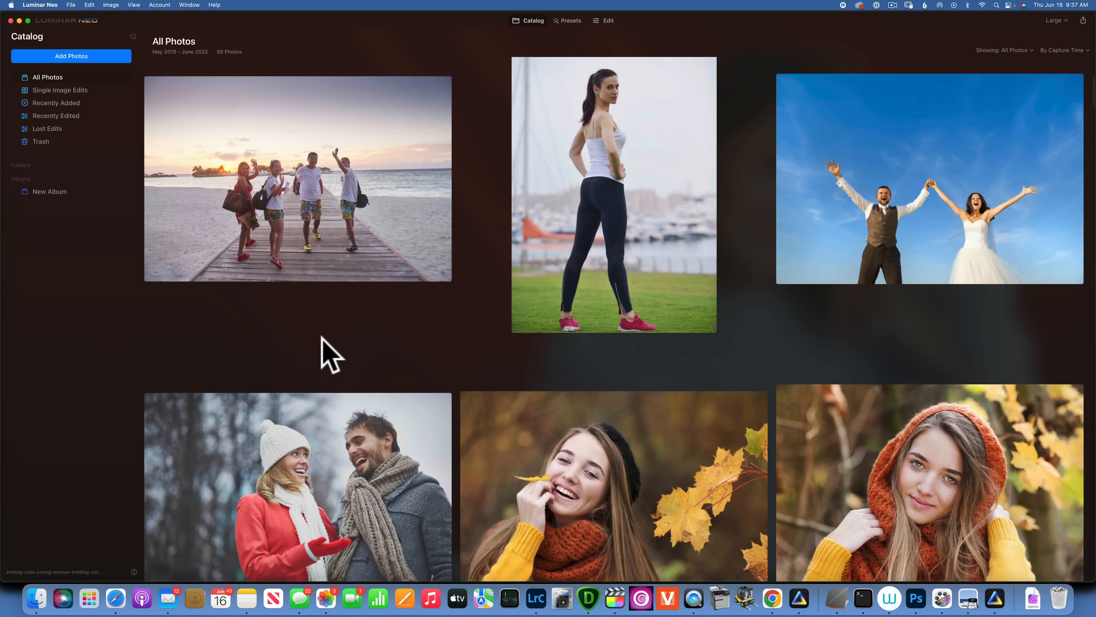
pyautogui.scroll(-10, 321, 337)
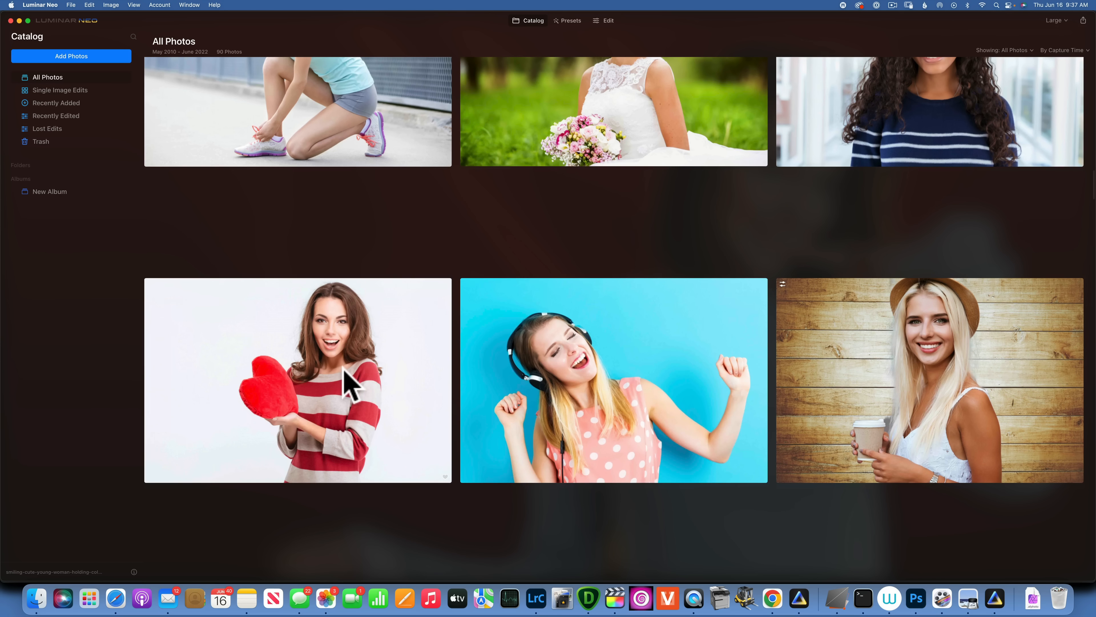
pyautogui.doubleClick(345, 372)
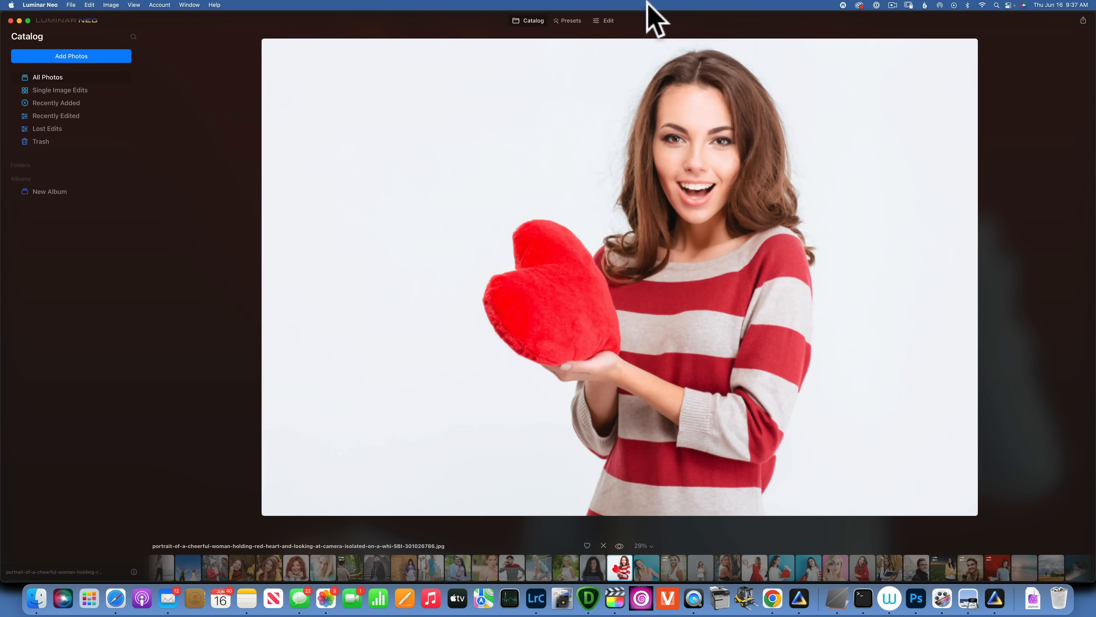
pyautogui.click(608, 20)
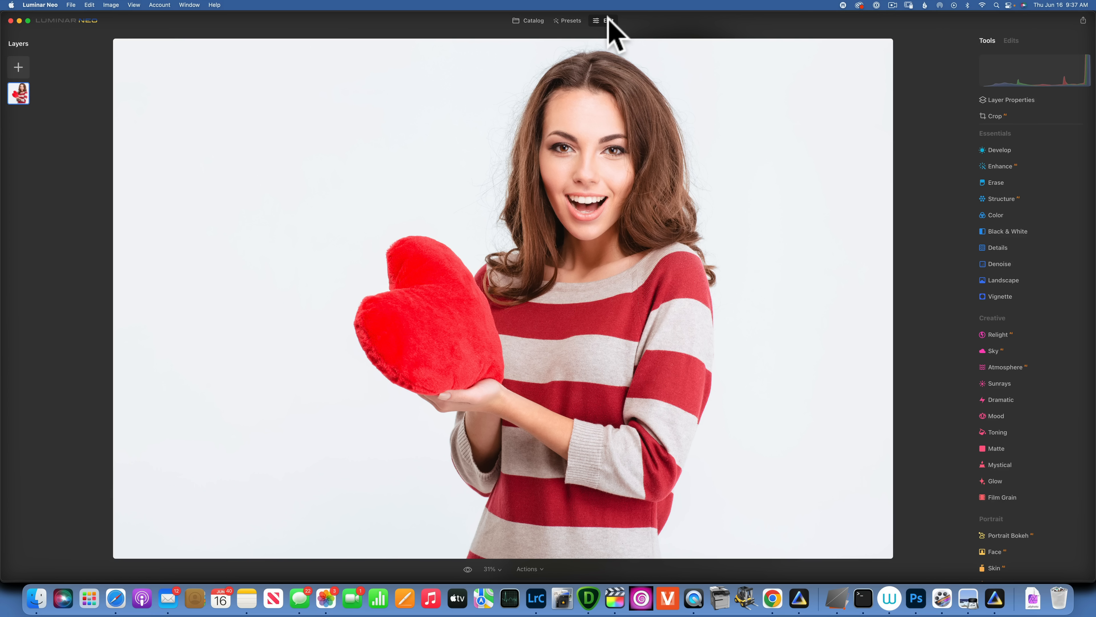
# - Remove the white backdrop from the red heart photo's layer with the Portrait Background mask
pyautogui.click(1011, 100)
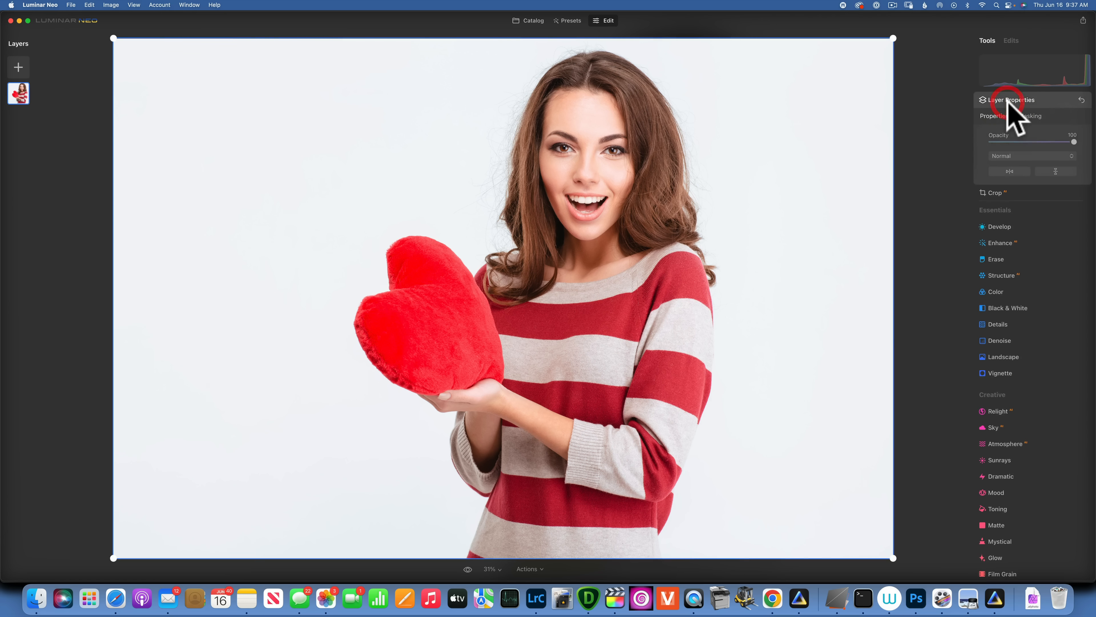
pyautogui.click(1030, 116)
pyautogui.click(1022, 186)
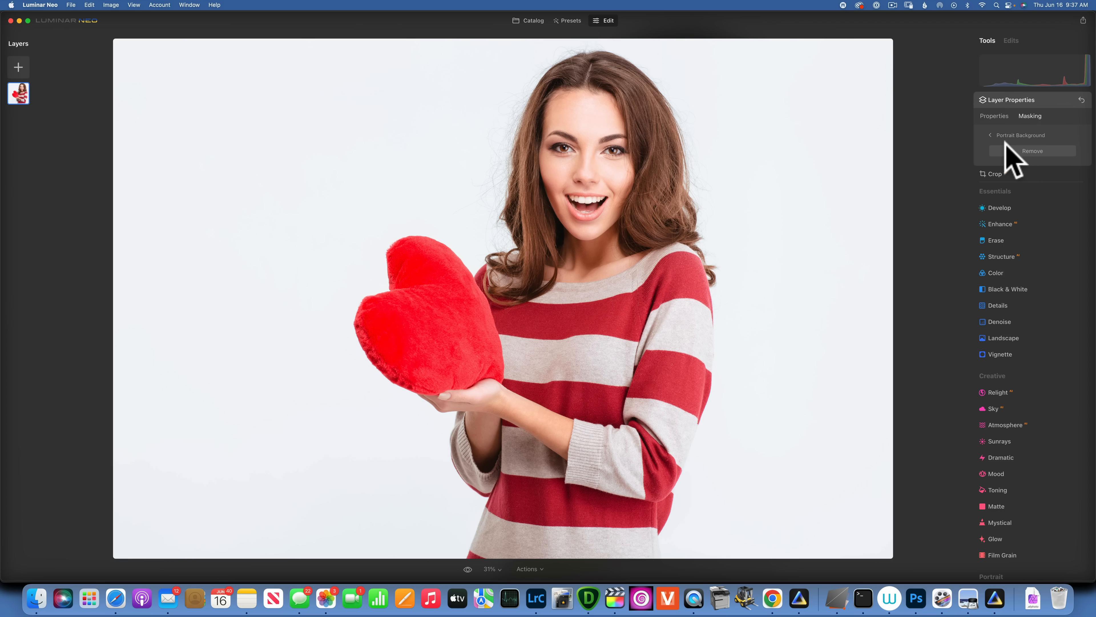
pyautogui.click(990, 135)
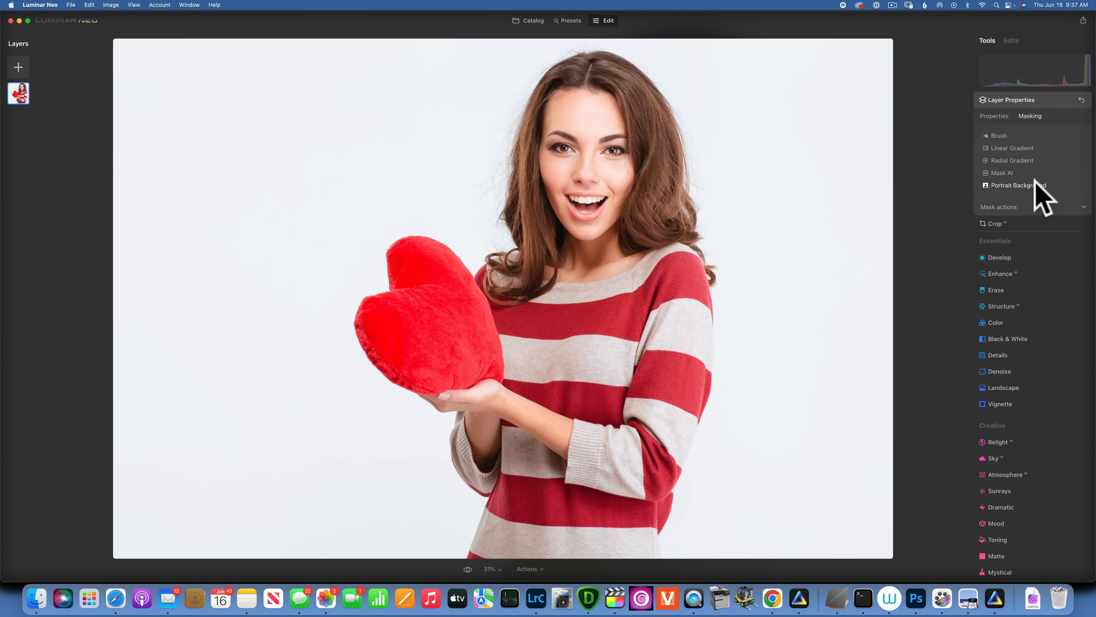
pyautogui.click(1033, 185)
pyautogui.click(1035, 150)
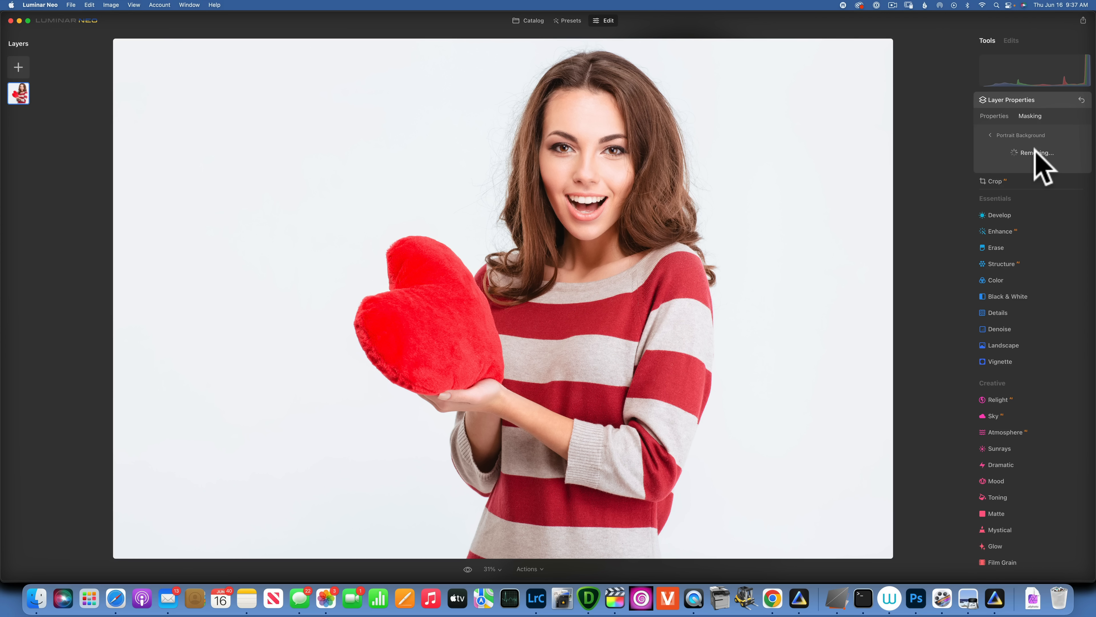
# - Add the bright white corridor image from My Images as a layer over the woman with the heart
pyautogui.click(18, 67)
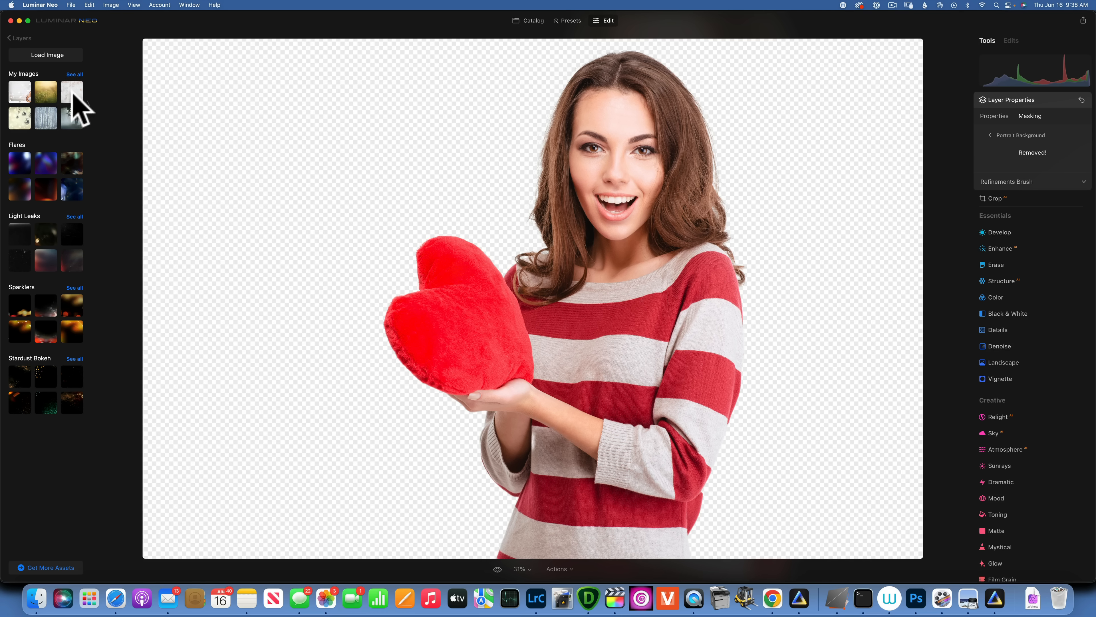
pyautogui.hscroll(2, 45, 90)
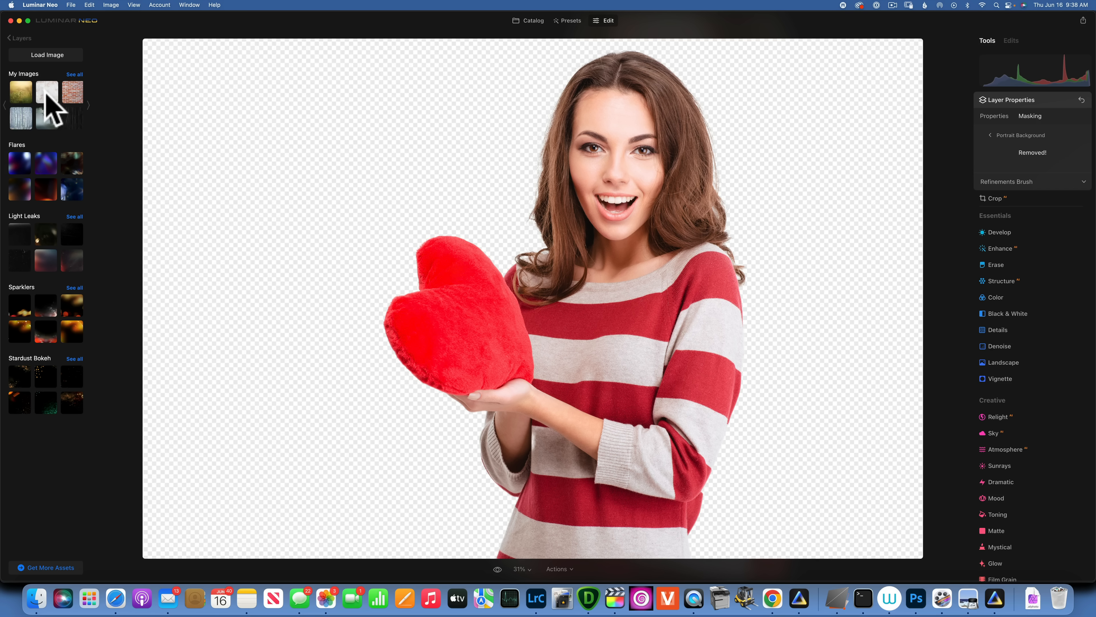
pyautogui.hscroll(1, 45, 89)
pyautogui.hscroll(4, 36, 86)
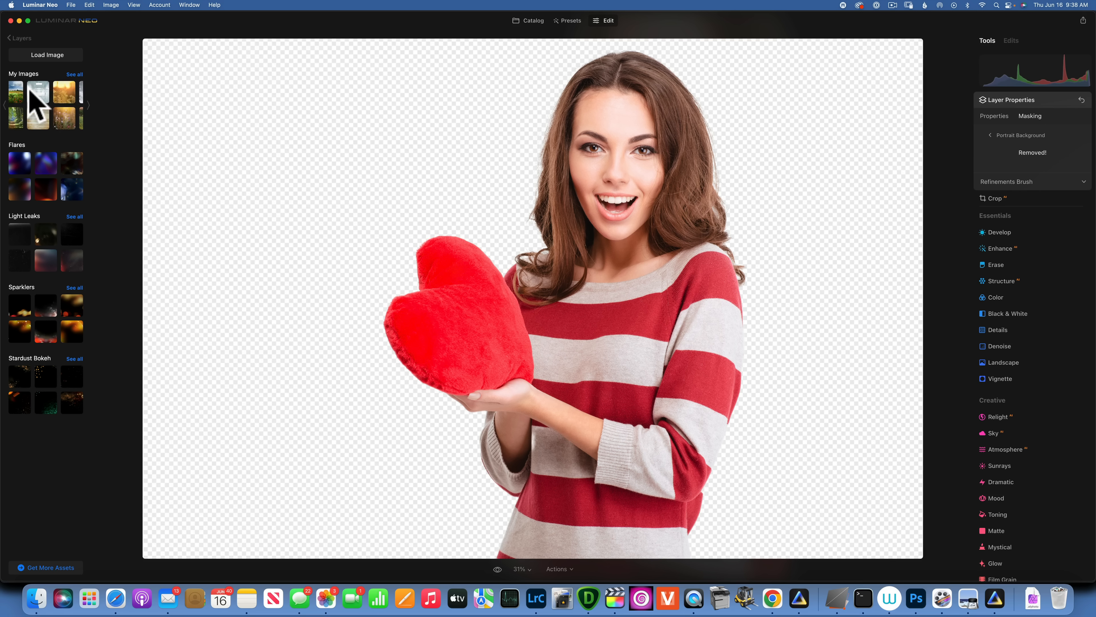
pyautogui.click(37, 92)
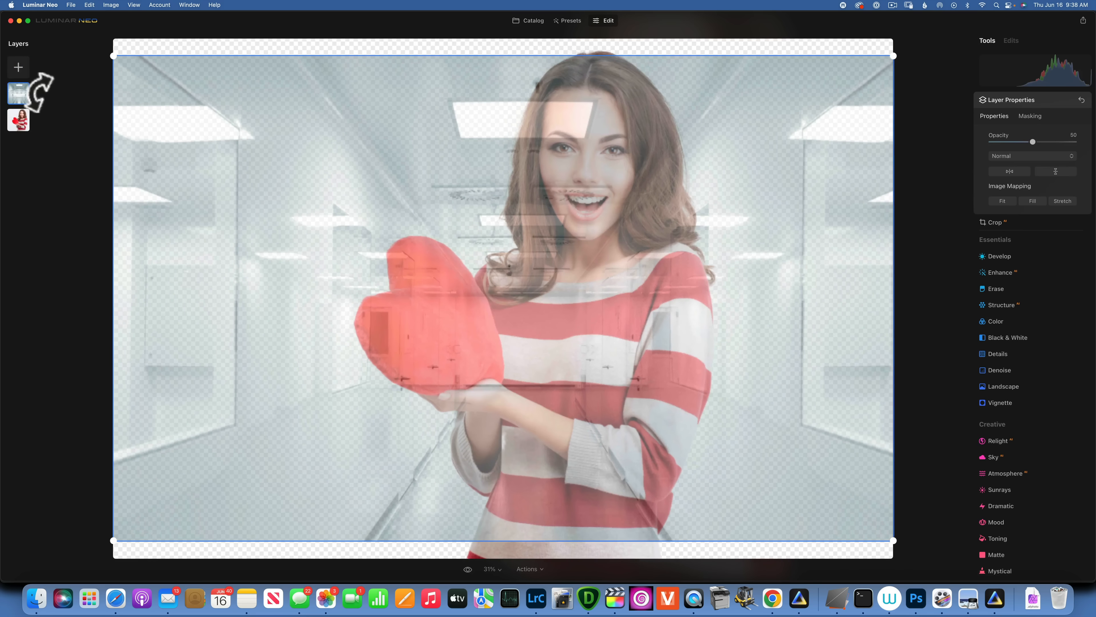
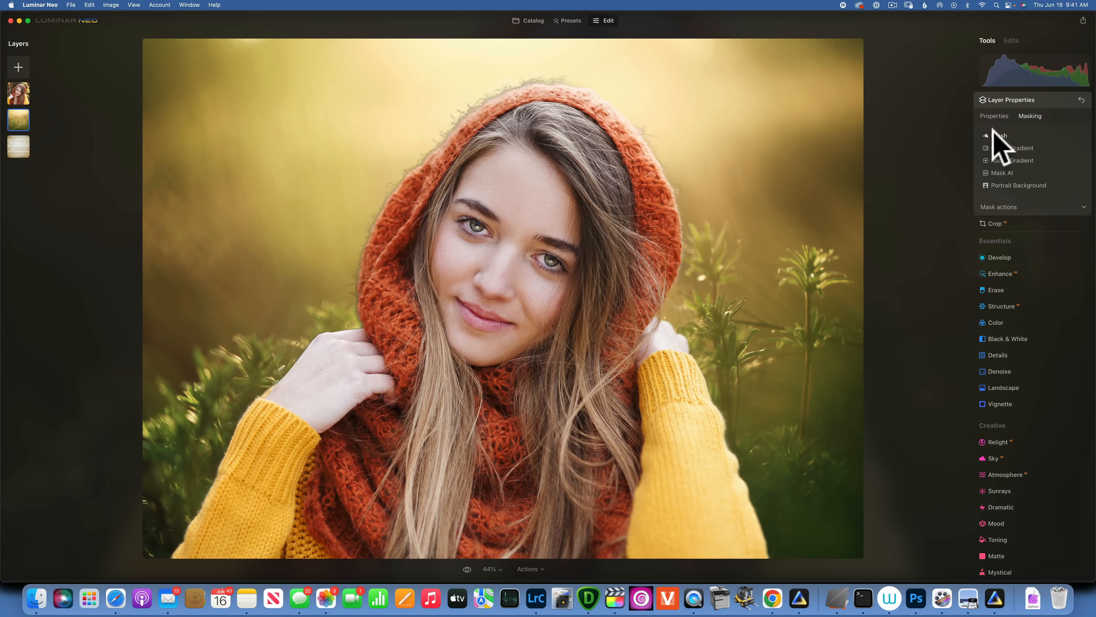
# - On the mask of the hooded woman's layer, erase the stray fringe along the hood's upper-left edge with a size 72 brush
pyautogui.click(997, 135)
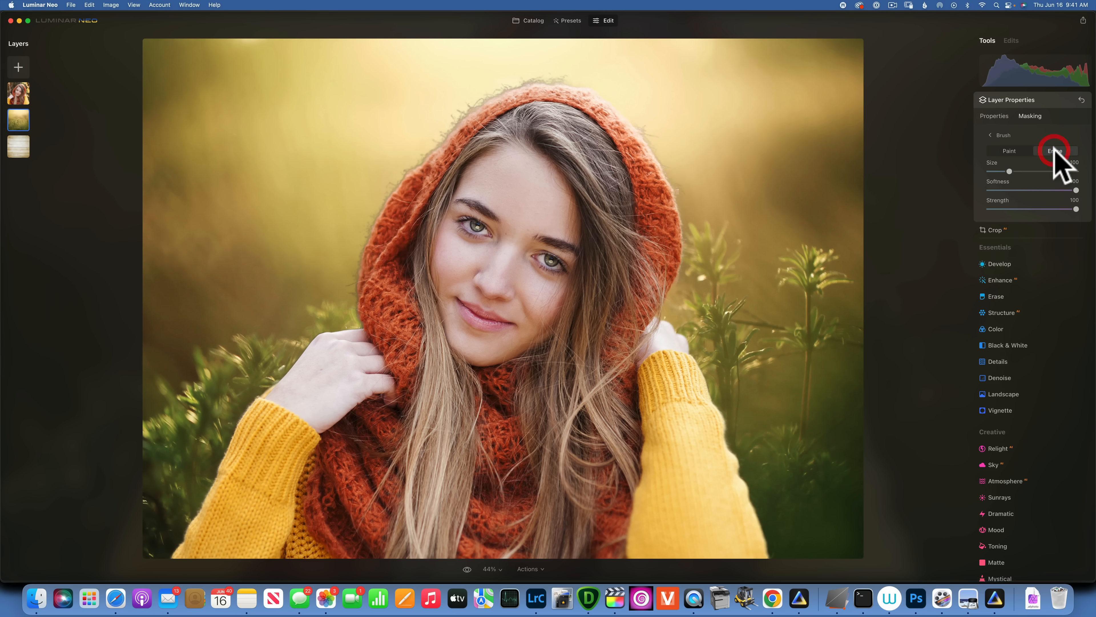
pyautogui.click(16, 93)
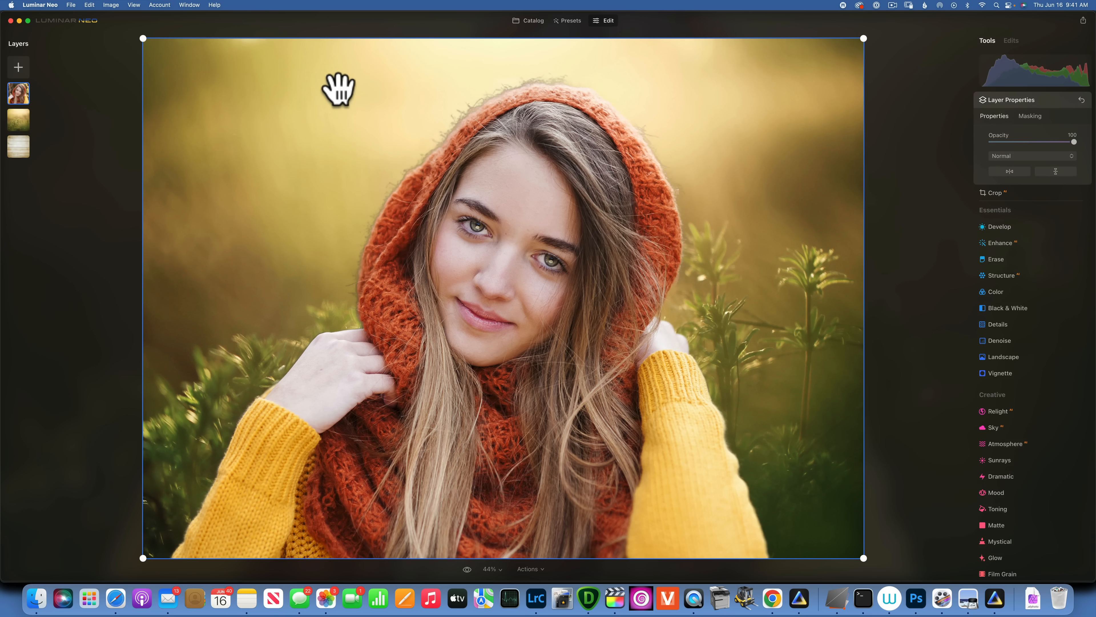
pyautogui.press('super')
pyautogui.press('super+equal')
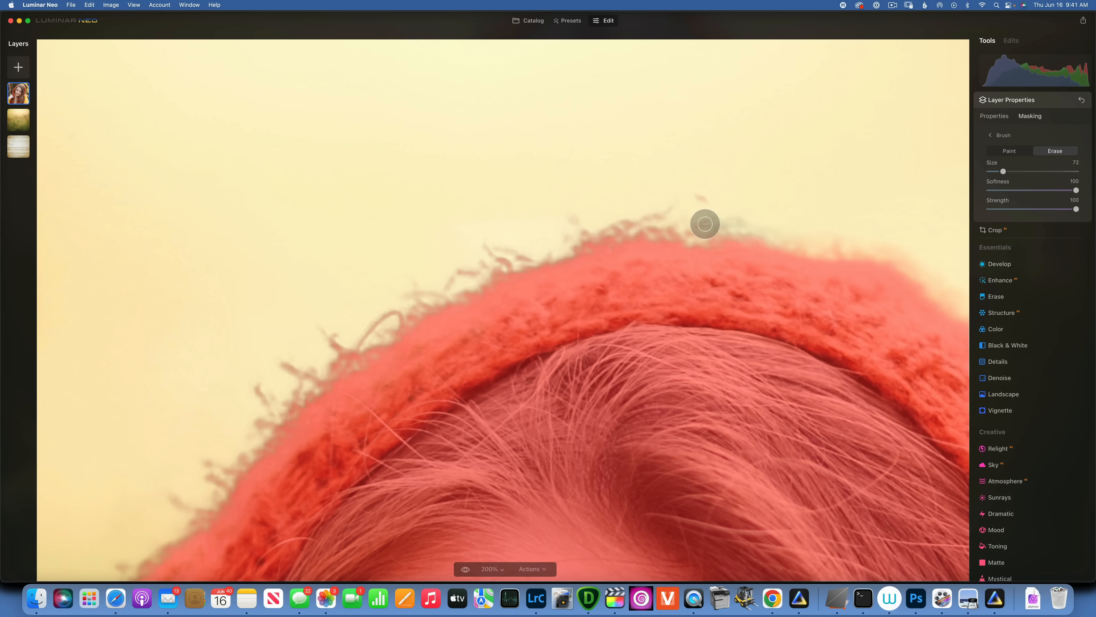
pyautogui.moveTo(702, 222)
pyautogui.mouseDown()
pyautogui.moveTo(689, 196)
pyautogui.moveTo(573, 225)
pyautogui.moveTo(754, 219)
pyautogui.moveTo(914, 258)
pyautogui.moveTo(895, 241)
pyautogui.moveTo(734, 212)
pyautogui.moveTo(571, 219)
pyautogui.moveTo(405, 308)
pyautogui.moveTo(470, 268)
pyautogui.moveTo(416, 298)
pyautogui.moveTo(204, 432)
pyautogui.mouseUp()
# - Enlarge the Erase brush to size 144 and clean the remaining fringe from the top and upper-left edge of the orange hood
pyautogui.press(']')
pyautogui.press(']')
pyautogui.press(']')
pyautogui.press(']')
pyautogui.press(']')
pyautogui.press(']')
pyautogui.press(']')
pyautogui.moveTo(949, 294); pyautogui.dragTo(574, 220)
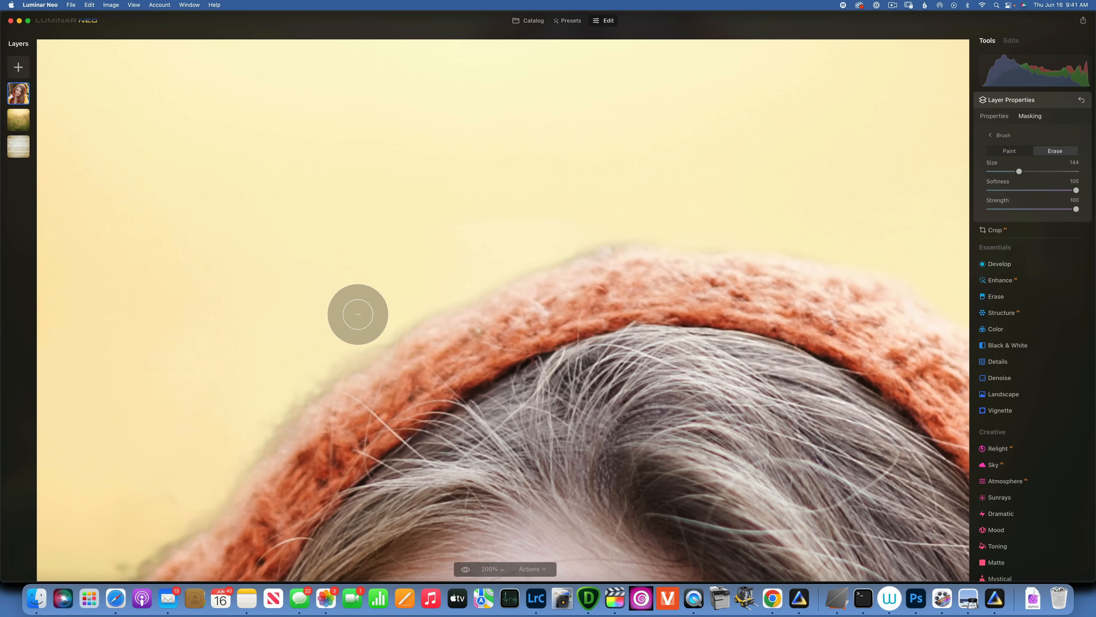
pyautogui.moveTo(357, 315); pyautogui.dragTo(210, 457)
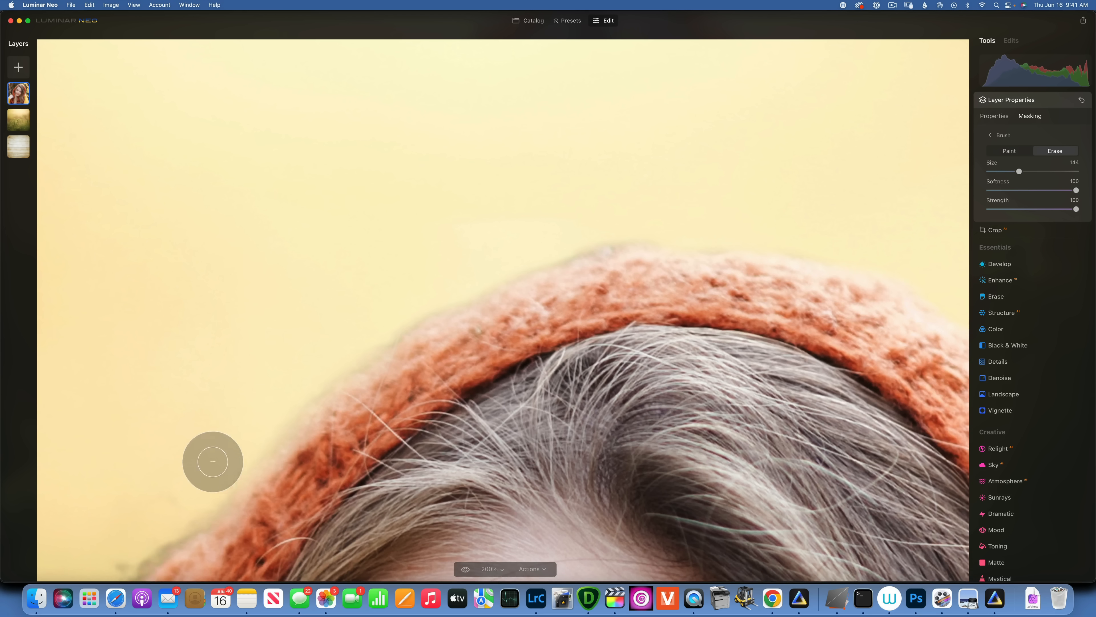
# - Erase the stray wool fringe farther down the hood's left edge and along its upper-right edge
pyautogui.moveTo(321, 362); pyautogui.dragTo(619, 122)
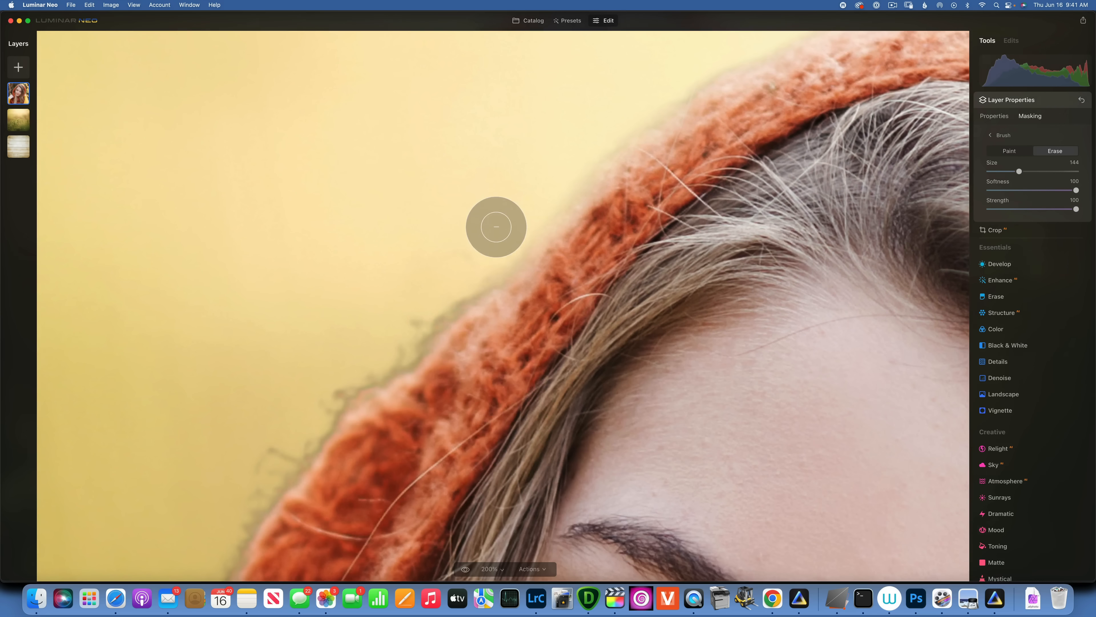
pyautogui.moveTo(494, 227)
pyautogui.mouseDown()
pyautogui.moveTo(498, 247)
pyautogui.moveTo(396, 340)
pyautogui.moveTo(317, 402)
pyautogui.moveTo(299, 399)
pyautogui.moveTo(308, 416)
pyautogui.moveTo(206, 527)
pyautogui.moveTo(206, 558)
pyautogui.moveTo(297, 404)
pyautogui.mouseUp()
pyautogui.moveTo(465, 313); pyautogui.dragTo(98, 480)
pyautogui.moveTo(872, 302)
pyautogui.mouseDown()
pyautogui.moveTo(670, 176)
pyautogui.moveTo(617, 98)
pyautogui.mouseUp()
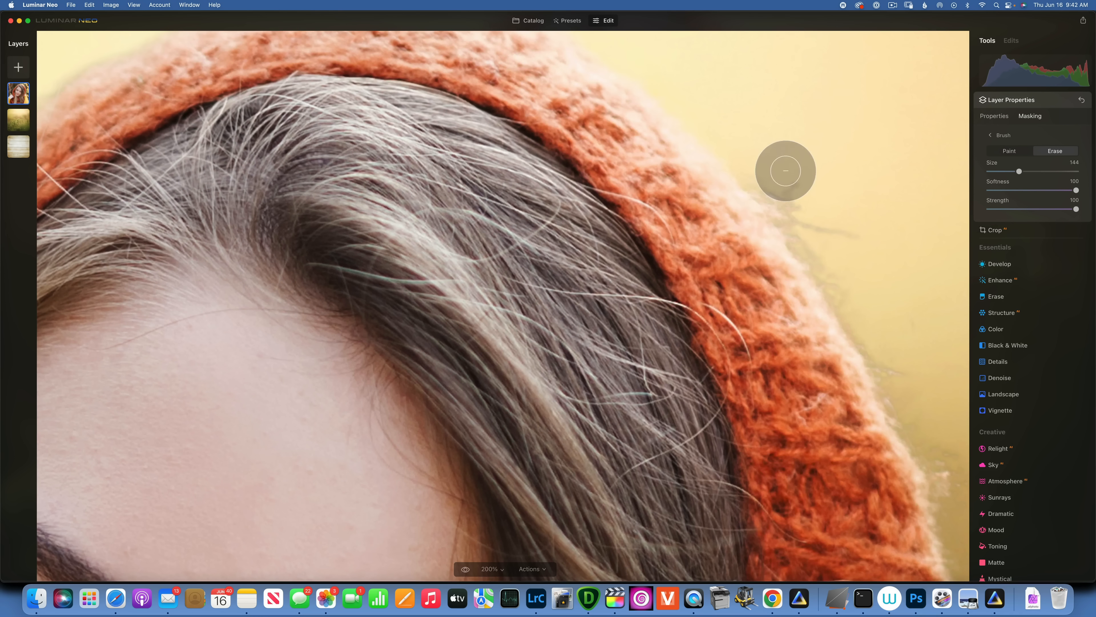
pyautogui.moveTo(782, 172); pyautogui.dragTo(942, 449)
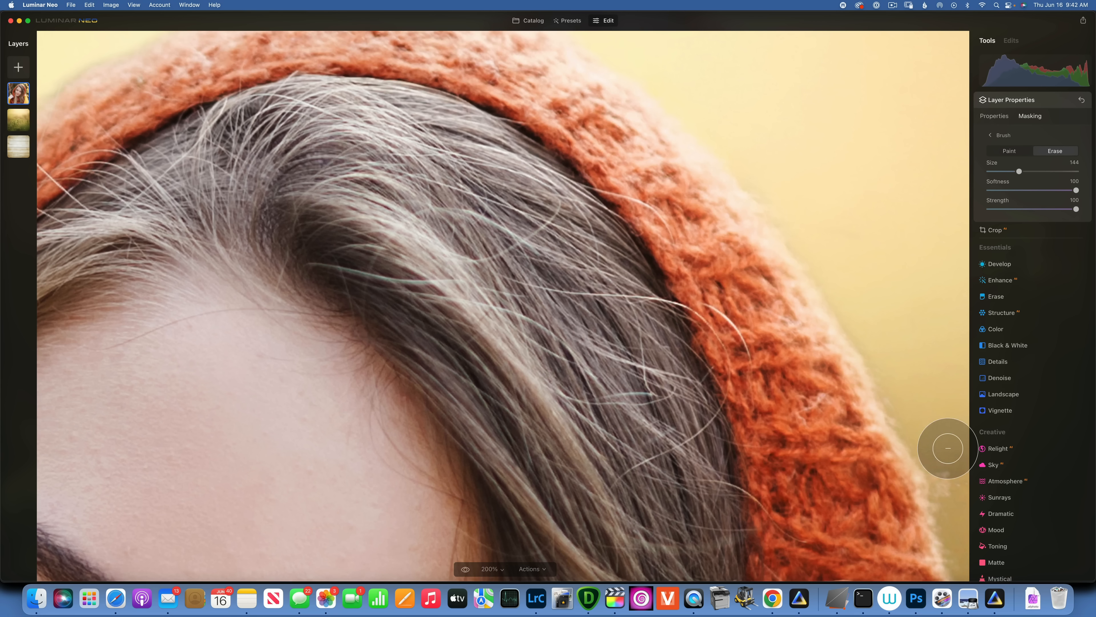
# - Add the solid orange image from My Images as a new layer over the hooded woman
pyautogui.press('super+0')
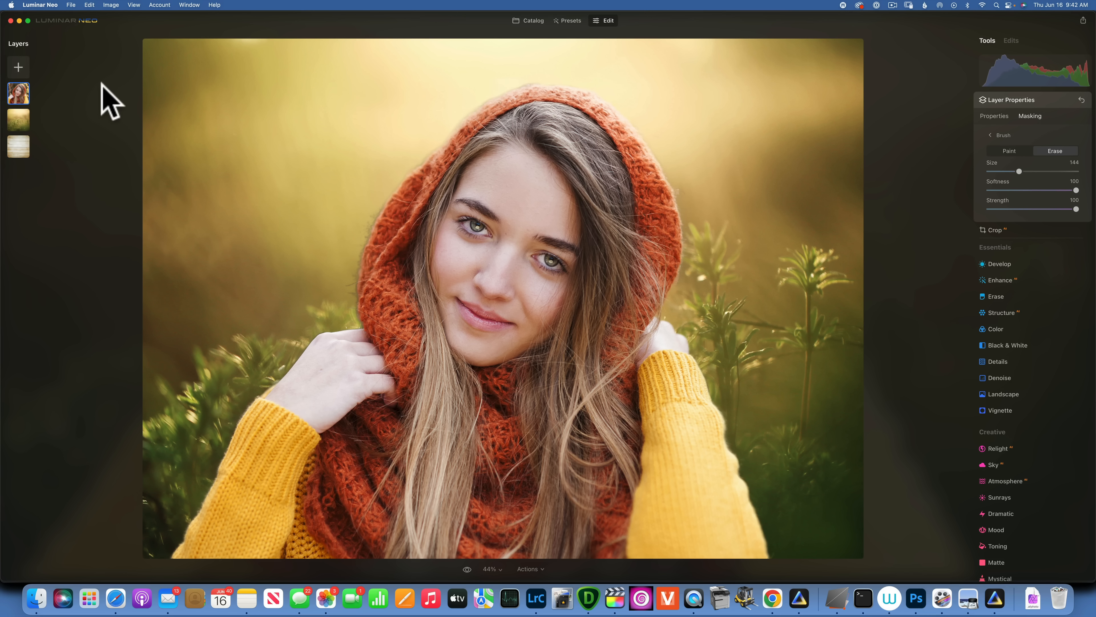
pyautogui.click(18, 65)
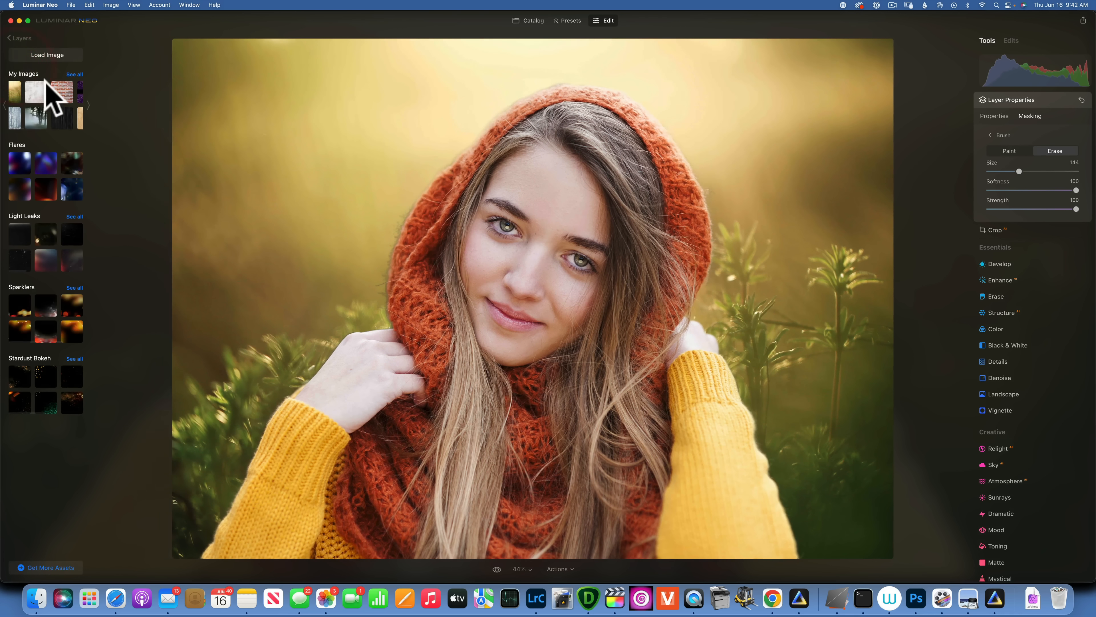
pyautogui.hscroll(-2, 45, 115)
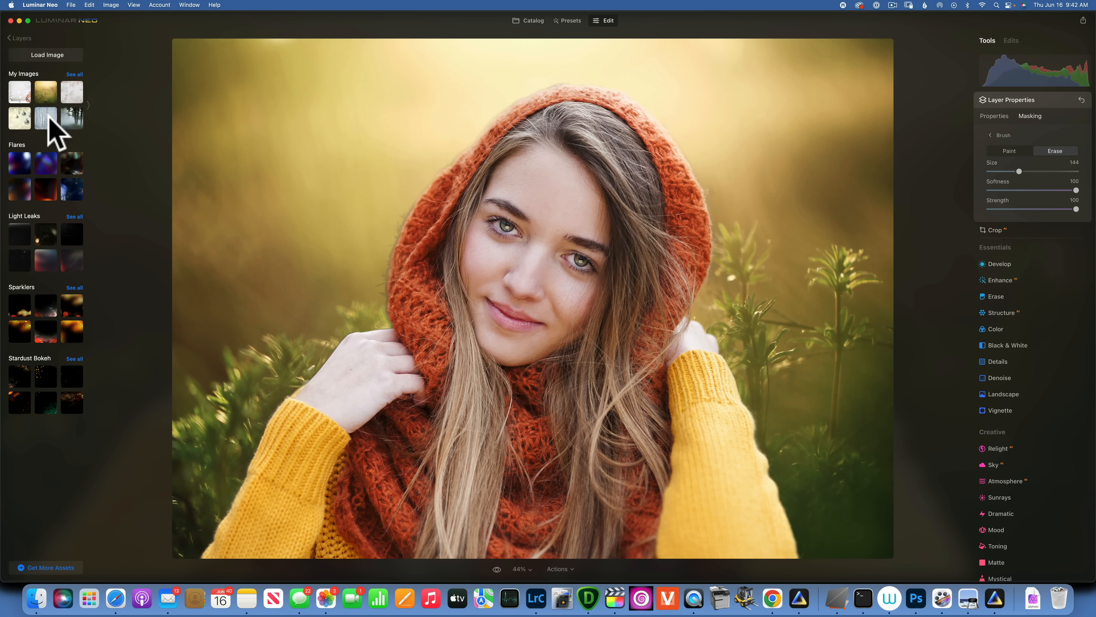
pyautogui.hscroll(5, 48, 115)
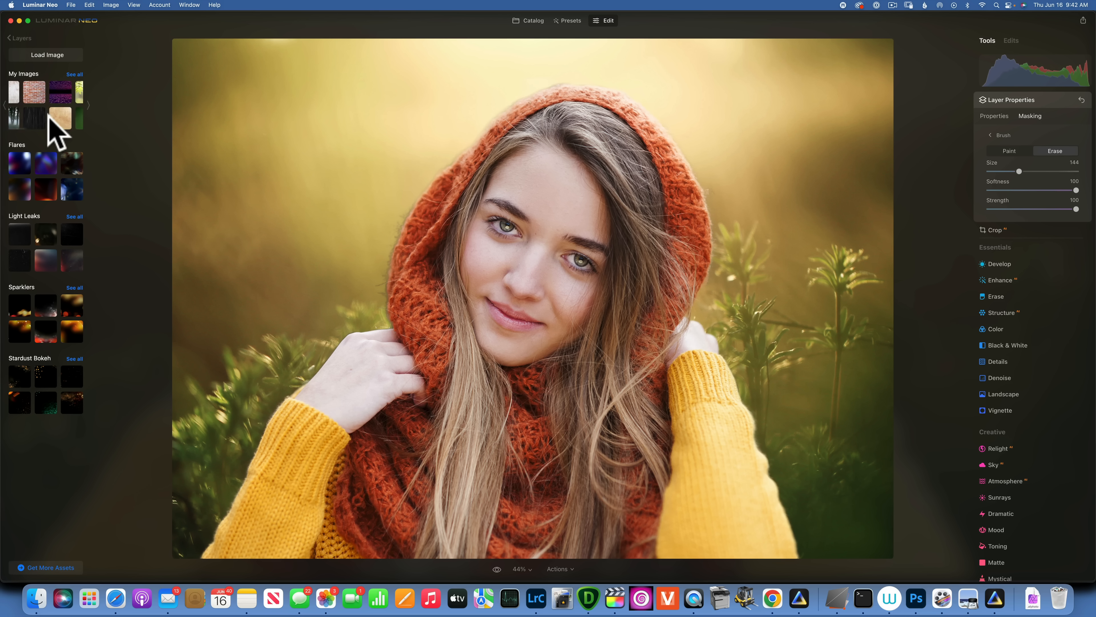
pyautogui.hscroll(8, 48, 115)
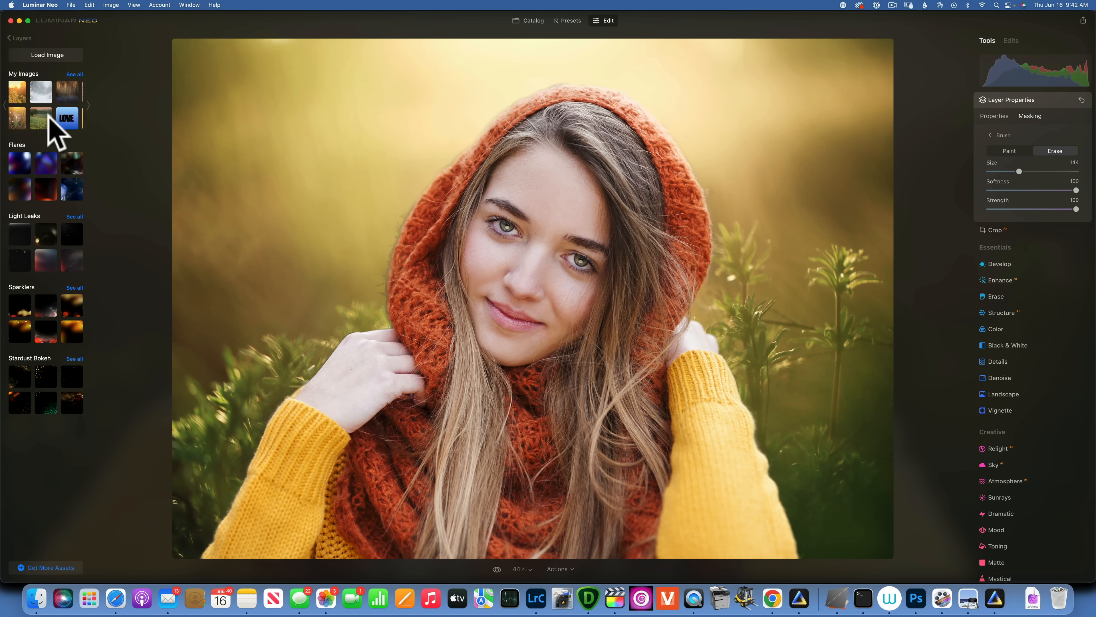
pyautogui.hscroll(8, 48, 116)
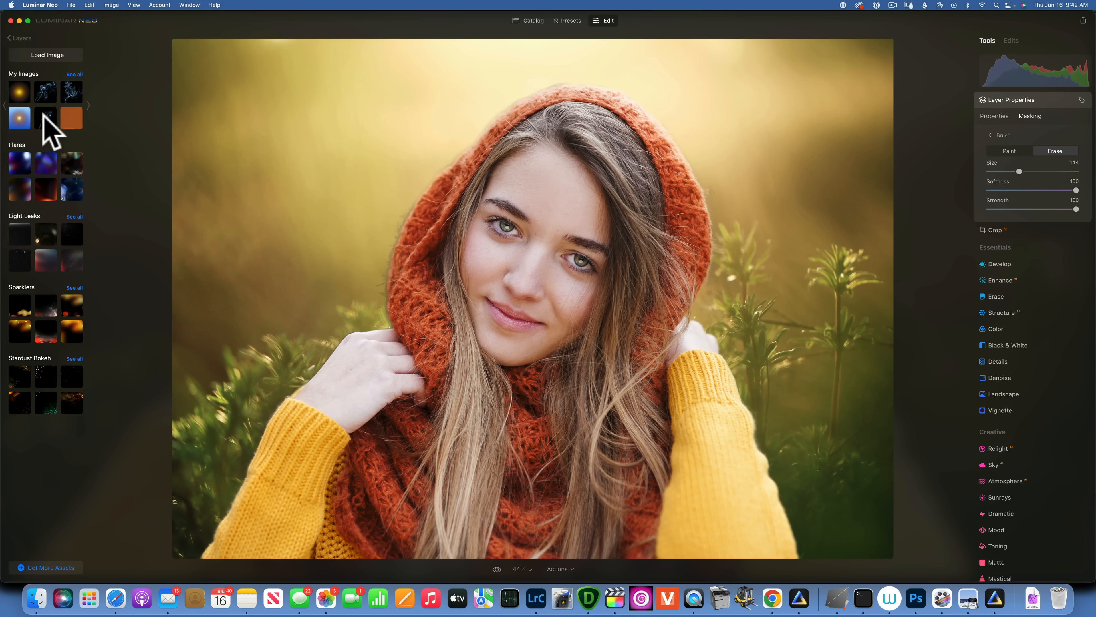
pyautogui.click(61, 119)
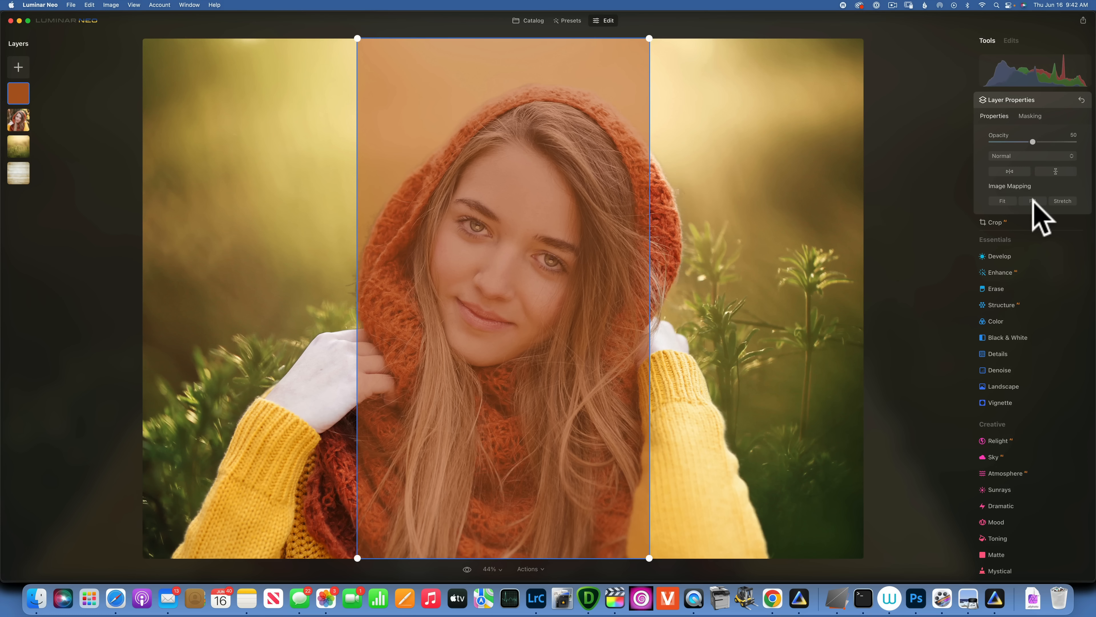
# - Scale the orange layer to fill the canvas at 100 opacity and move it beneath the hooded woman's layer
pyautogui.click(1049, 201)
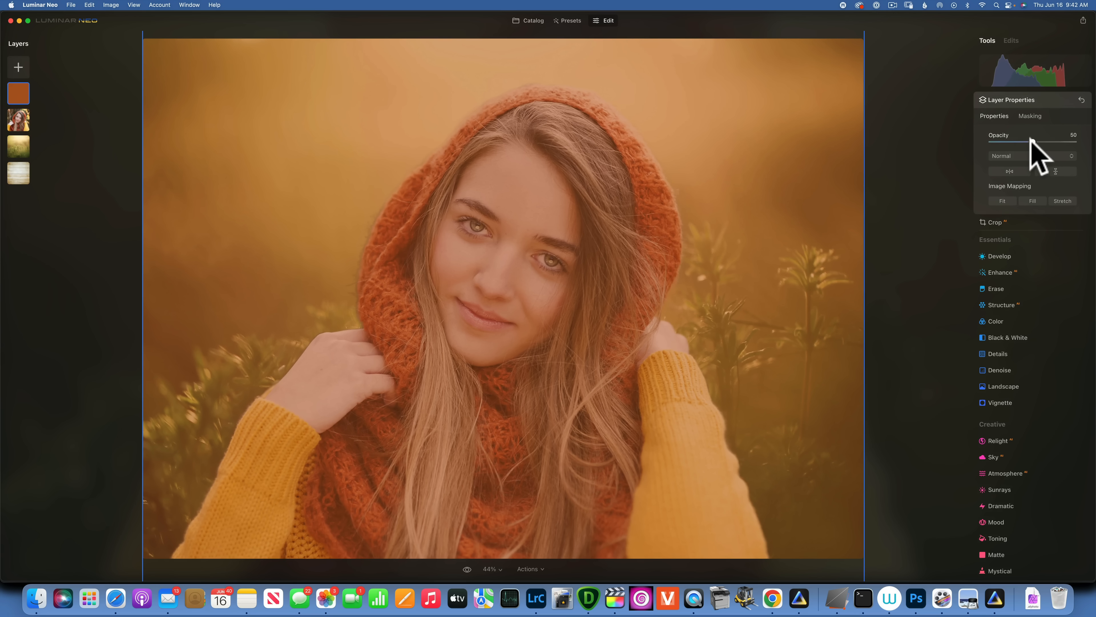
pyautogui.moveTo(1032, 142); pyautogui.dragTo(1081, 143)
pyautogui.moveTo(26, 100); pyautogui.dragTo(20, 126)
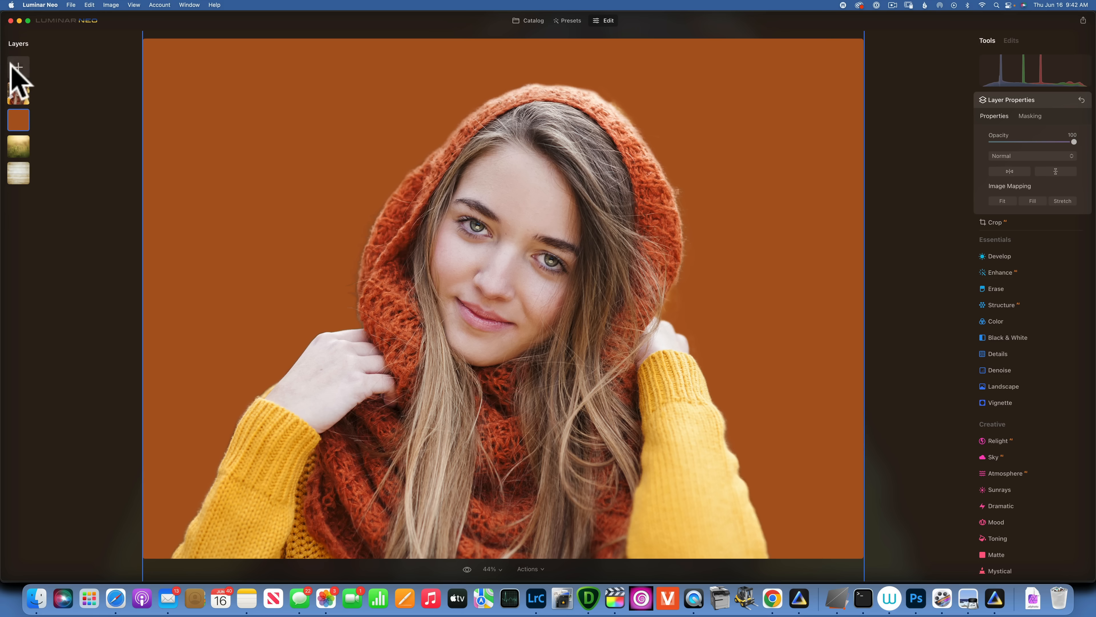
# - Add the wildflower meadow image from My Images as a canvas-filling layer at 100 opacity, directly beneath the hooded woman's layer
pyautogui.click(19, 67)
pyautogui.hscroll(10, 56, 106)
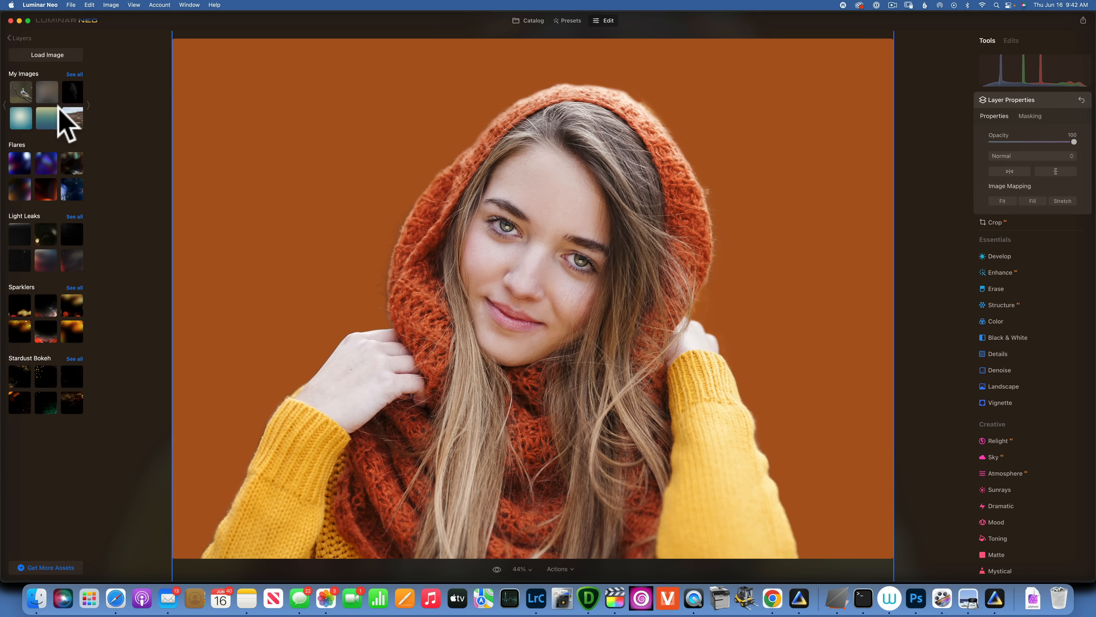
pyautogui.hscroll(5, 75, 108)
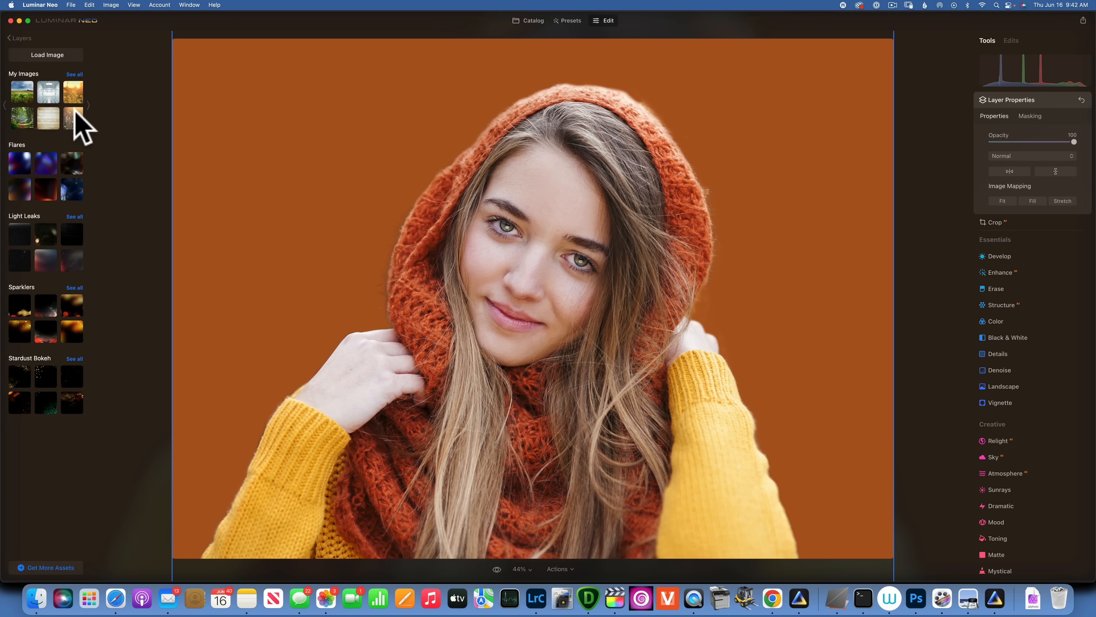
pyautogui.click(37, 116)
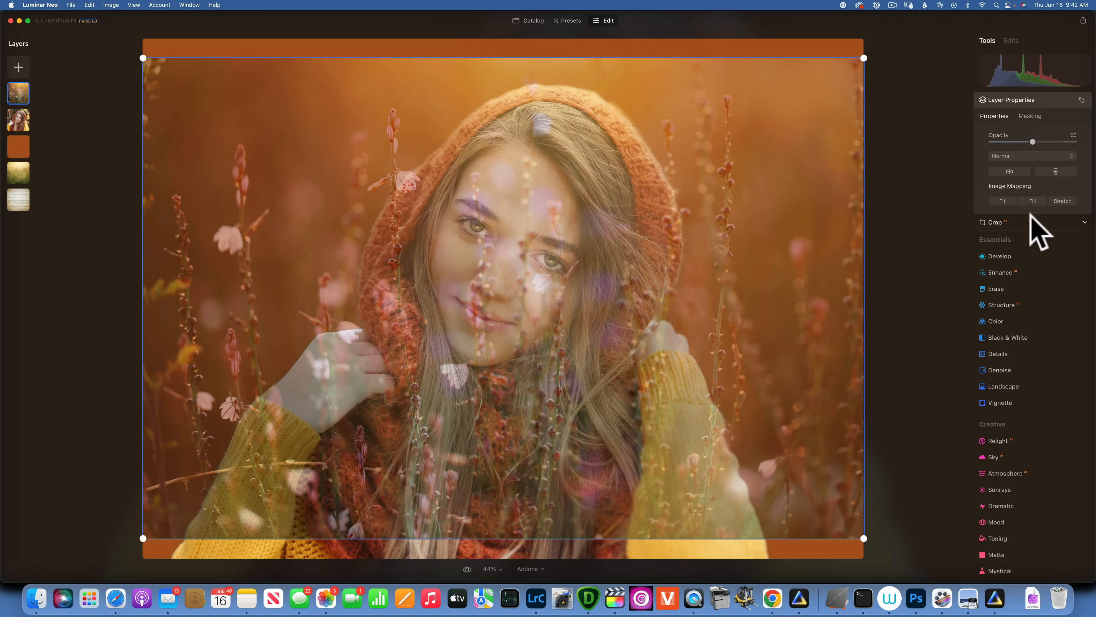
pyautogui.click(1032, 200)
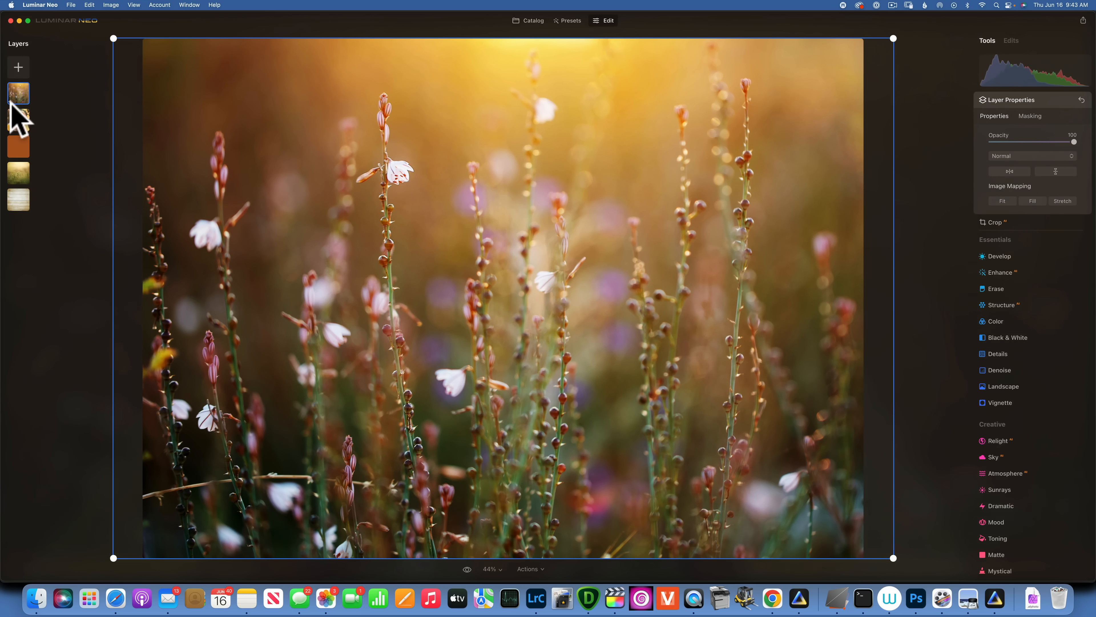
pyautogui.moveTo(11, 104); pyautogui.dragTo(17, 123)
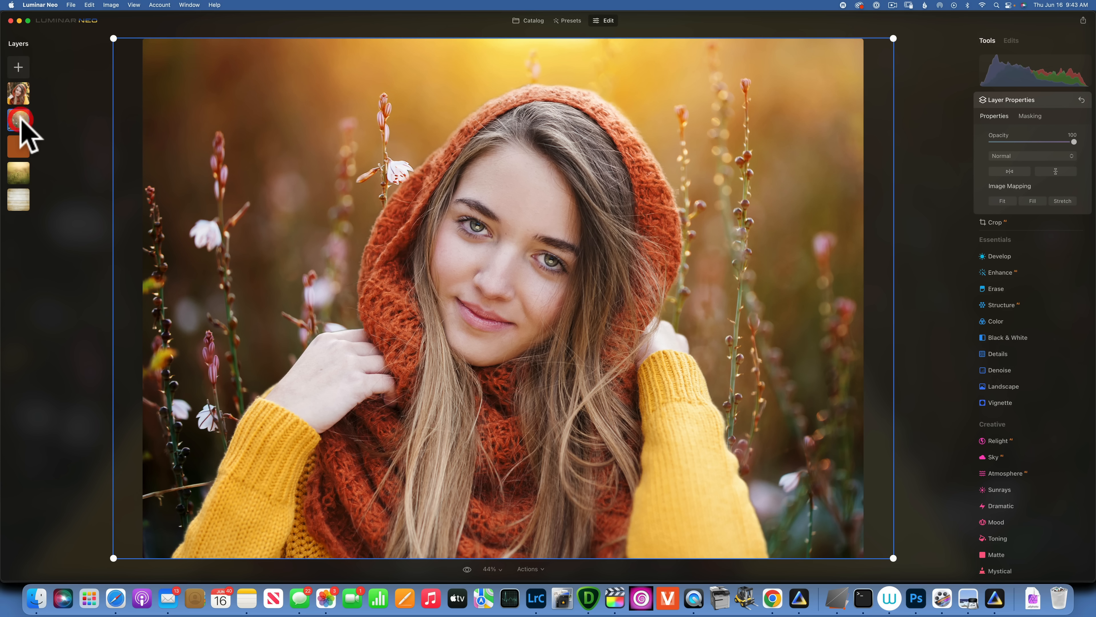
# - Try the Soft Light, Overlay and Screen blend modes on the wildflower layer and settle on Soft Light
pyautogui.click(1042, 156)
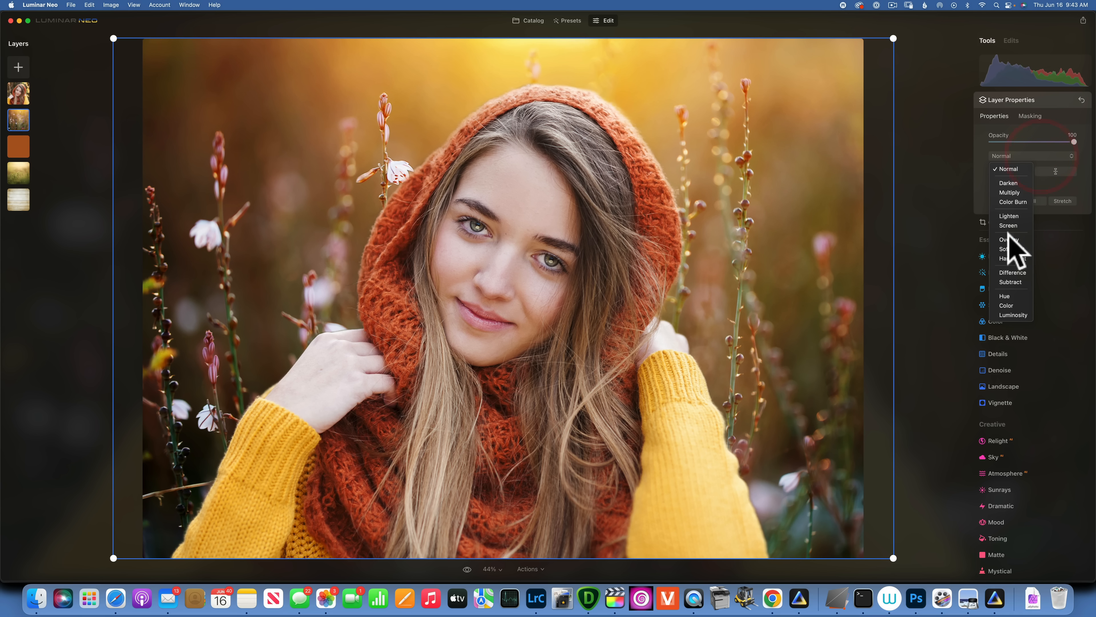
pyautogui.click(1017, 248)
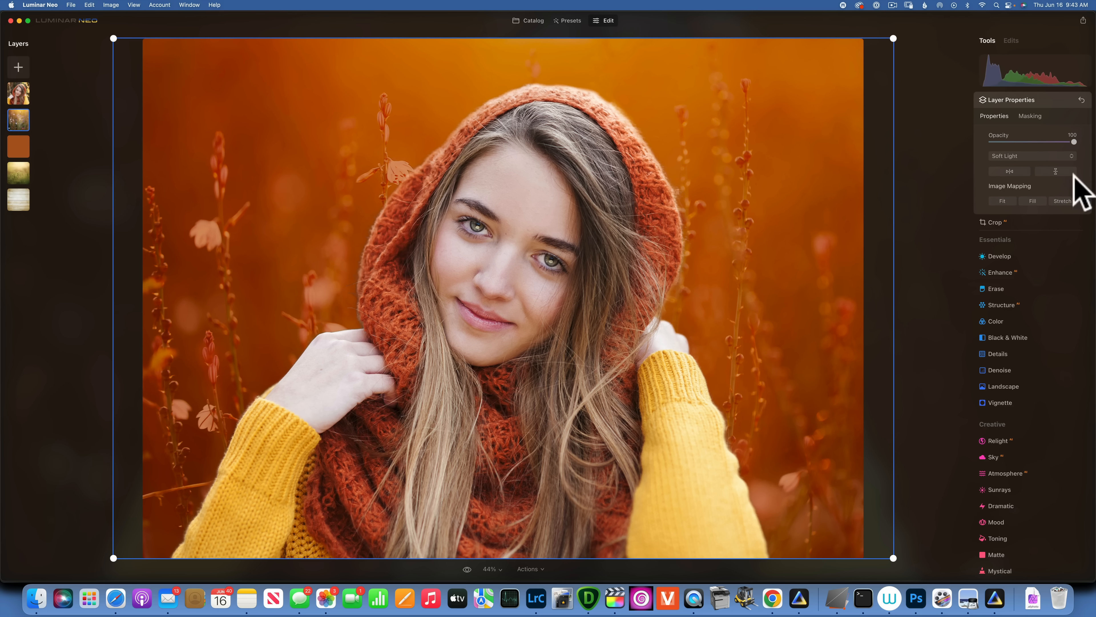
pyautogui.click(1045, 156)
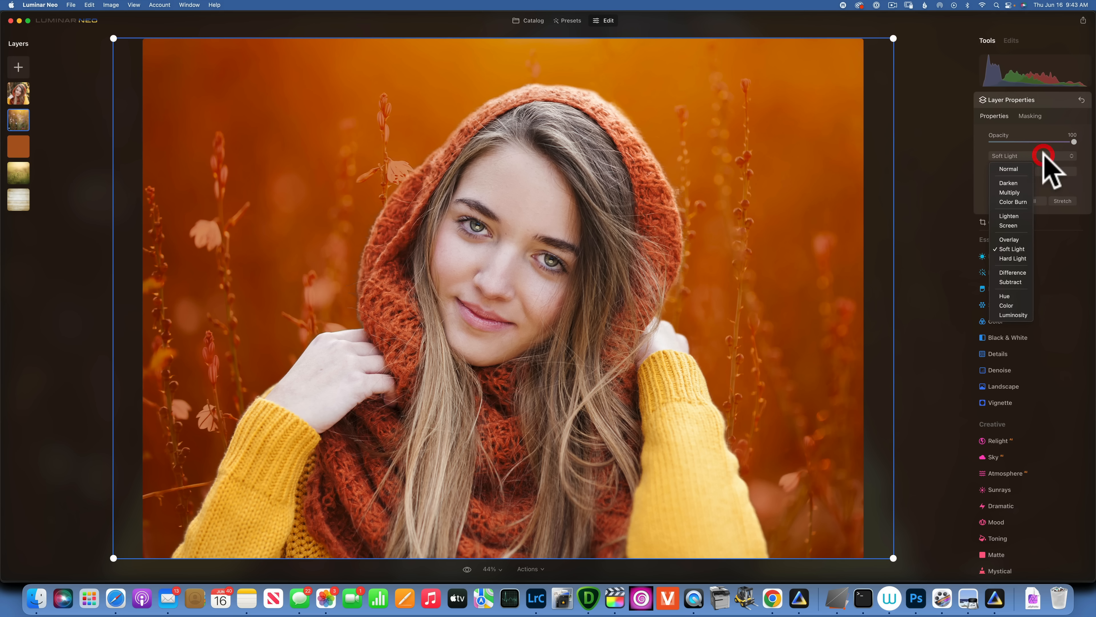
pyautogui.click(1017, 238)
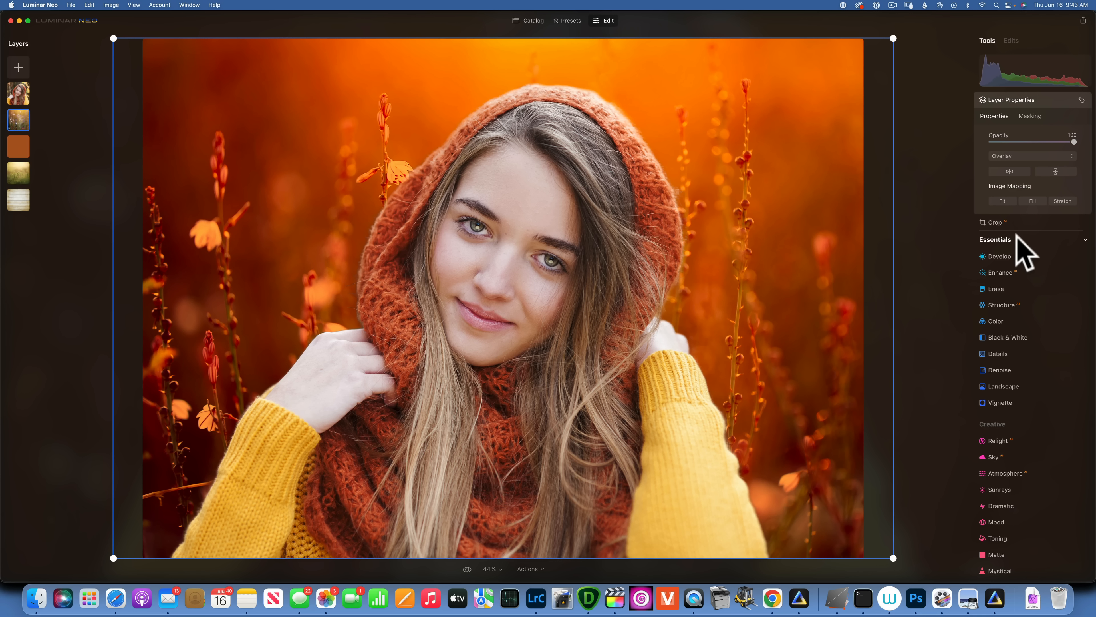
pyautogui.click(1018, 157)
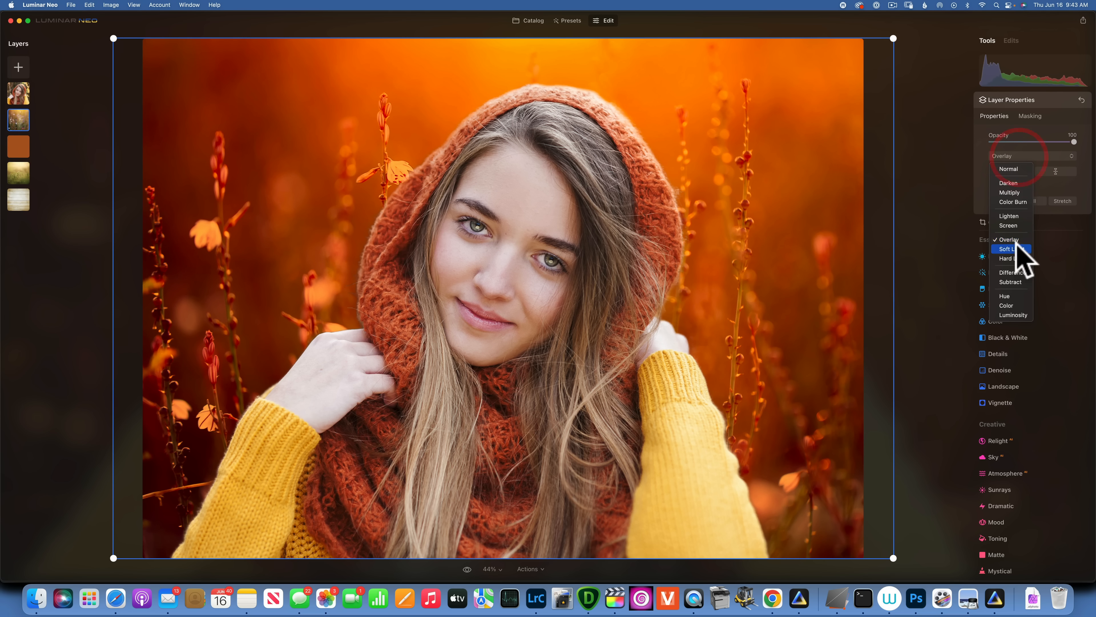
pyautogui.click(1011, 225)
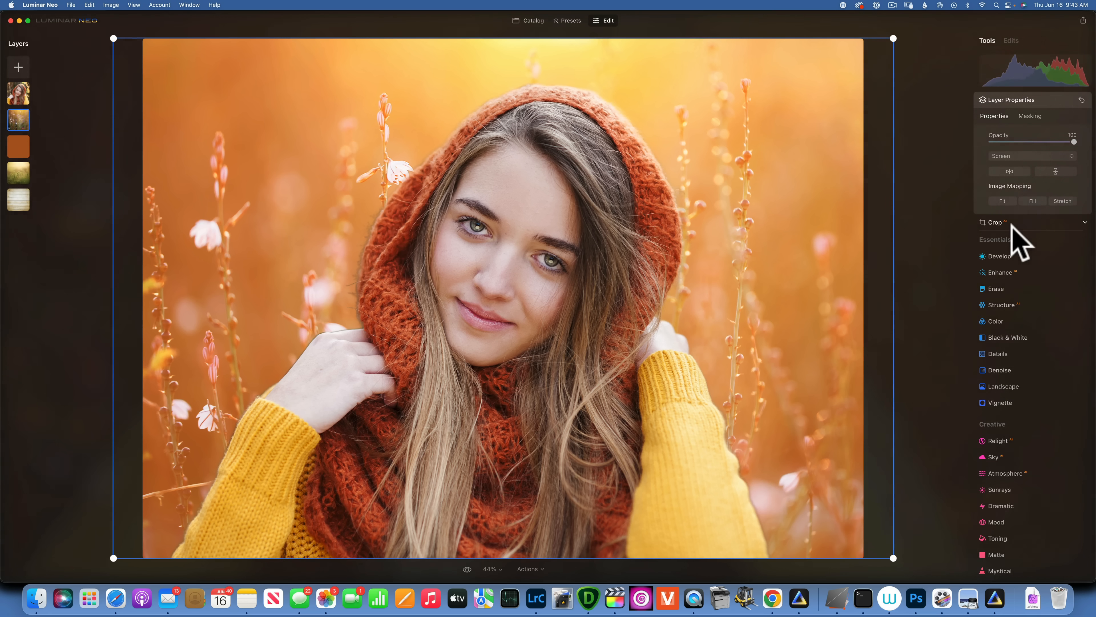
pyautogui.click(1017, 156)
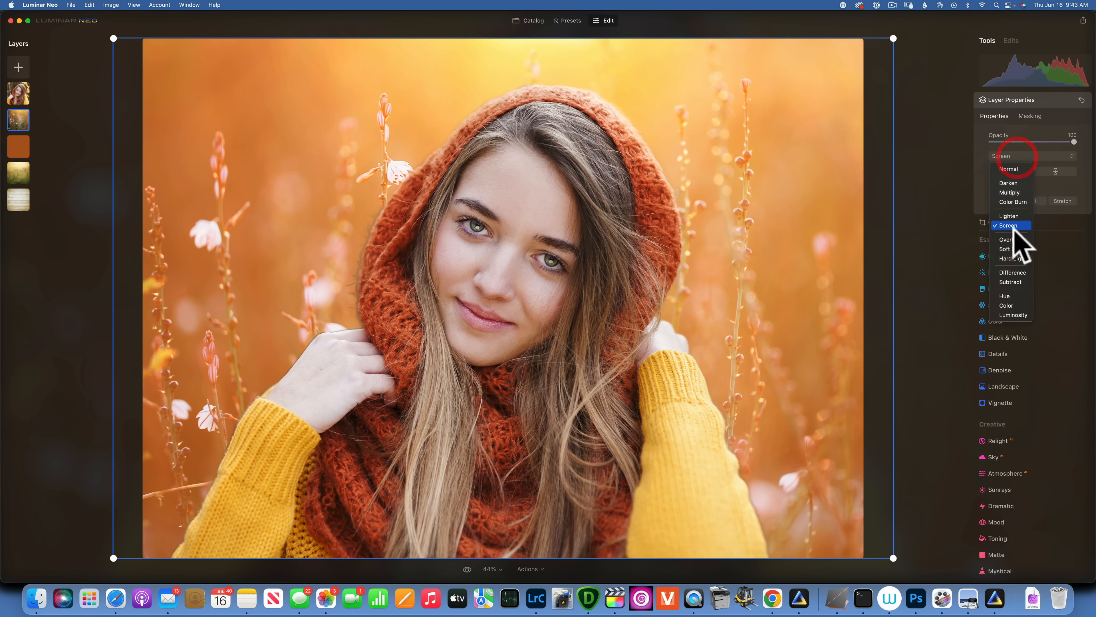
pyautogui.click(1012, 249)
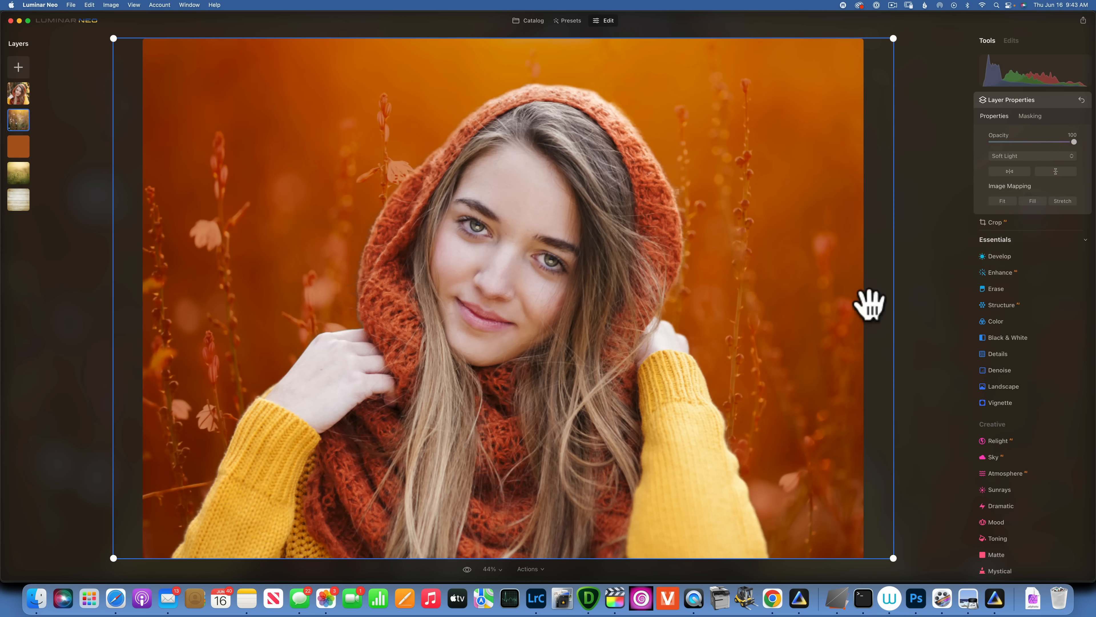
# - Reduce the solid orange layer's opacity to 68
pyautogui.click(18, 147)
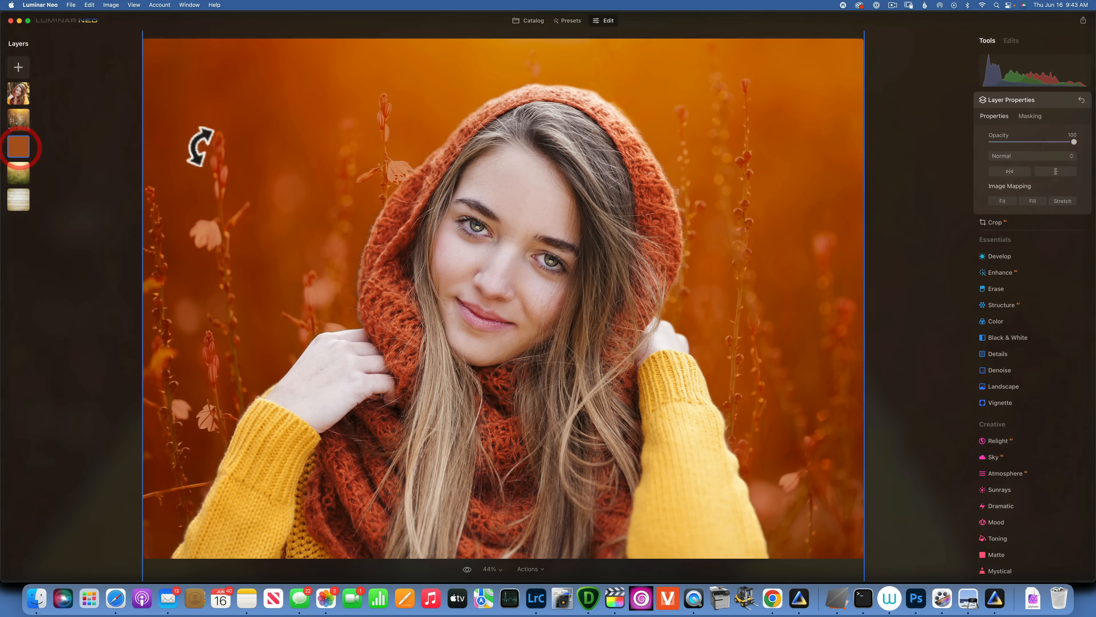
pyautogui.moveTo(1073, 142); pyautogui.dragTo(1046, 142)
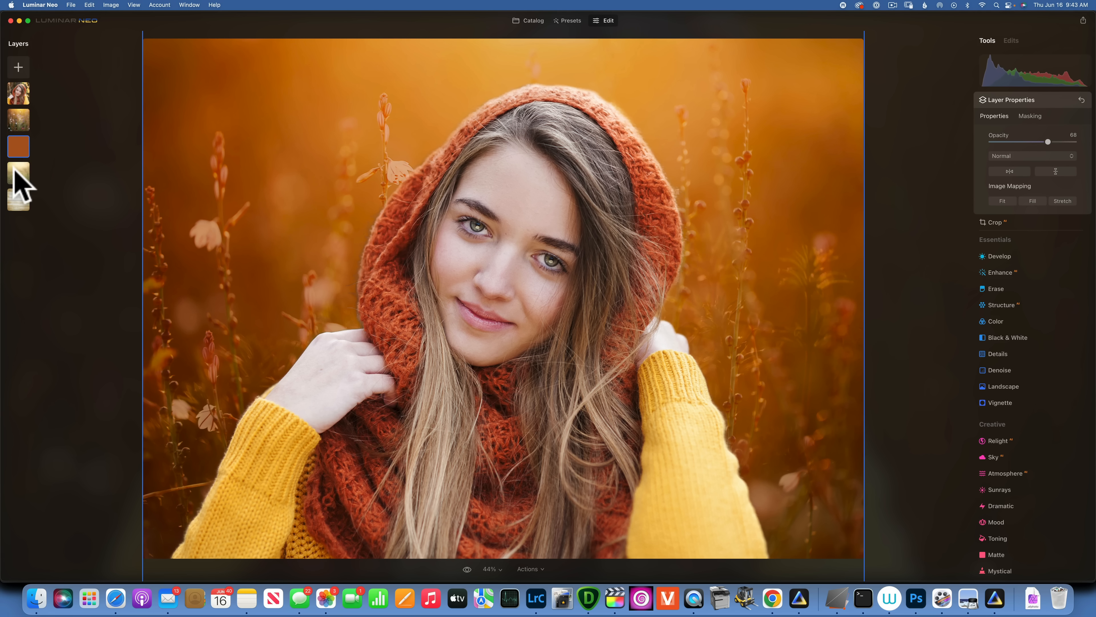
# - Add the red image with diagonal light streaks from My Images as a new layer
pyautogui.click(17, 66)
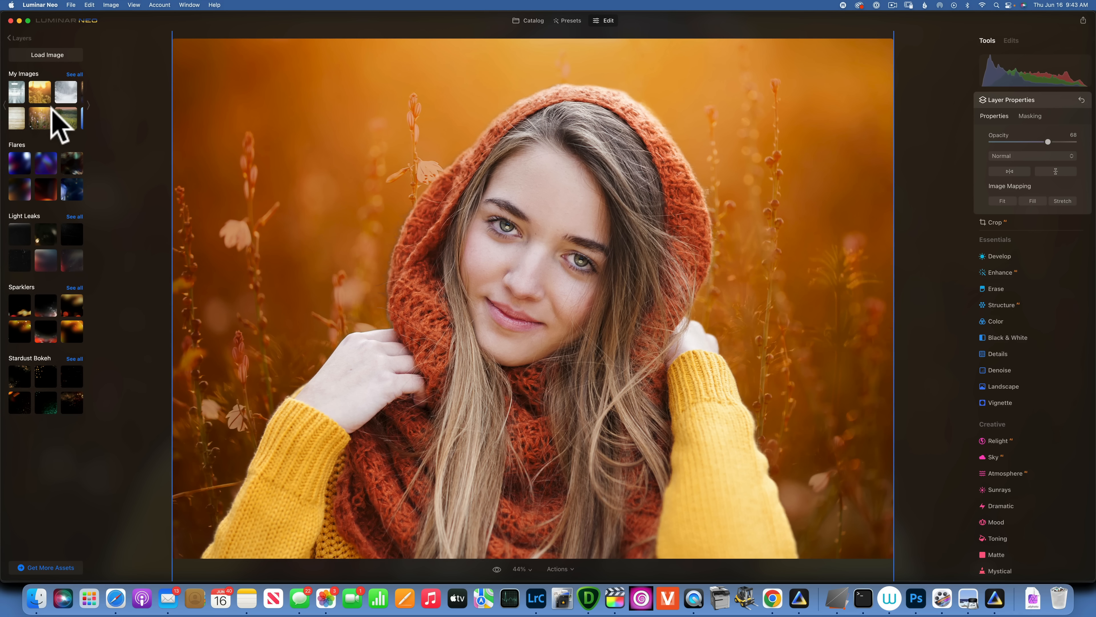
pyautogui.hscroll(10, 51, 105)
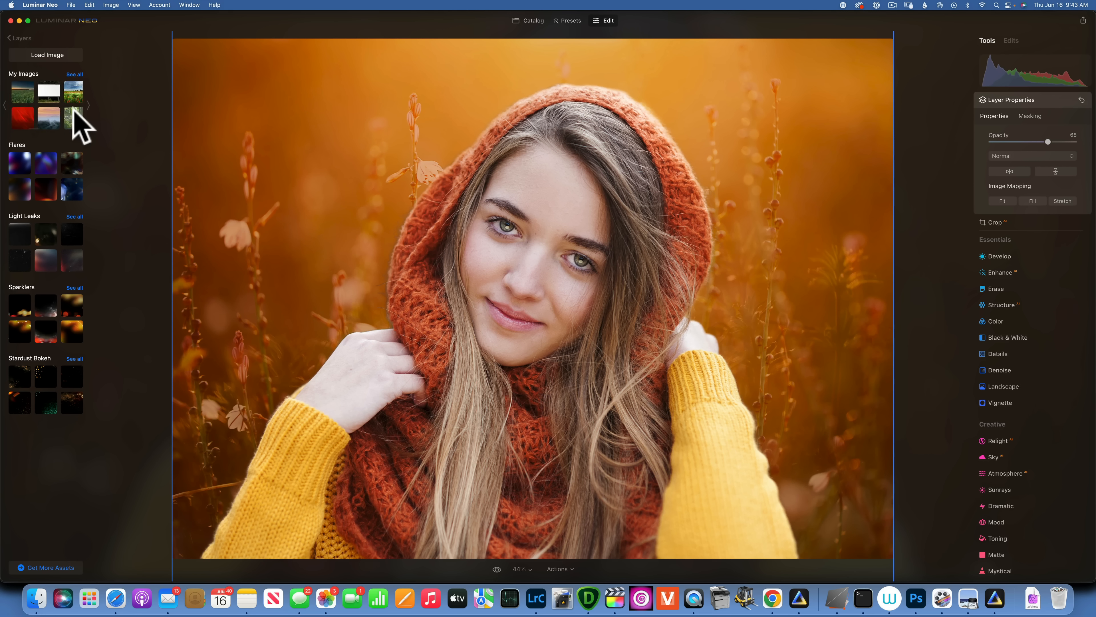
pyautogui.hscroll(10, 82, 126)
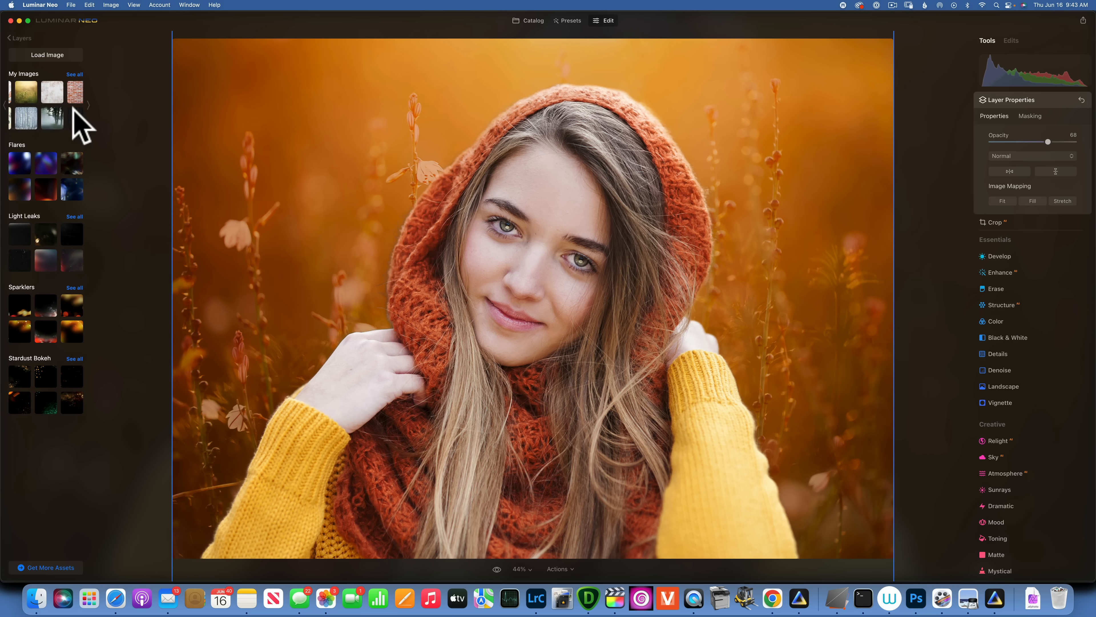
pyautogui.hscroll(10, 82, 127)
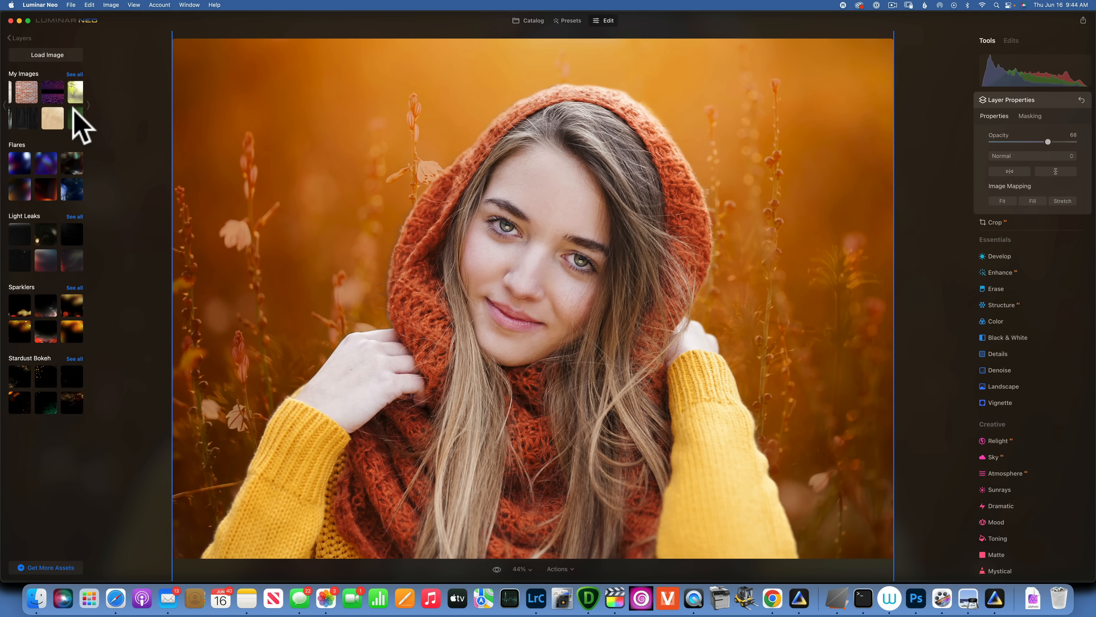
pyautogui.hscroll(8, 82, 127)
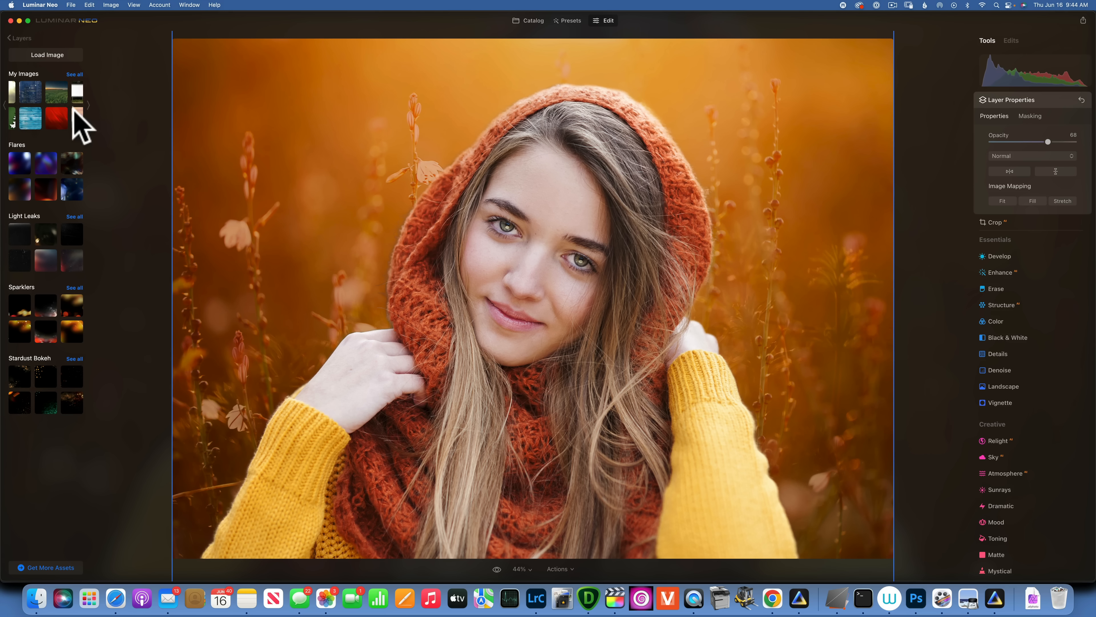
pyautogui.click(59, 120)
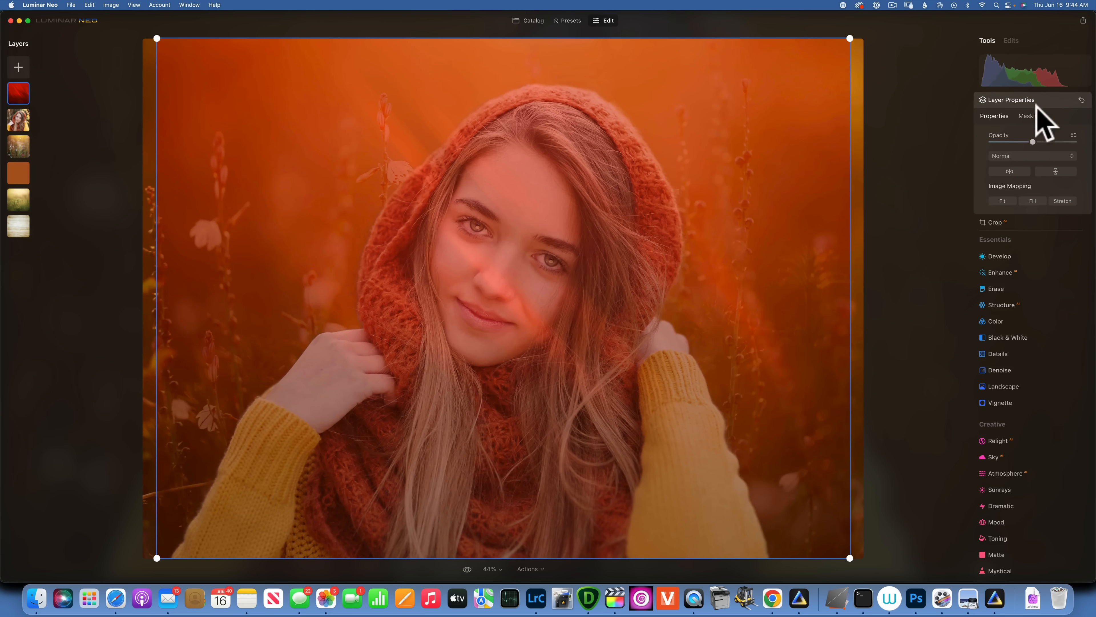
# - Make the red layer fill the canvas at 100 opacity and place it between the woman and the wildflowers
pyautogui.click(1032, 200)
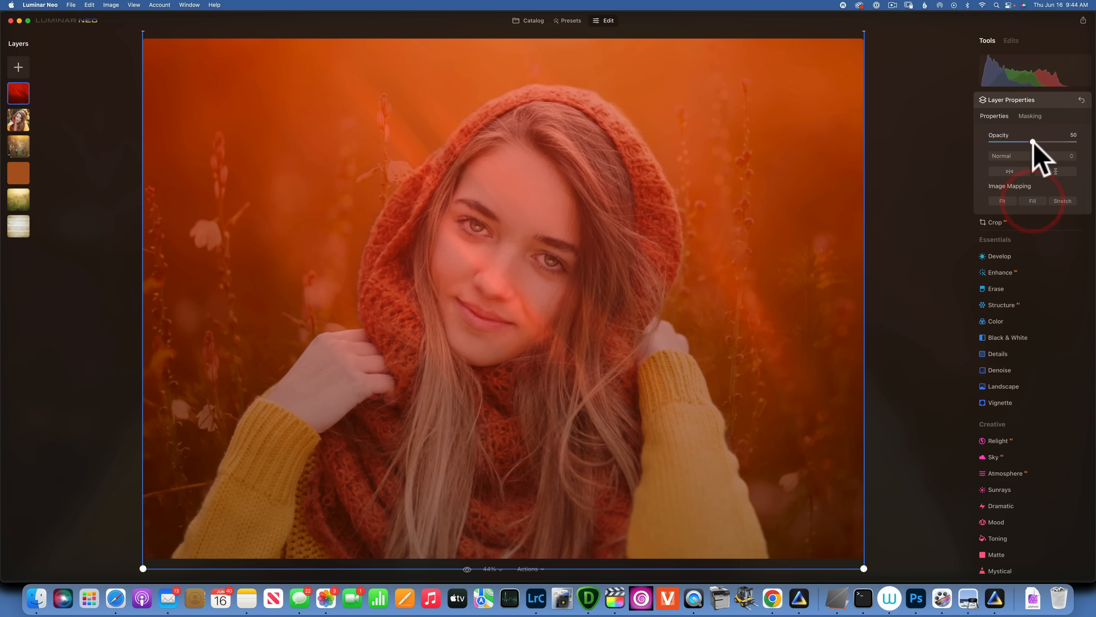
pyautogui.moveTo(1032, 142); pyautogui.dragTo(1083, 162)
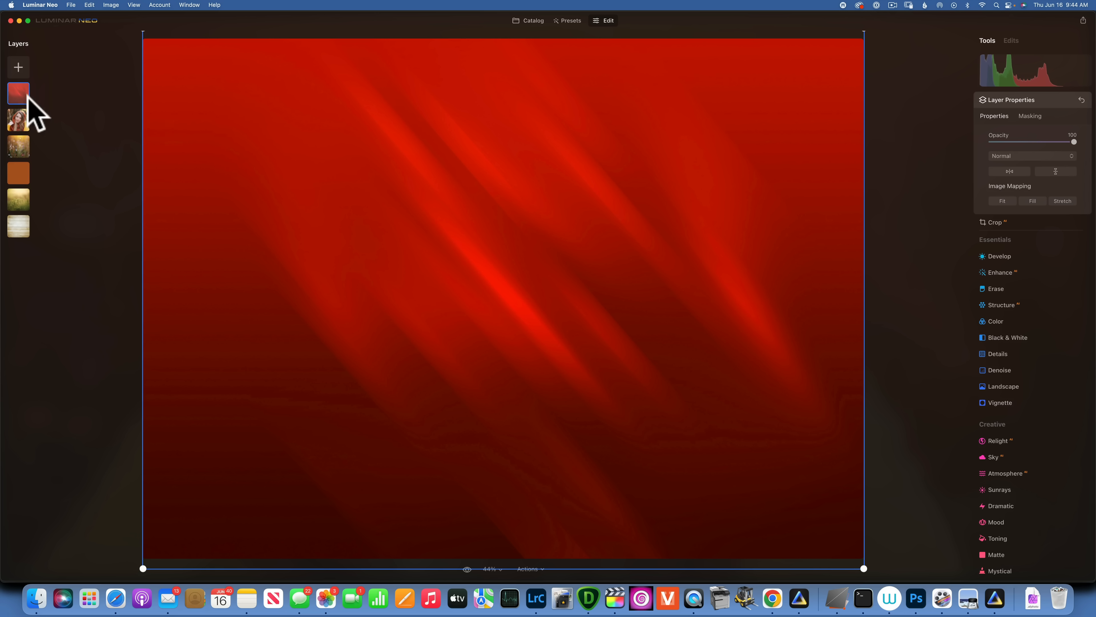
pyautogui.moveTo(26, 94); pyautogui.dragTo(15, 122)
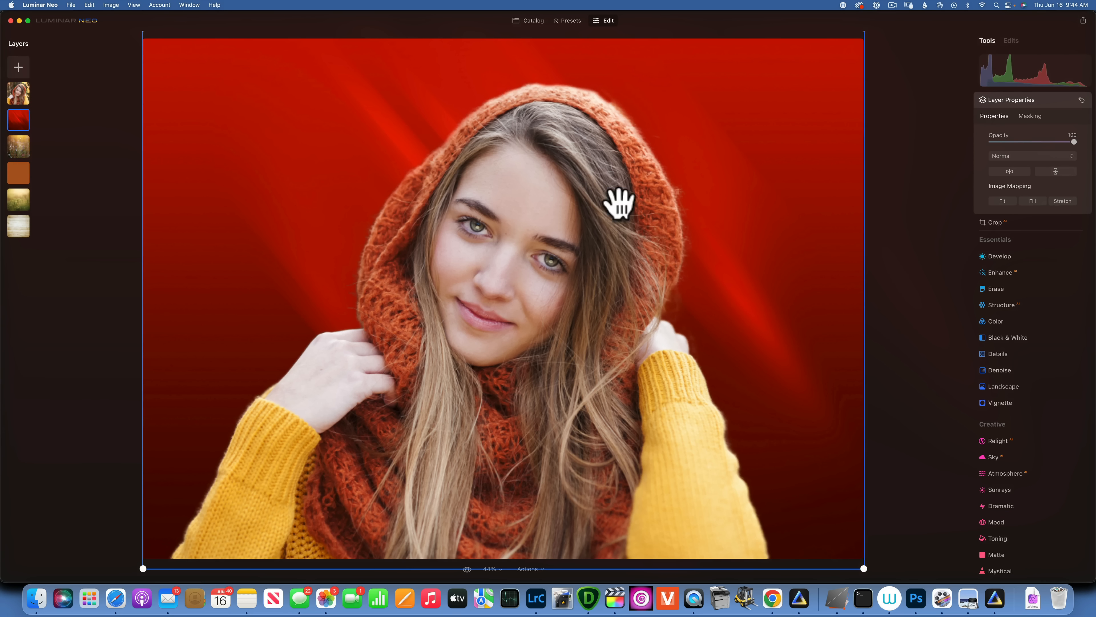
# - Set the red layer's blend mode to Soft Light
pyautogui.click(1025, 157)
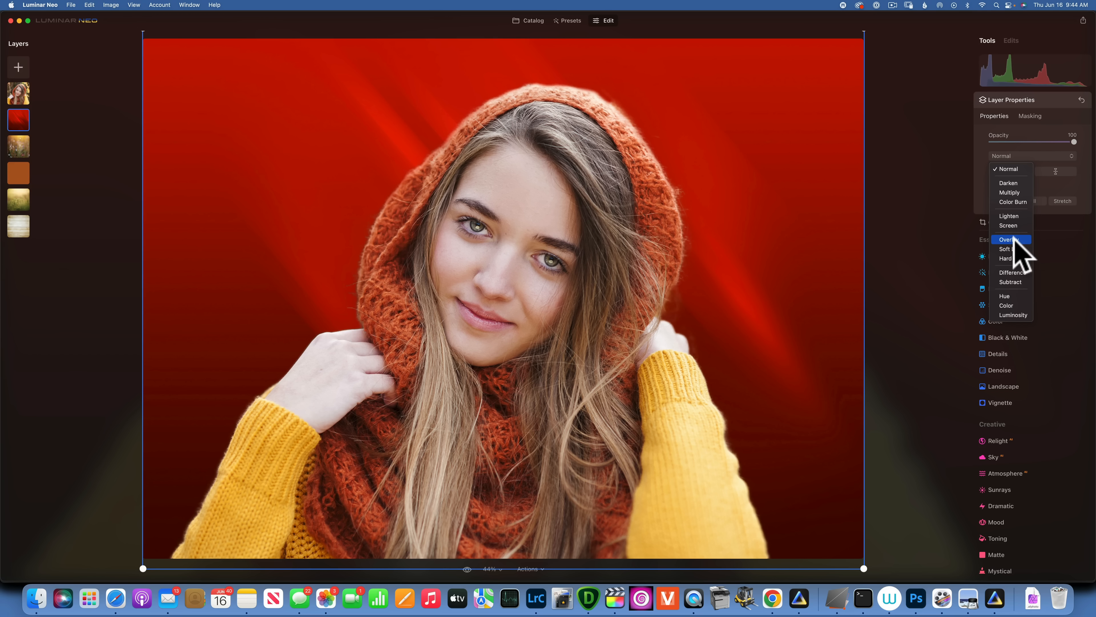
pyautogui.click(1014, 249)
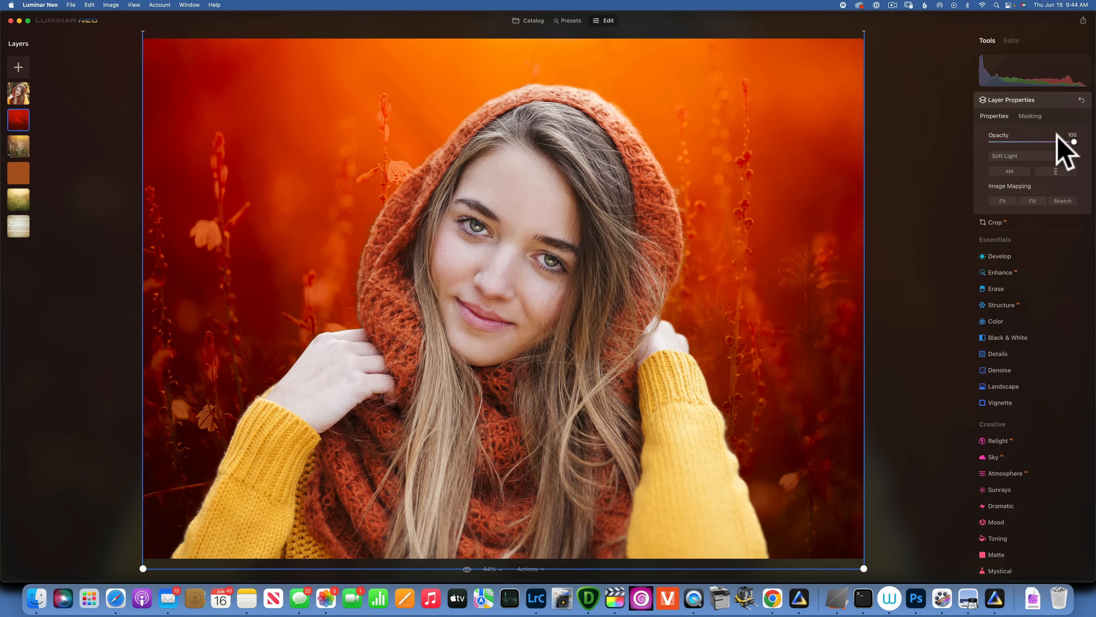
# - Reduce the red light-streak layer's opacity to 31
pyautogui.moveTo(1073, 142)
pyautogui.mouseDown()
pyautogui.moveTo(988, 142)
pyautogui.moveTo(1063, 148)
pyautogui.mouseUp()
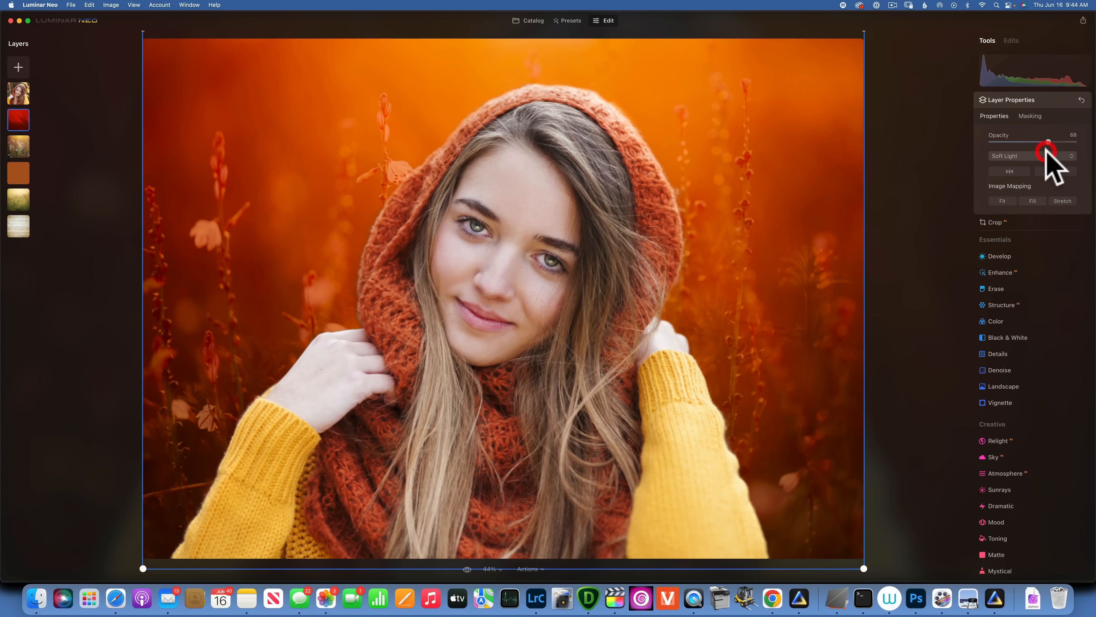
pyautogui.moveTo(1046, 141); pyautogui.dragTo(1014, 141)
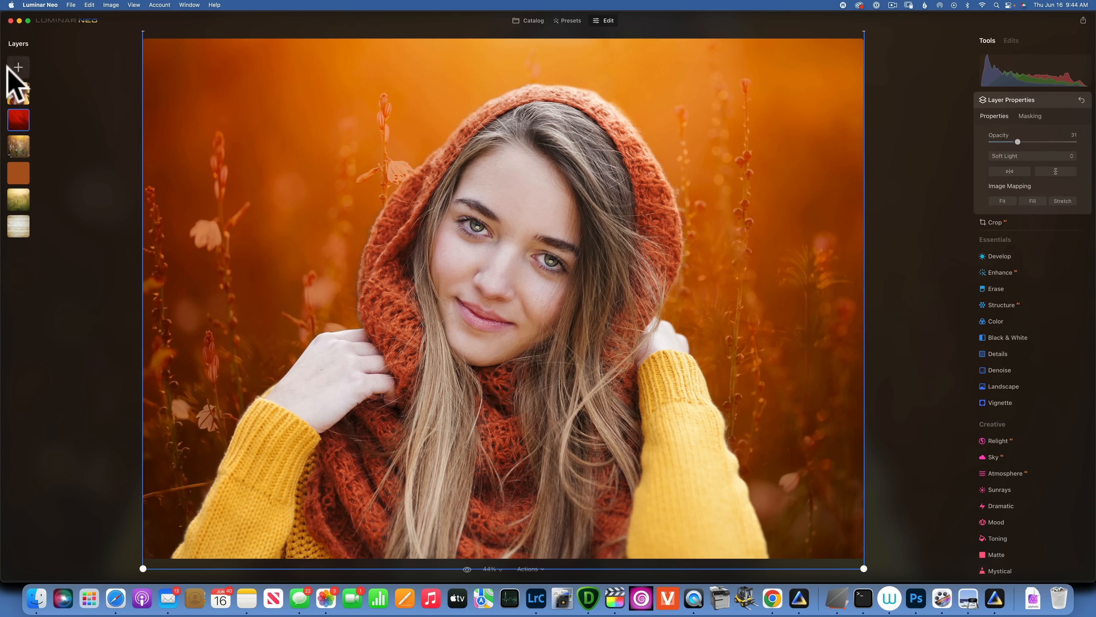
# - Add the solid orange image from My Images as a new layer above the woman
pyautogui.click(18, 67)
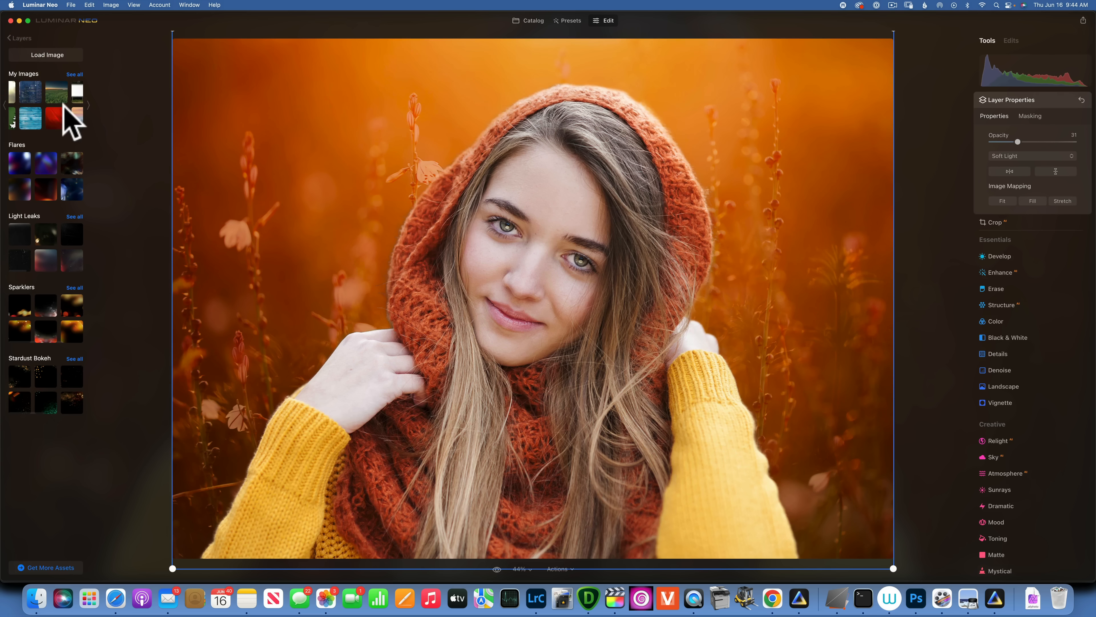
pyautogui.hscroll(5, 71, 116)
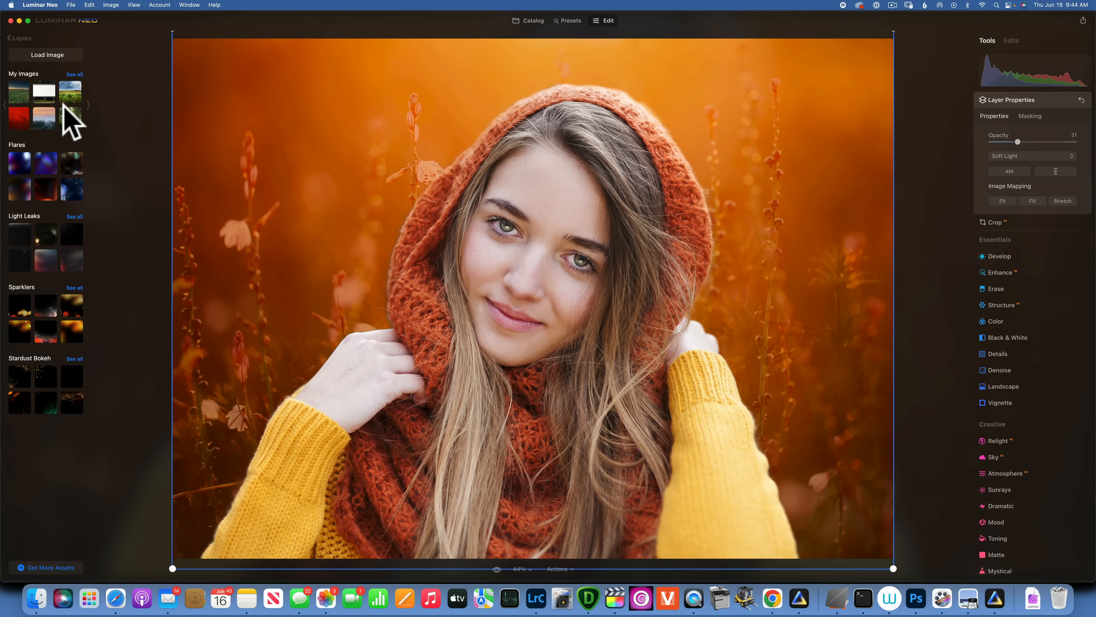
pyautogui.hscroll(10, 63, 105)
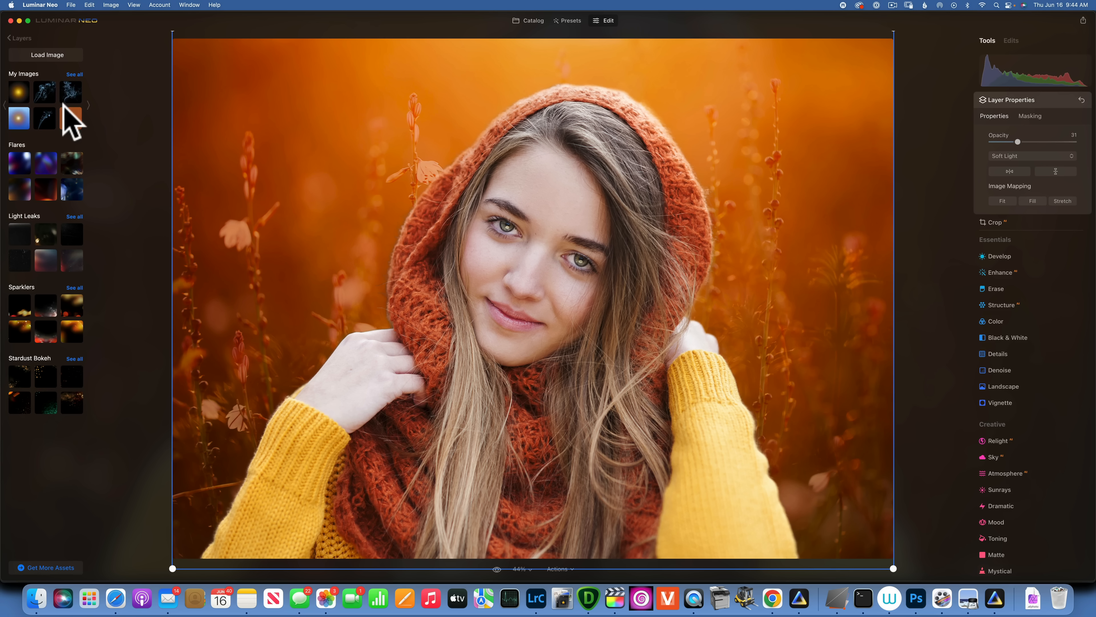
pyautogui.click(71, 123)
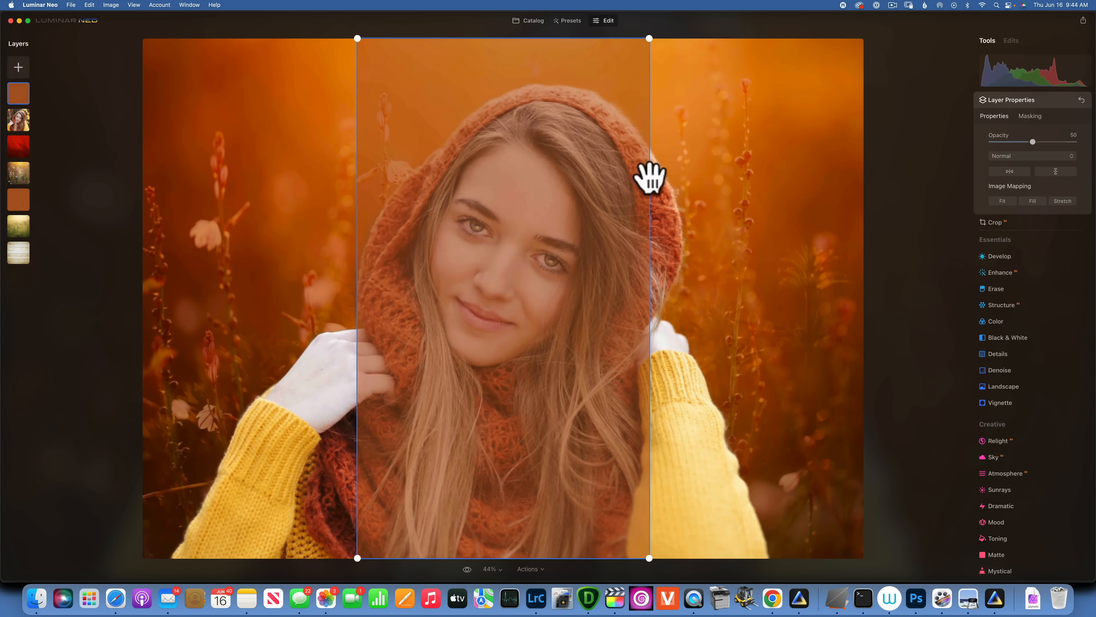
# - Make the top orange layer fill the canvas at 100 opacity and set its blend mode to Soft Light
pyautogui.click(1032, 201)
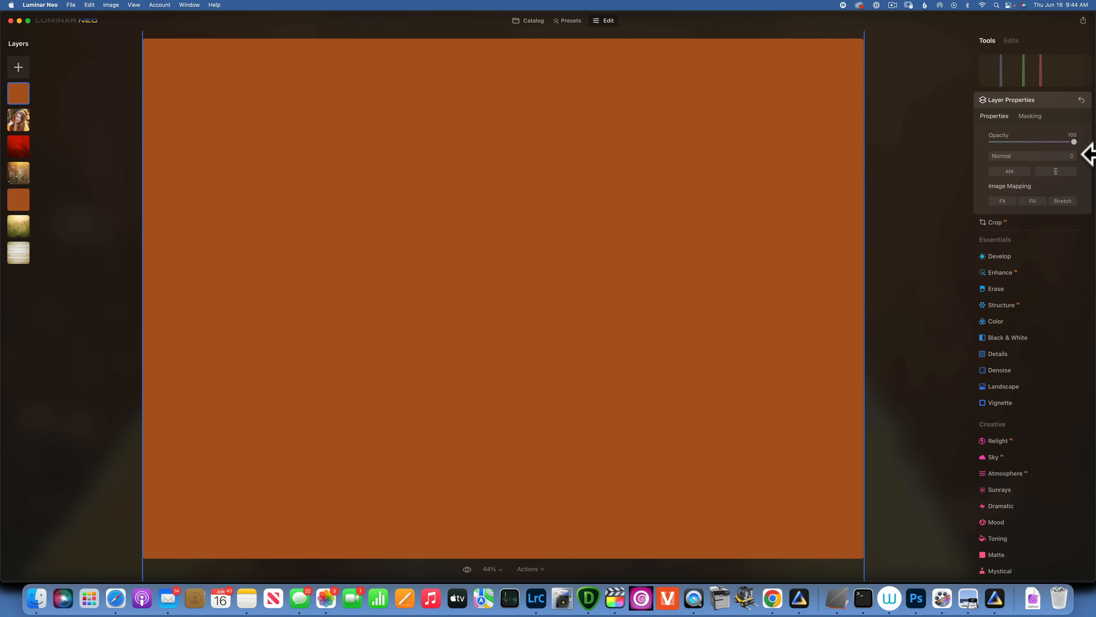
pyautogui.click(1021, 156)
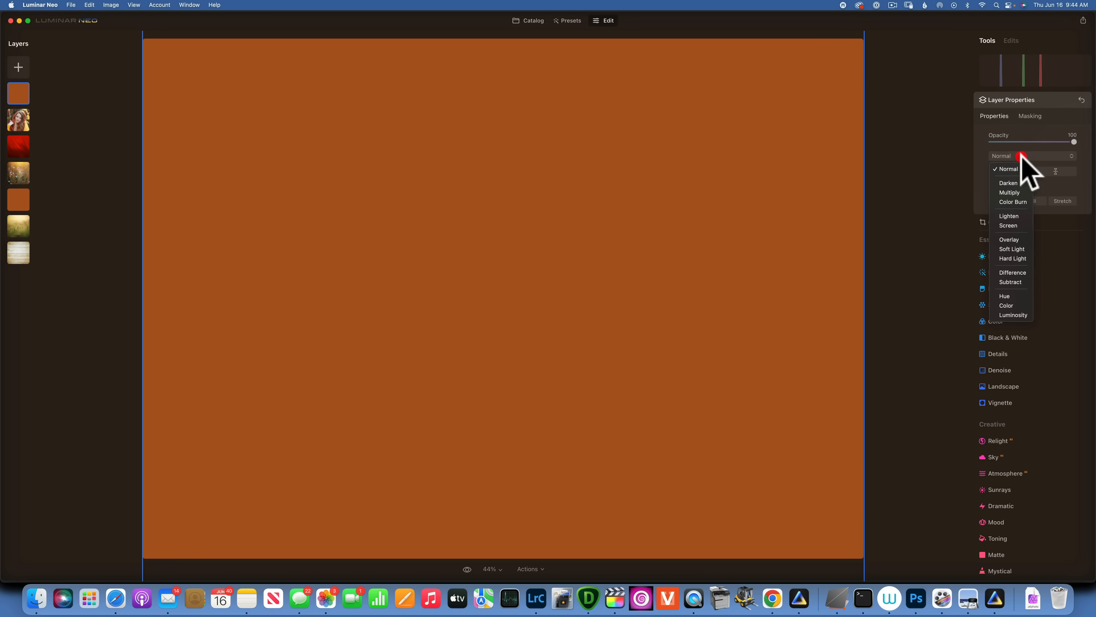
pyautogui.click(1012, 249)
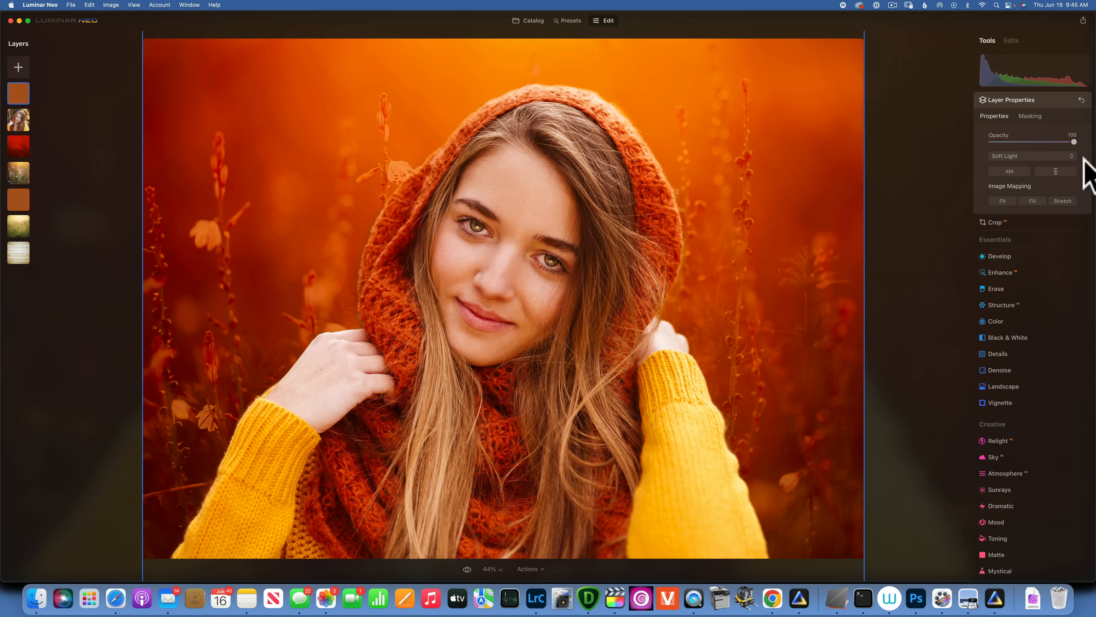
# - Erase the top orange layer's tint from the woman's face with a mask brush at size 292, softness 100 and strength 53
pyautogui.click(1031, 116)
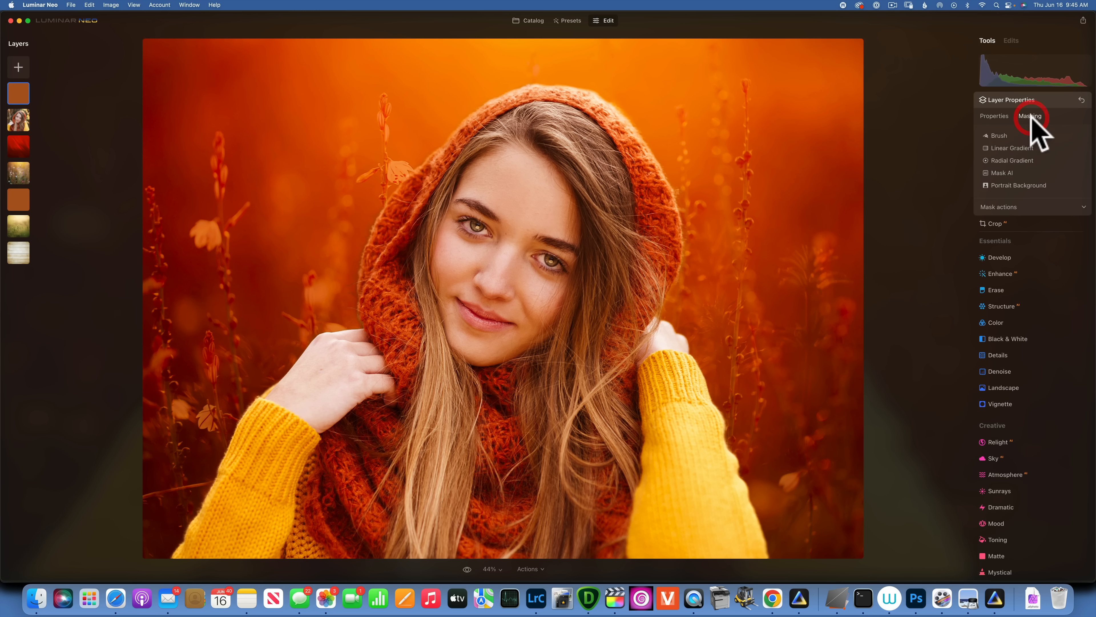
pyautogui.click(1000, 137)
pyautogui.click(1058, 151)
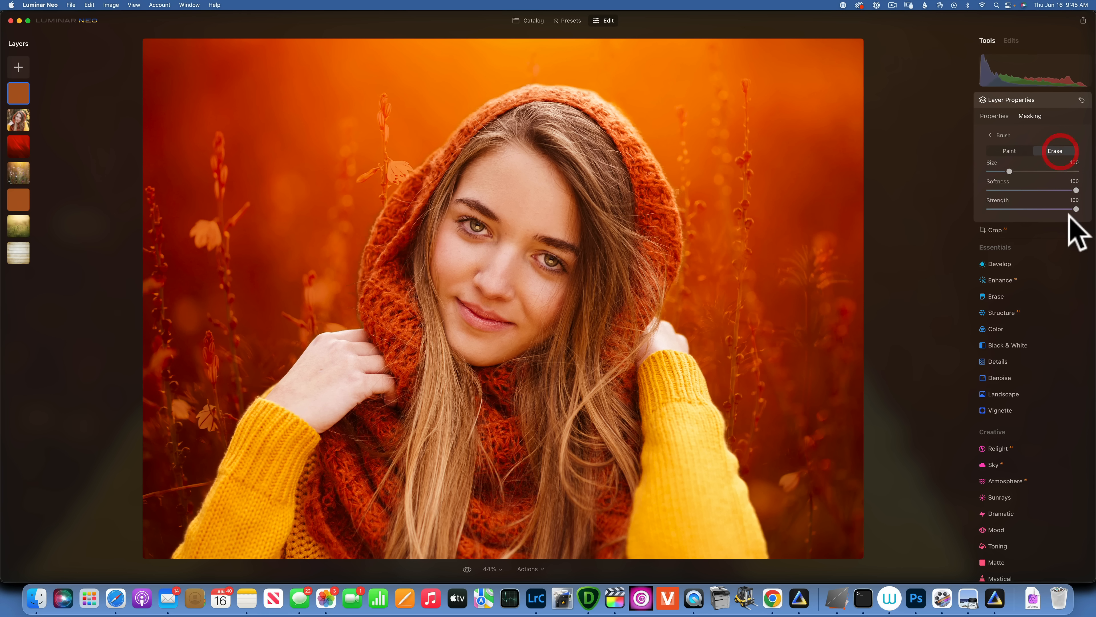
pyautogui.moveTo(1075, 209); pyautogui.dragTo(1036, 209)
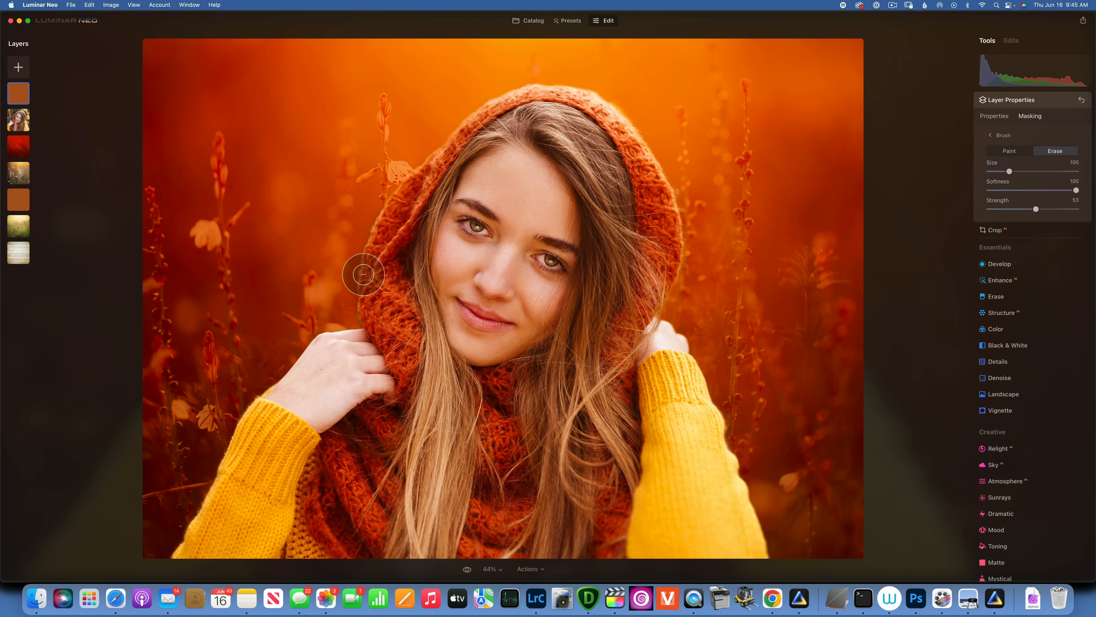
pyautogui.press(']')
pyautogui.press(']')
pyautogui.press(']')
pyautogui.press(']')
pyautogui.press(']')
pyautogui.press(']')
pyautogui.press(']')
pyautogui.press(']')
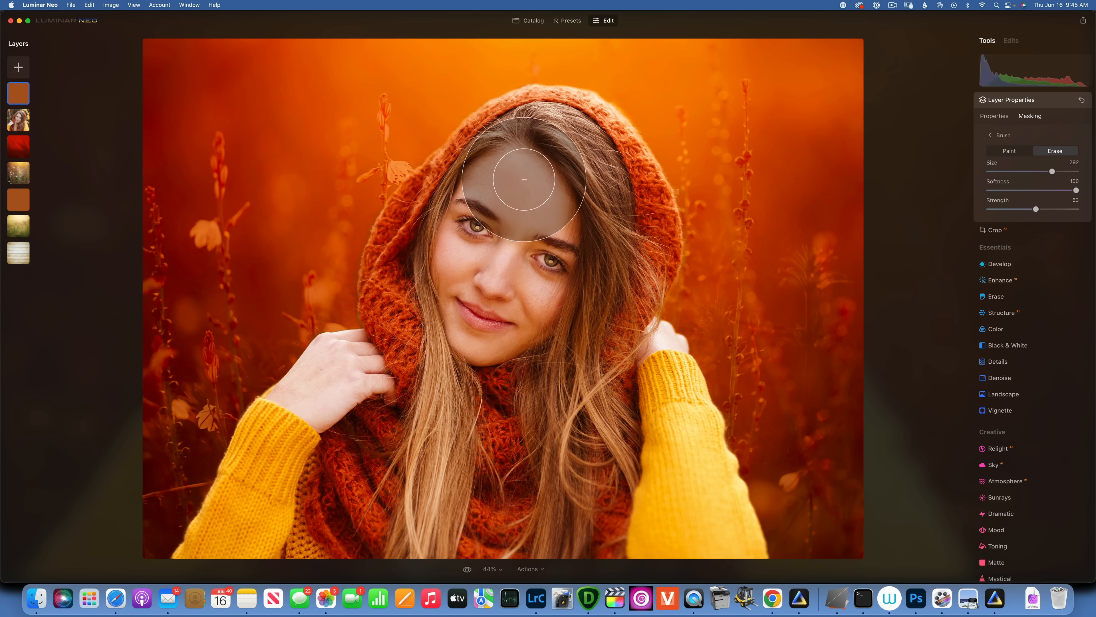
pyautogui.moveTo(548, 239)
pyautogui.mouseDown()
pyautogui.moveTo(509, 287)
pyautogui.moveTo(477, 245)
pyautogui.moveTo(562, 191)
pyautogui.moveTo(512, 339)
pyautogui.moveTo(487, 228)
pyautogui.moveTo(552, 252)
pyautogui.moveTo(467, 318)
pyautogui.moveTo(513, 213)
pyautogui.mouseUp()
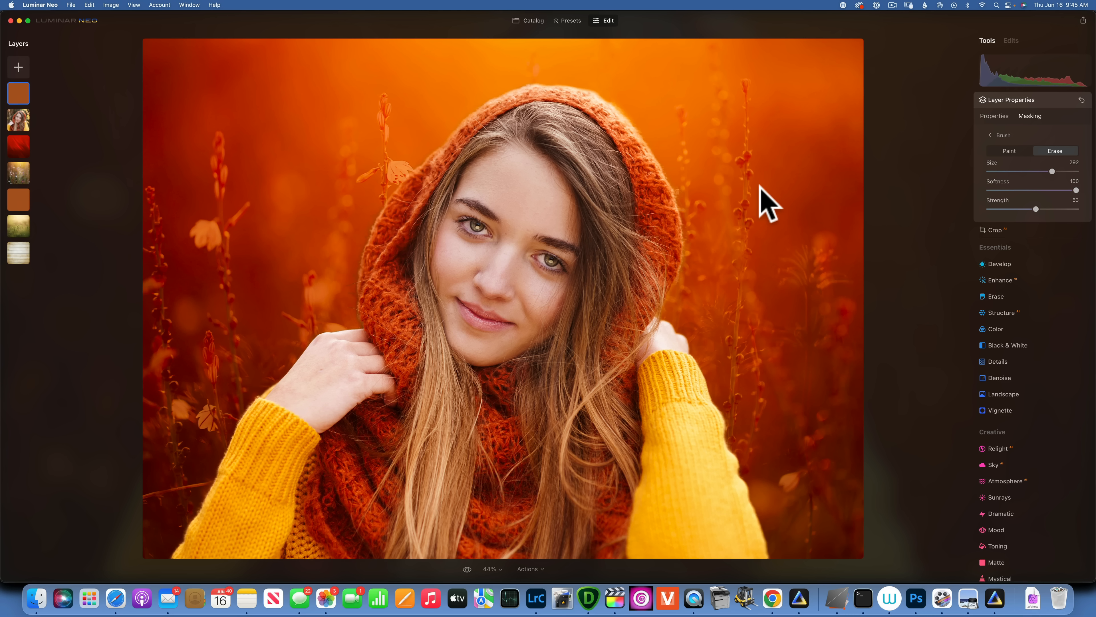
# - Compare the original photo with the edited version
pyautogui.press('\\')
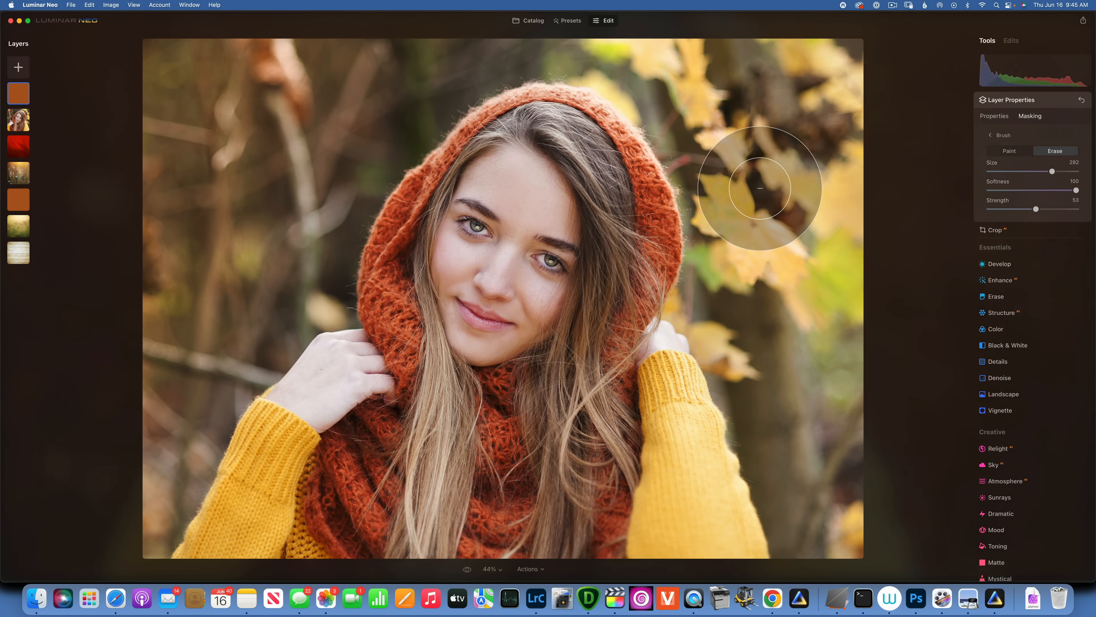
pyautogui.press('\\')
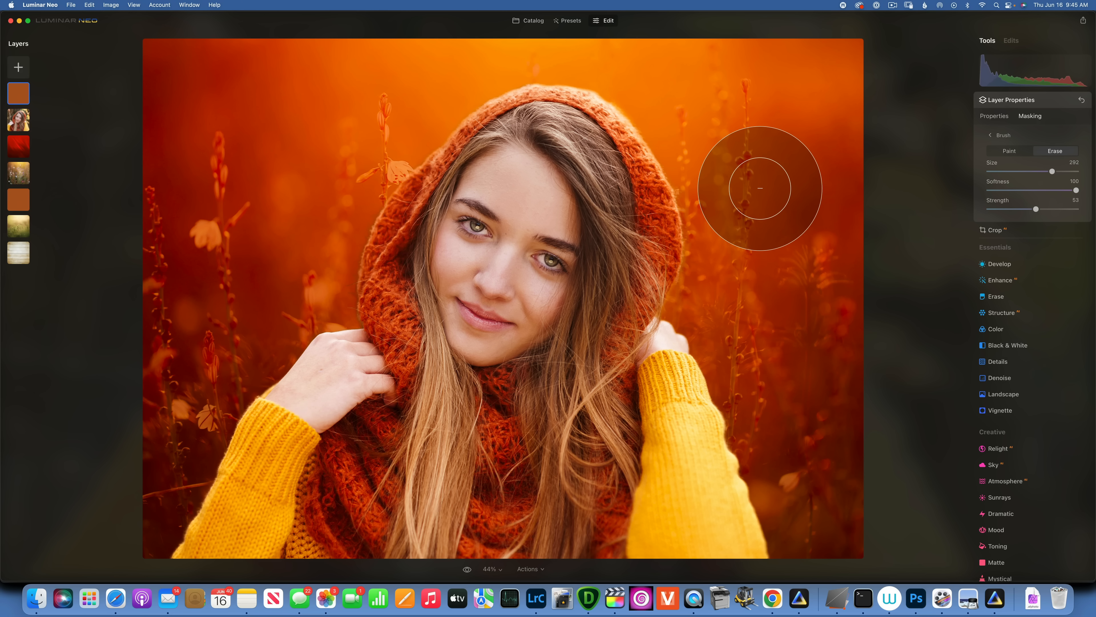
pyautogui.press('\\')
pyautogui.press('\\')
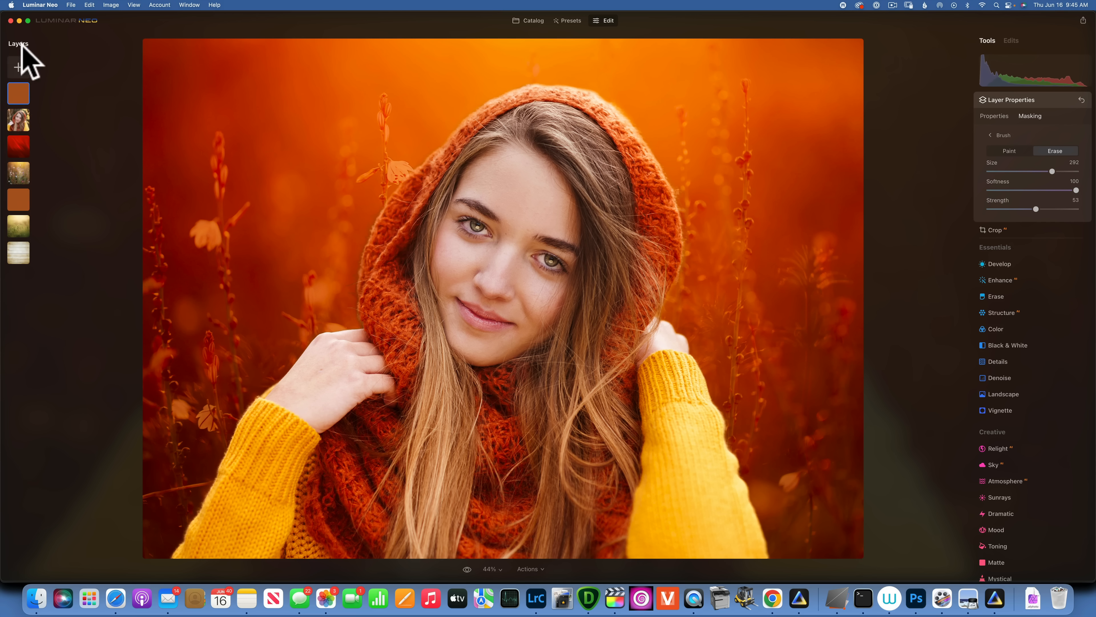
# - Add the yellow glow image from My Images, filling the canvas at 100 opacity, and place its layer directly beneath the woman
pyautogui.click(18, 67)
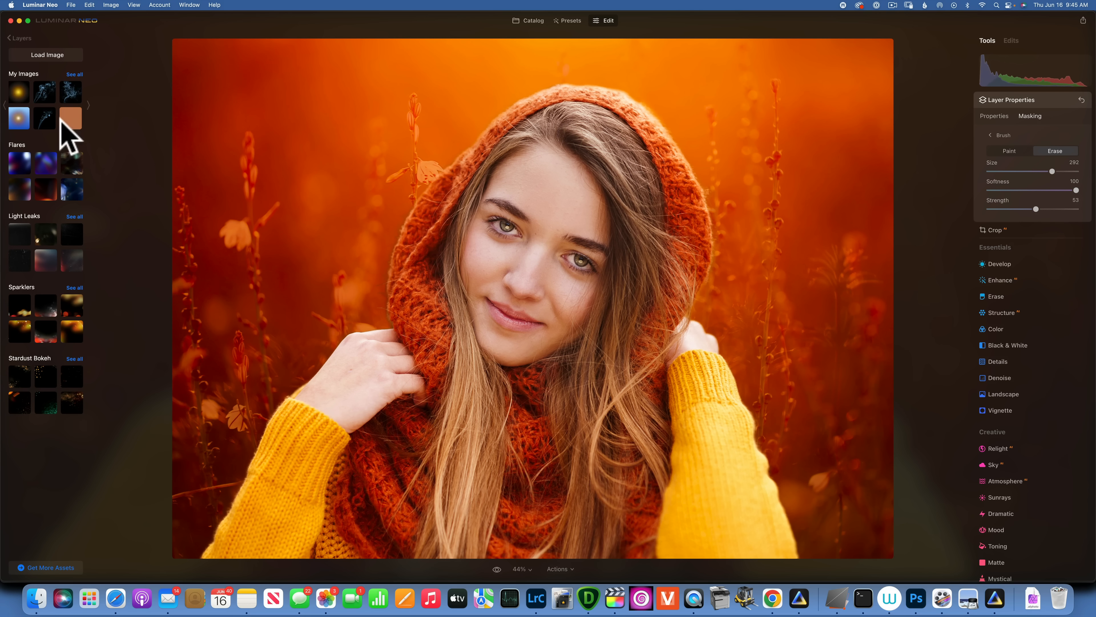
pyautogui.click(22, 89)
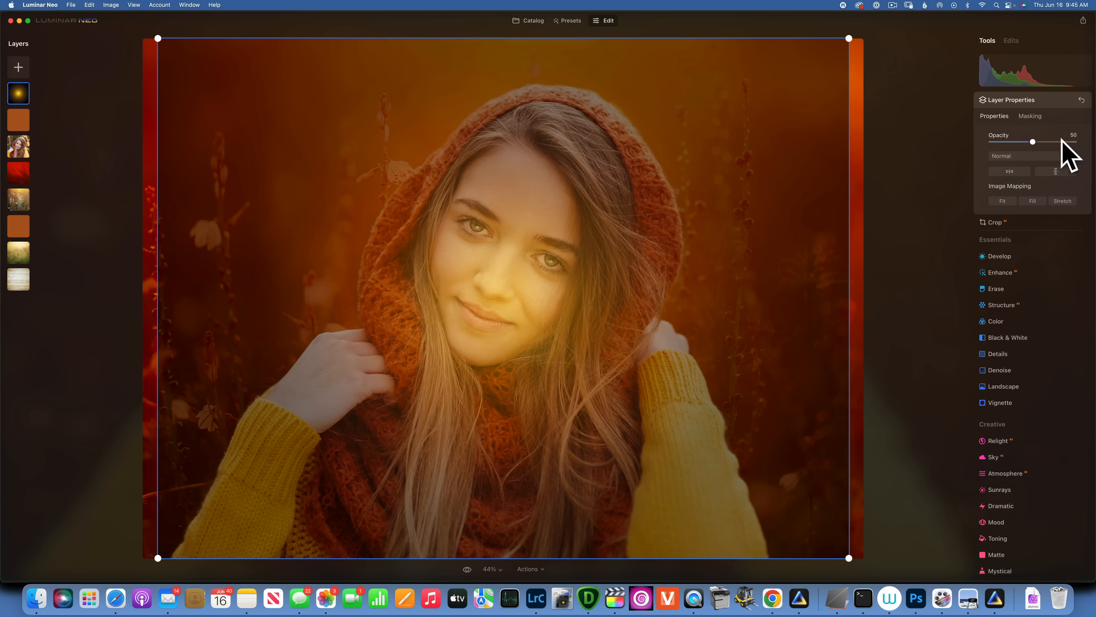
pyautogui.moveTo(1031, 142); pyautogui.dragTo(1088, 152)
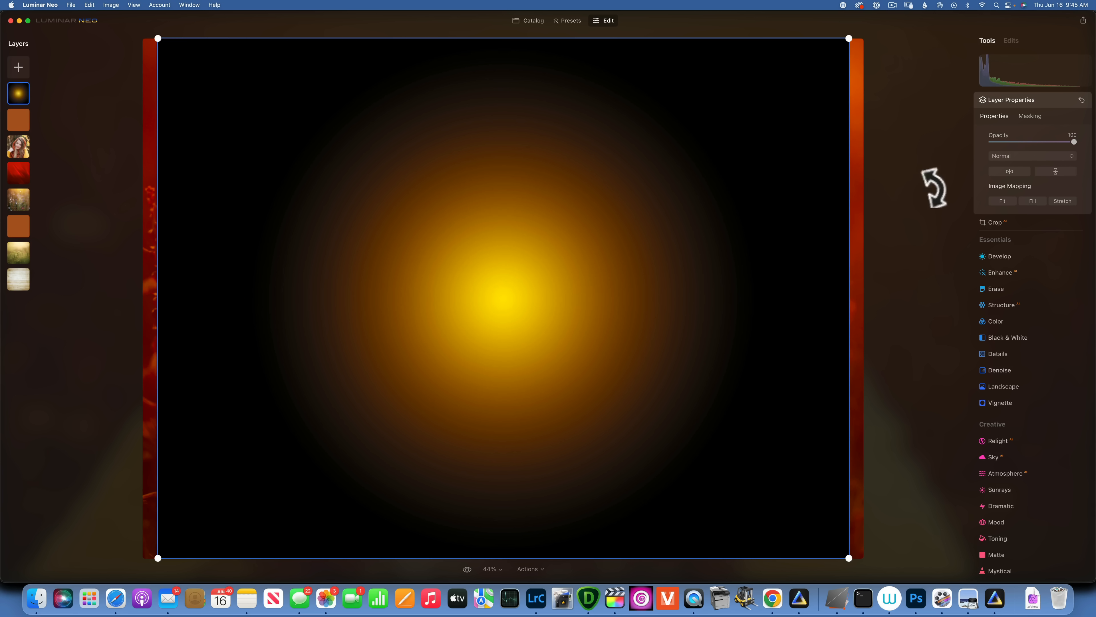
pyautogui.click(1036, 201)
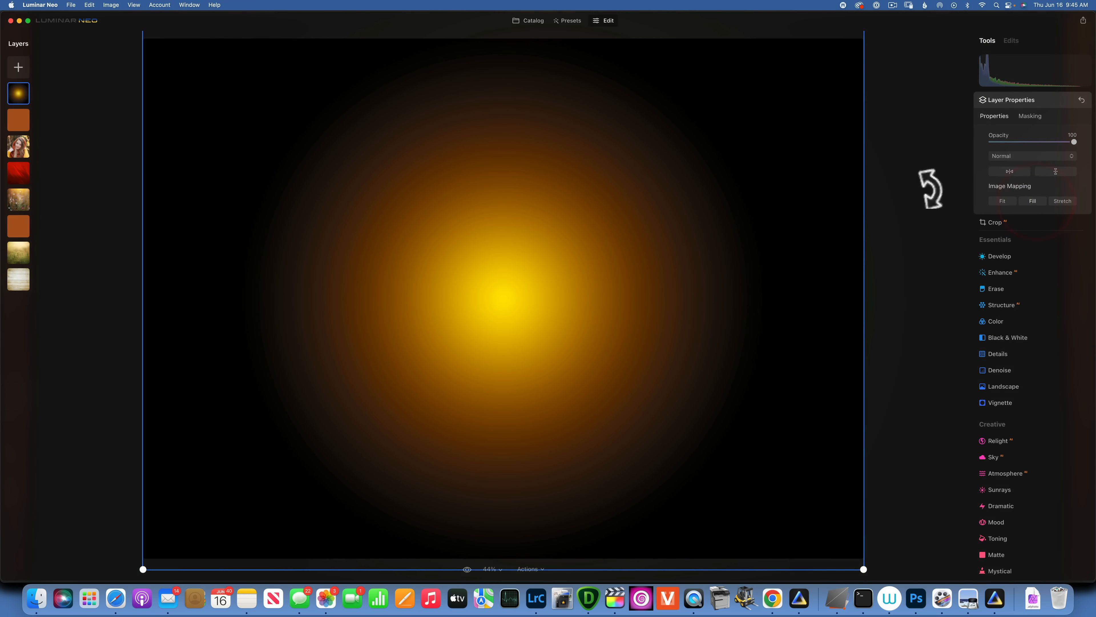
pyautogui.moveTo(20, 97); pyautogui.dragTo(19, 149)
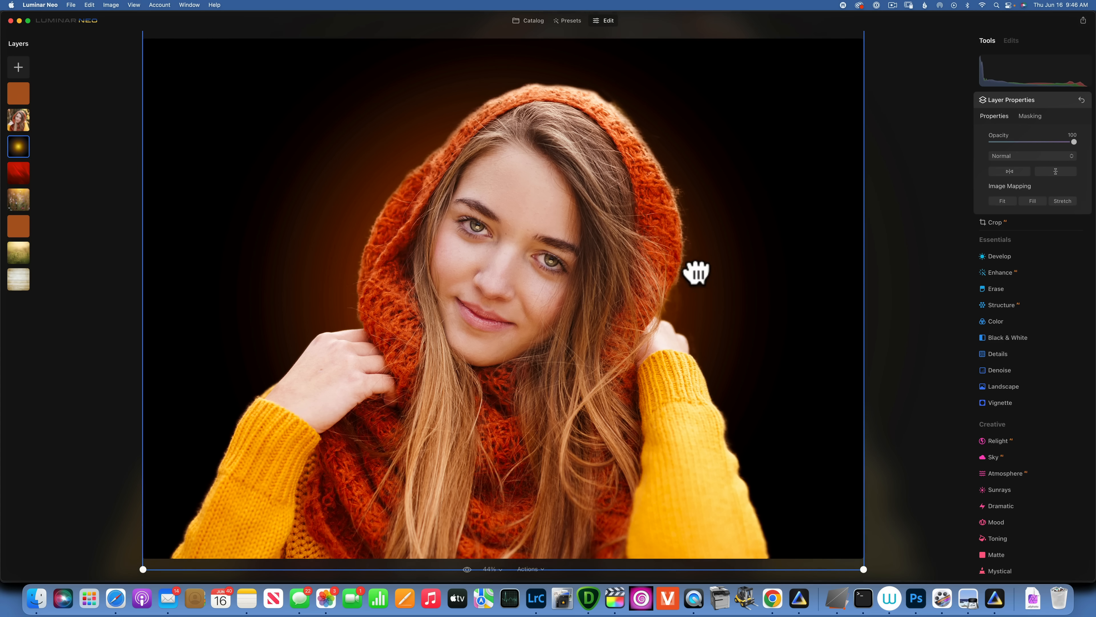
# - Move the yellow glow up behind the woman's head and set its layer's blend mode to Screen
pyautogui.moveTo(696, 272); pyautogui.dragTo(682, 110)
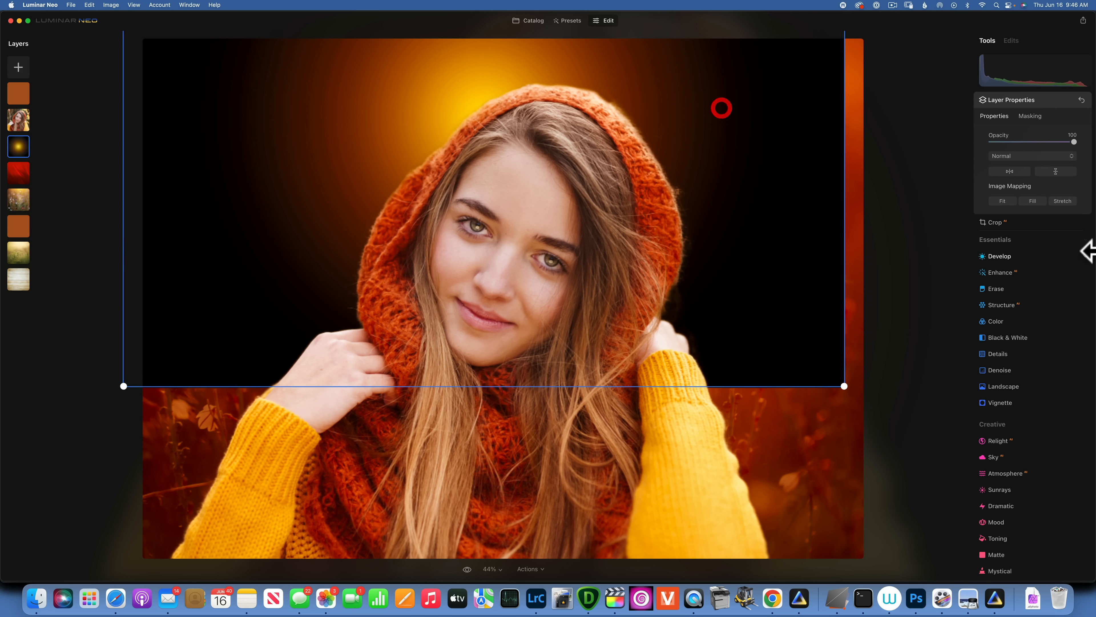
pyautogui.click(1015, 156)
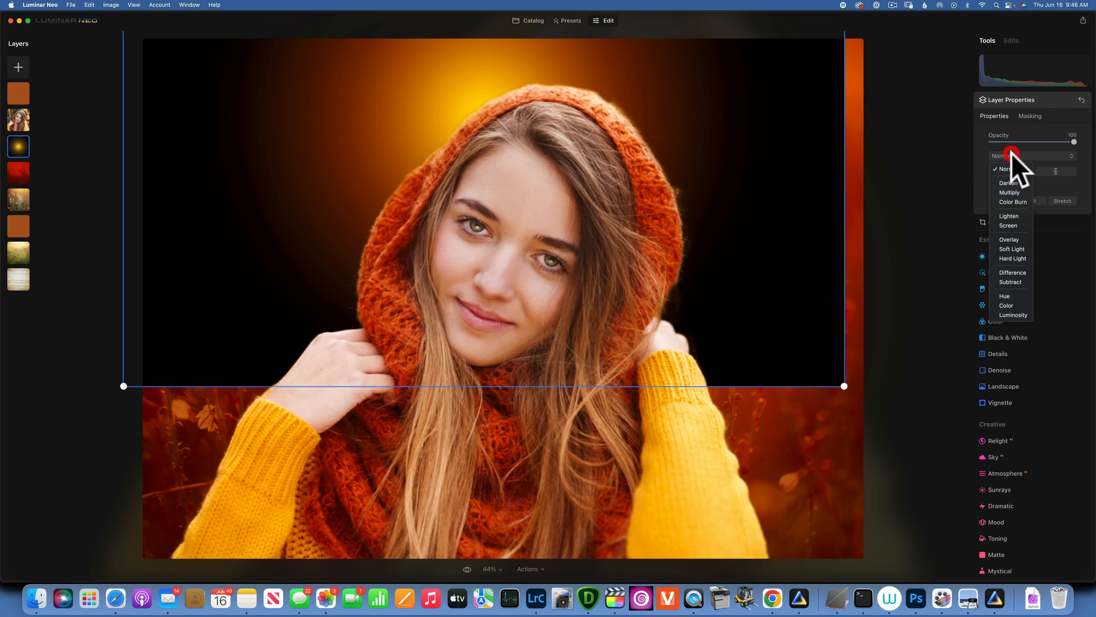
pyautogui.click(1011, 225)
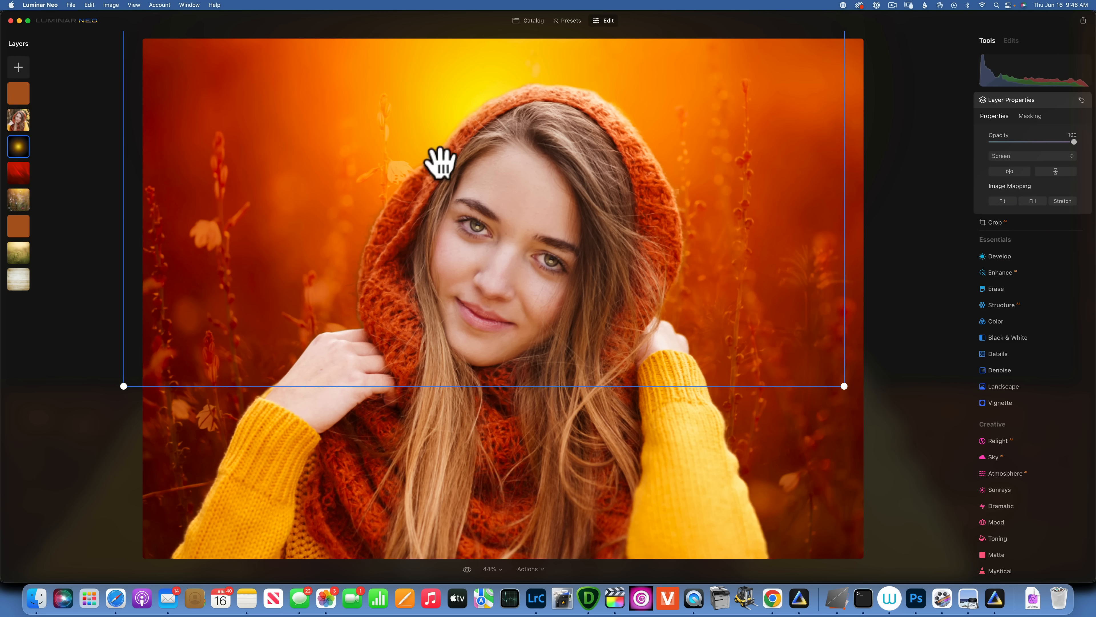
# - Reposition the glow layer and enlarge it past the canvas's lower-right corner so the light spreads over the background beside her hood
pyautogui.moveTo(386, 105); pyautogui.dragTo(448, 169)
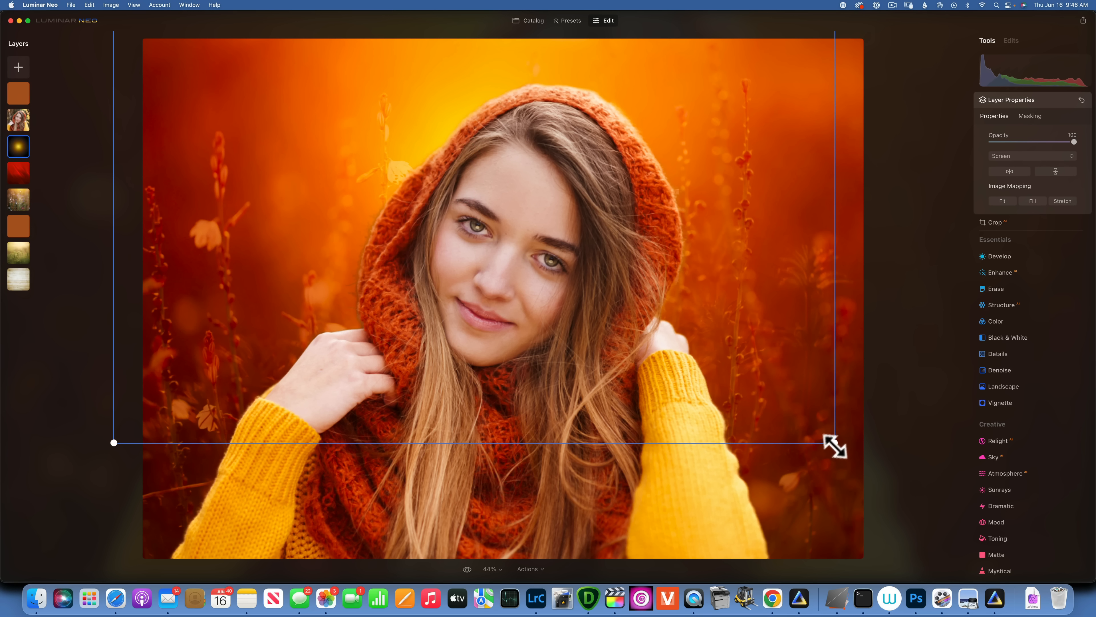
pyautogui.moveTo(1024, 565); pyautogui.dragTo(1052, 587)
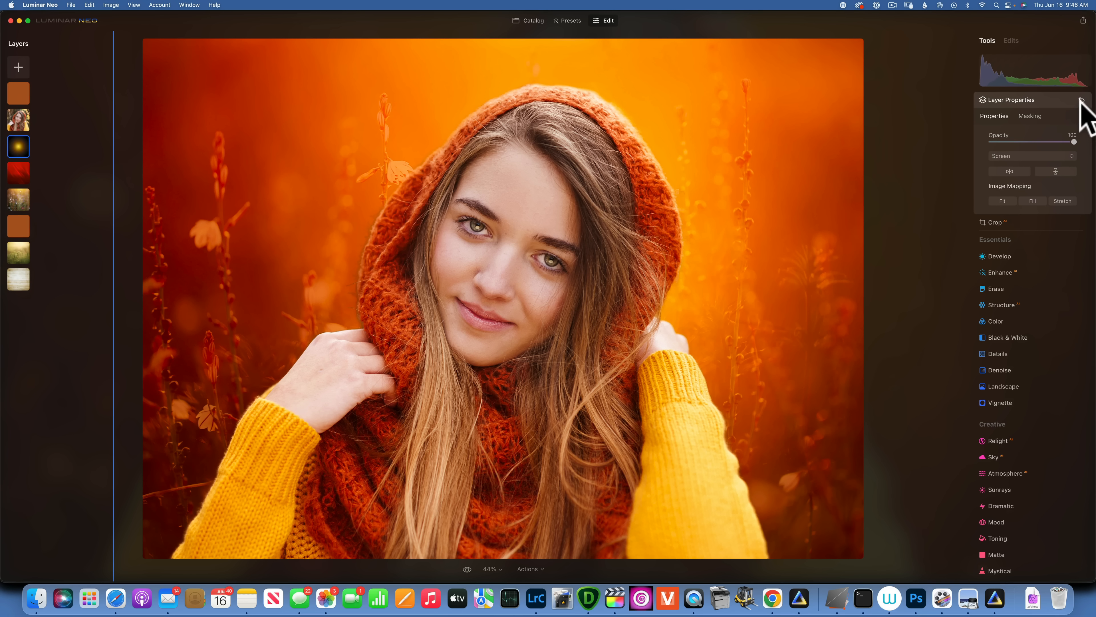
pyautogui.press('\\')
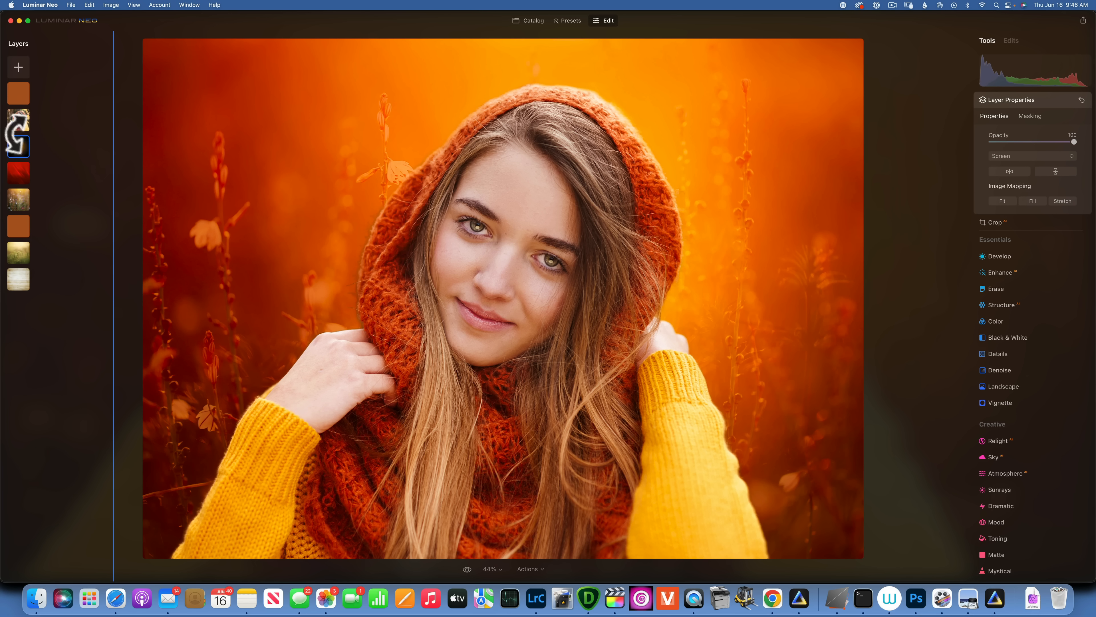
# - Return to the catalog, find the photo of the woman drinking orange juice through a straw, and open it for editing
pyautogui.click(534, 19)
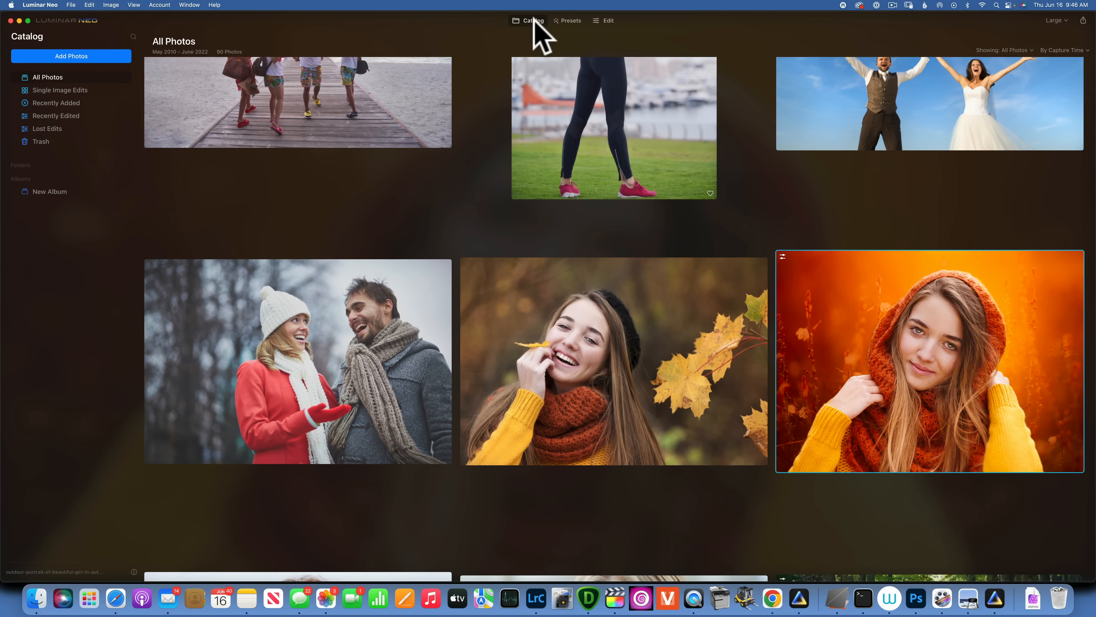
pyautogui.scroll(5, 629, 294)
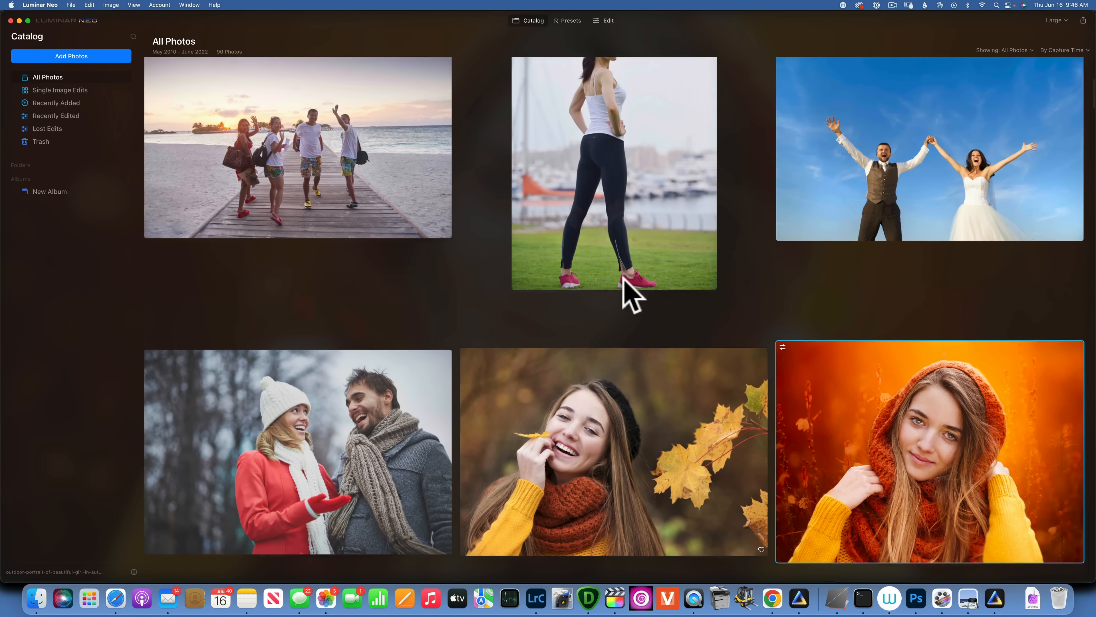
pyautogui.scroll(-10, 629, 294)
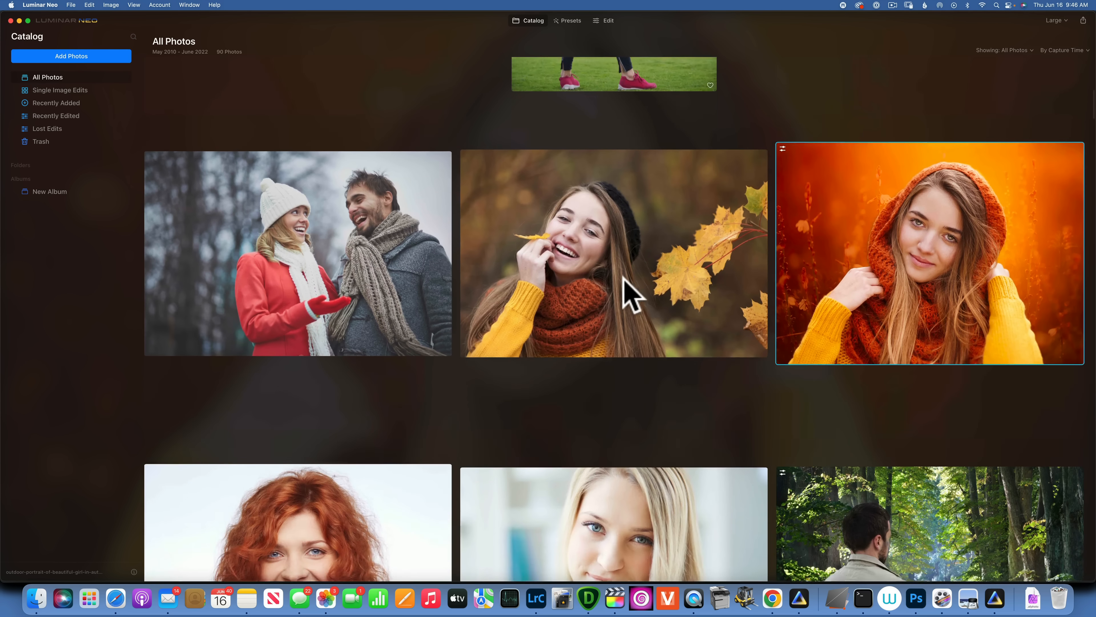
pyautogui.scroll(-10, 630, 293)
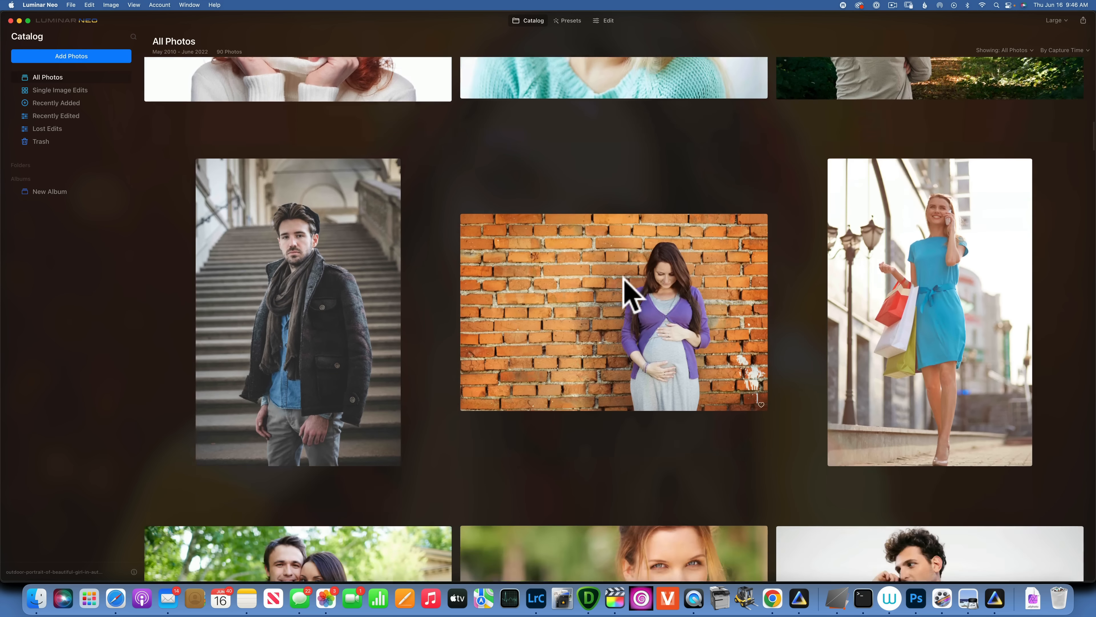
pyautogui.scroll(-7, 624, 276)
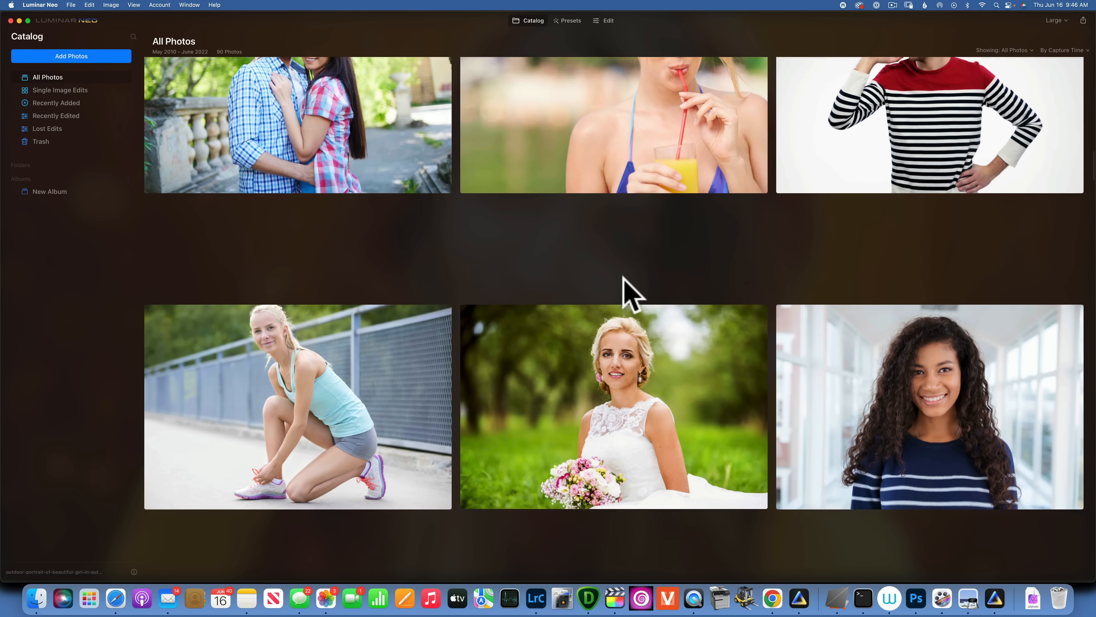
pyautogui.scroll(-7, 629, 294)
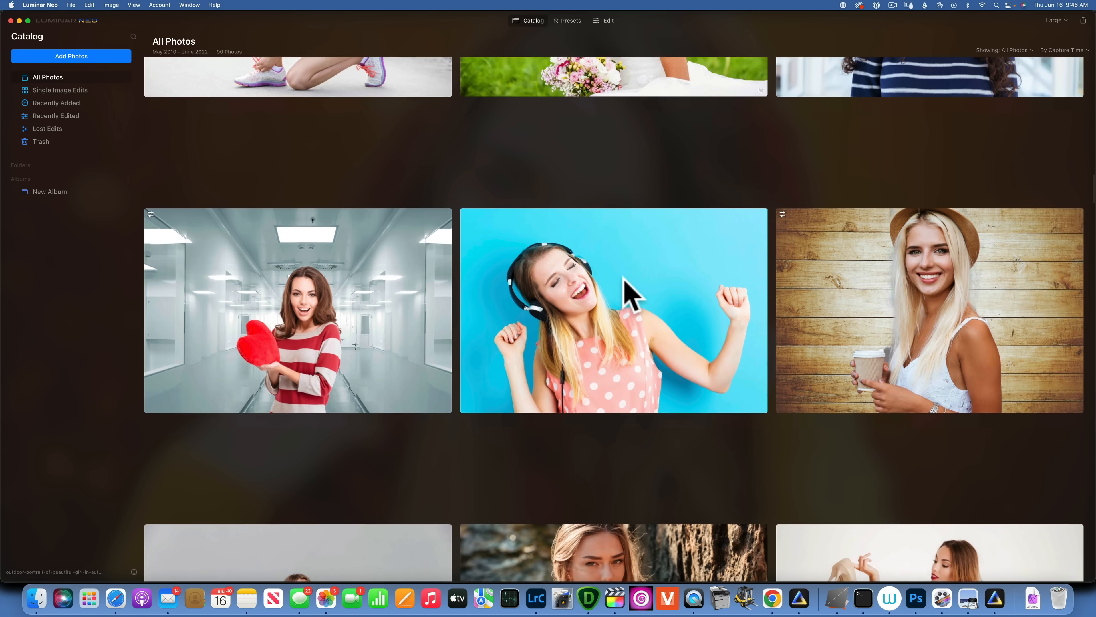
pyautogui.scroll(-7, 630, 294)
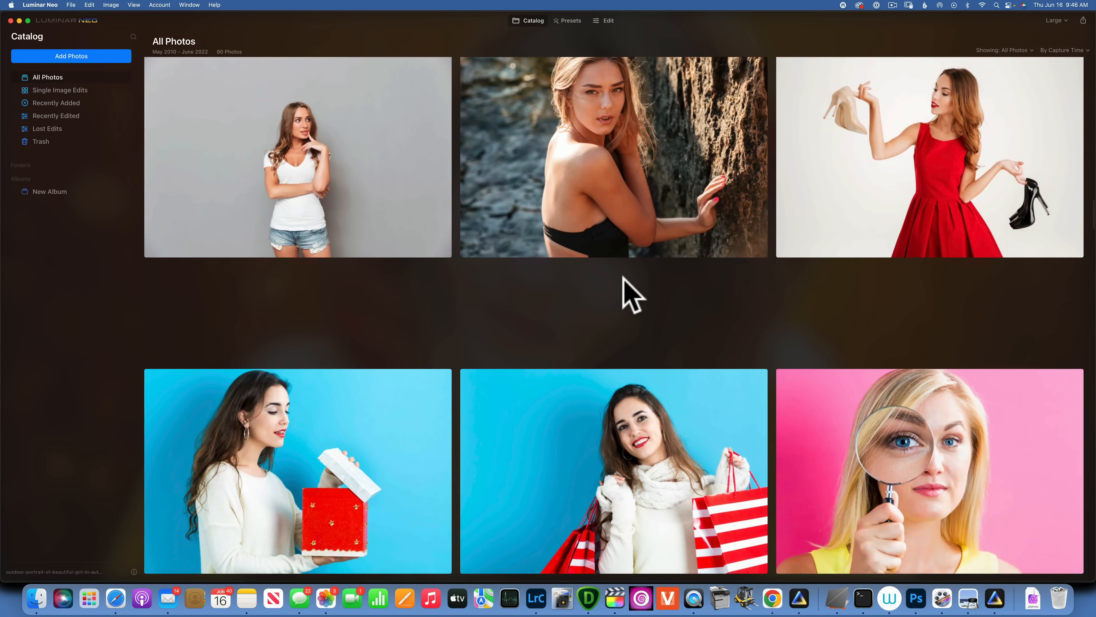
pyautogui.scroll(17, 630, 294)
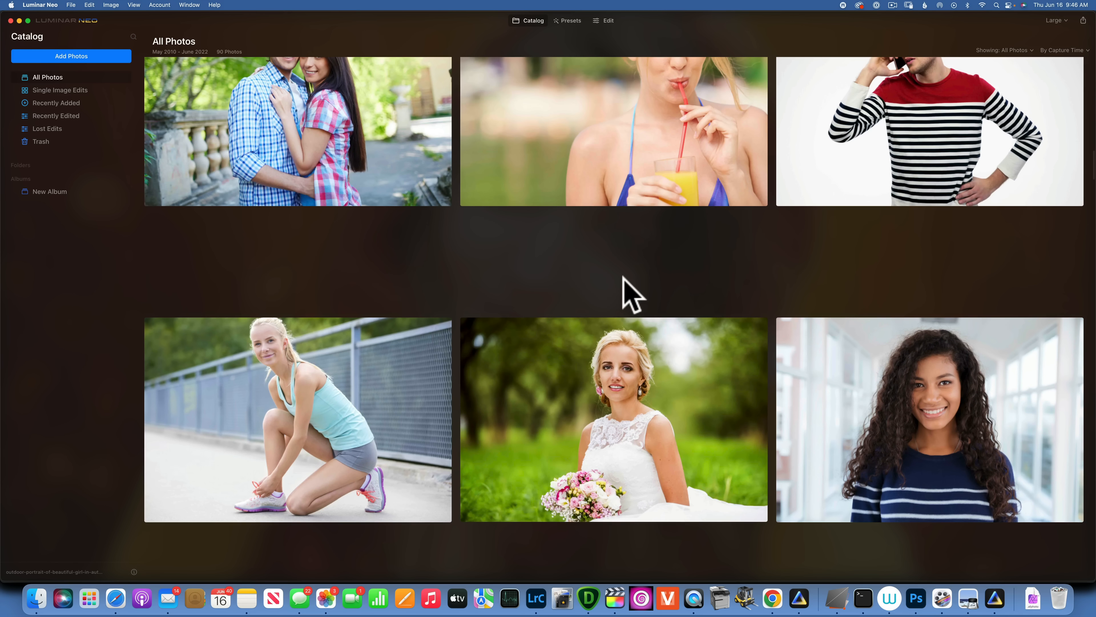
pyautogui.scroll(5, 421, 176)
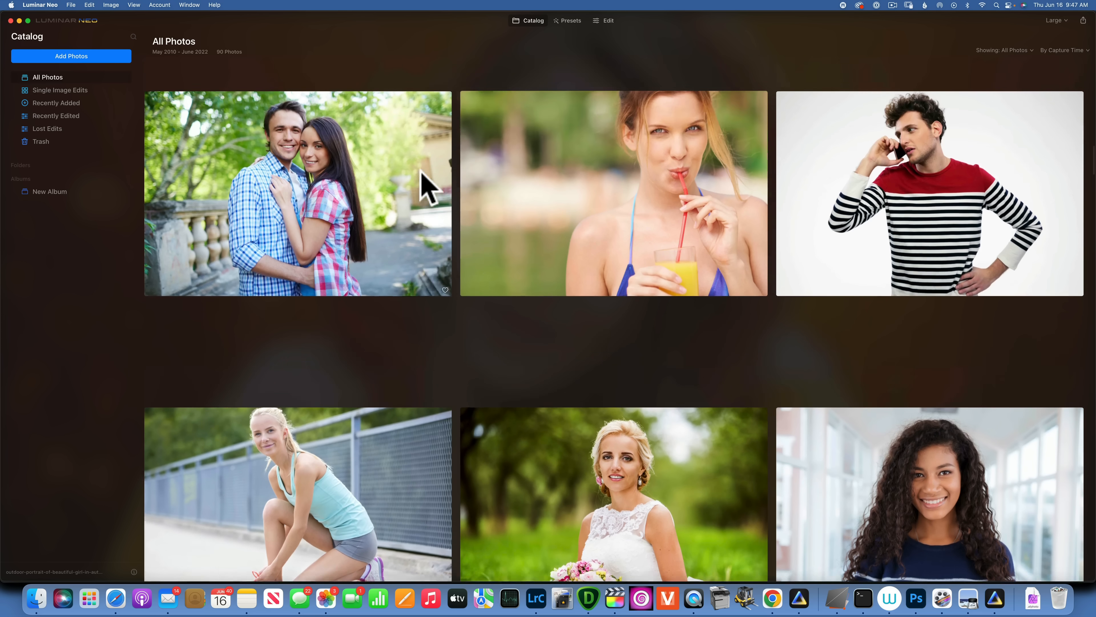
pyautogui.doubleClick(653, 236)
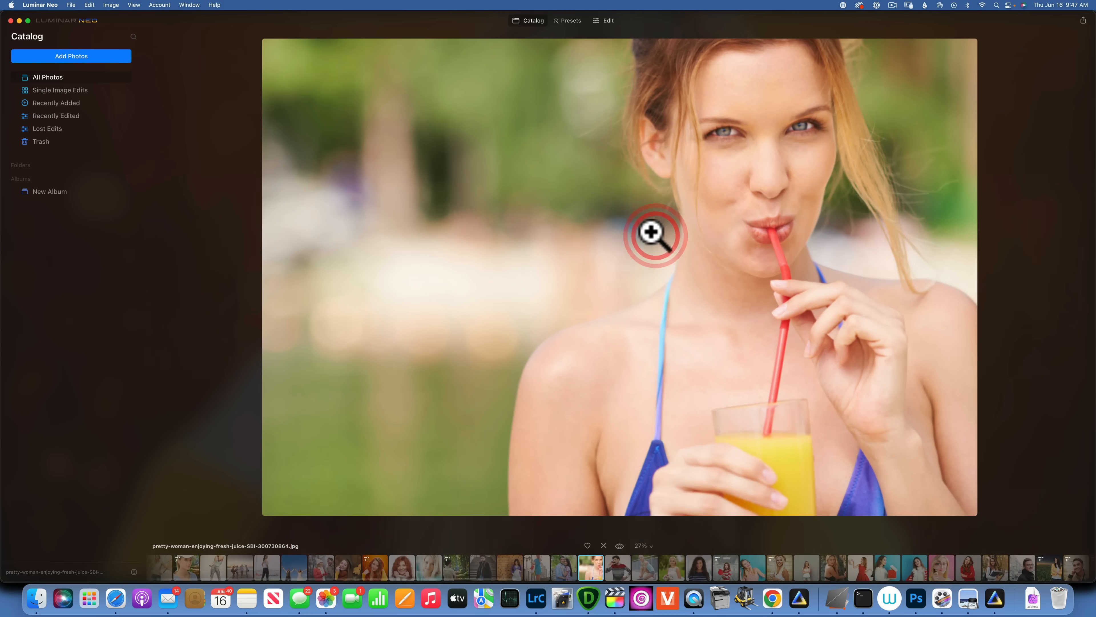
pyautogui.click(612, 21)
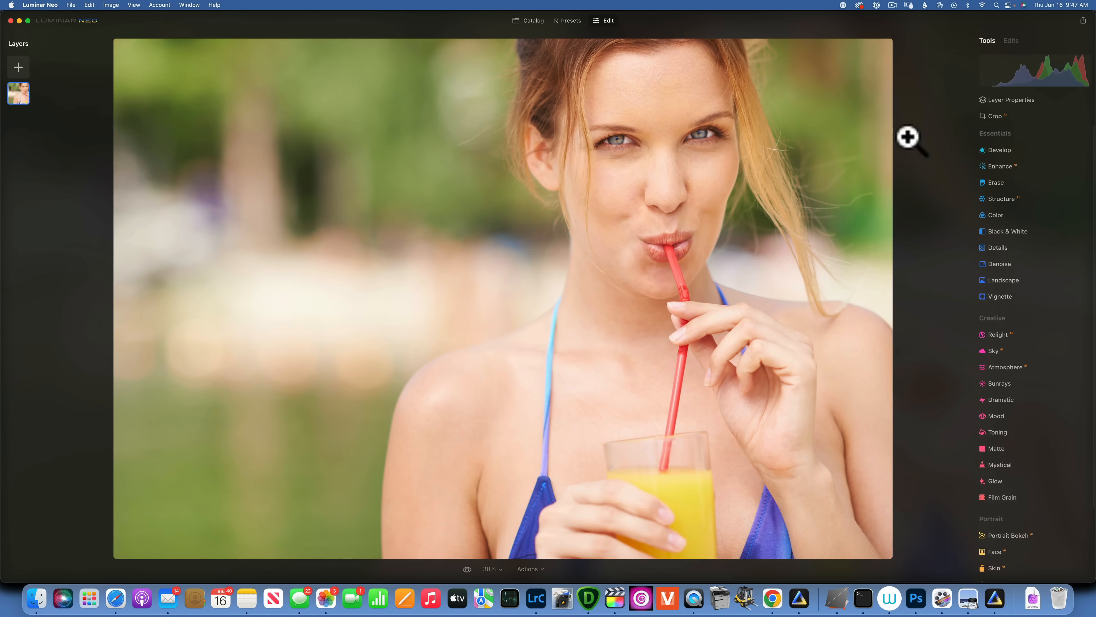
# - Remove the portrait background from the juice-drinking woman's photo with the layer's Portrait Background masking
pyautogui.click(996, 101)
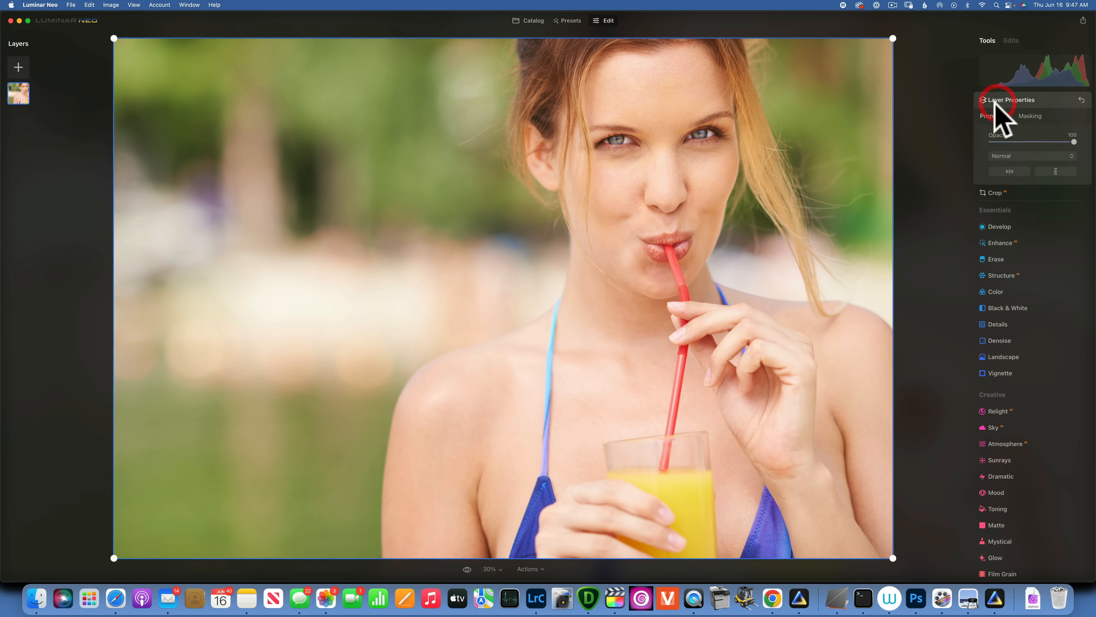
pyautogui.click(1032, 115)
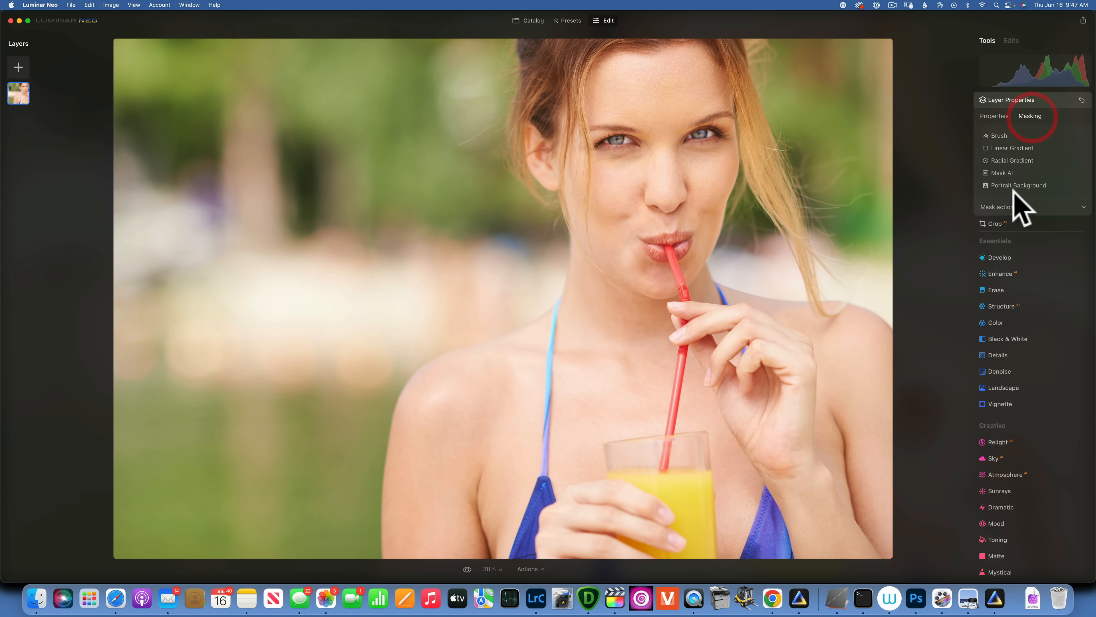
pyautogui.click(1017, 185)
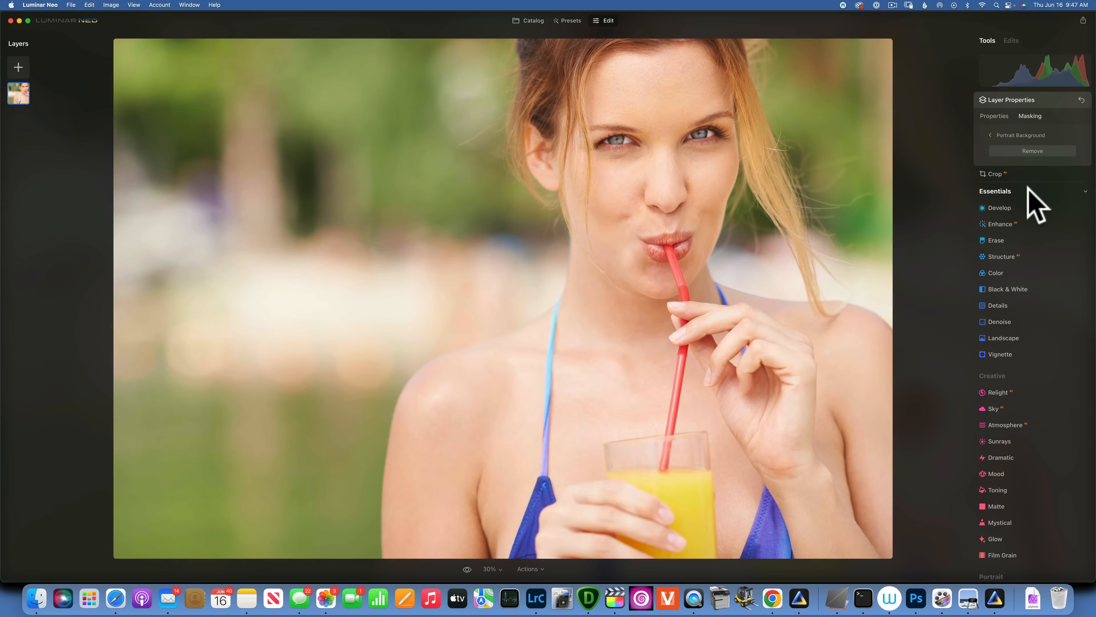
pyautogui.click(1041, 149)
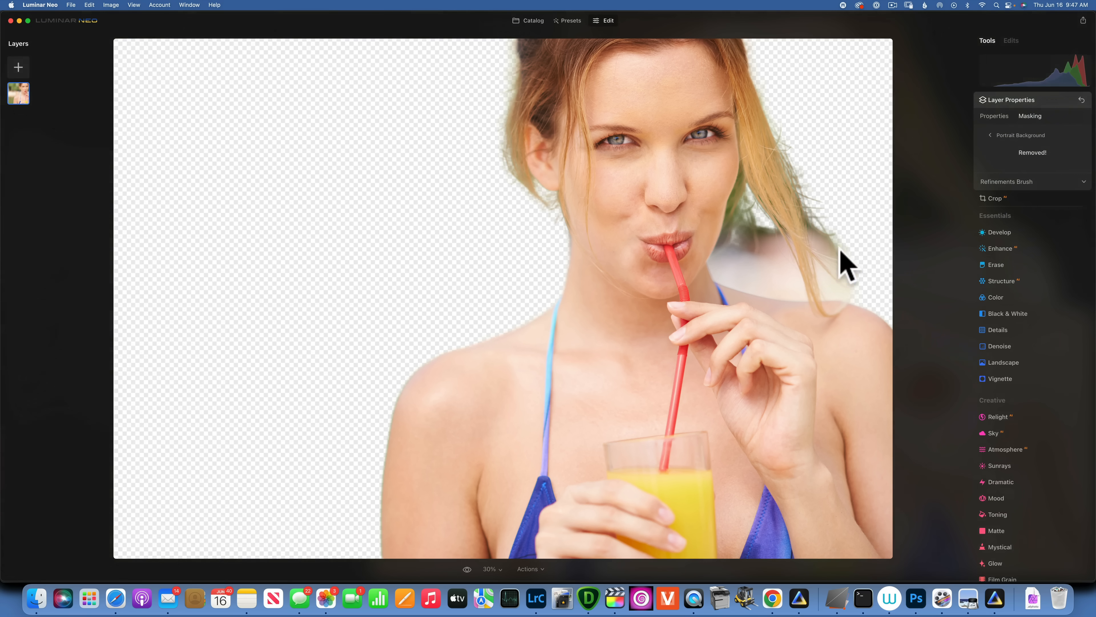
# - Add the solid orange-brown image from My Images, filling the canvas at 100 opacity, and place its layer beneath the woman
pyautogui.click(18, 67)
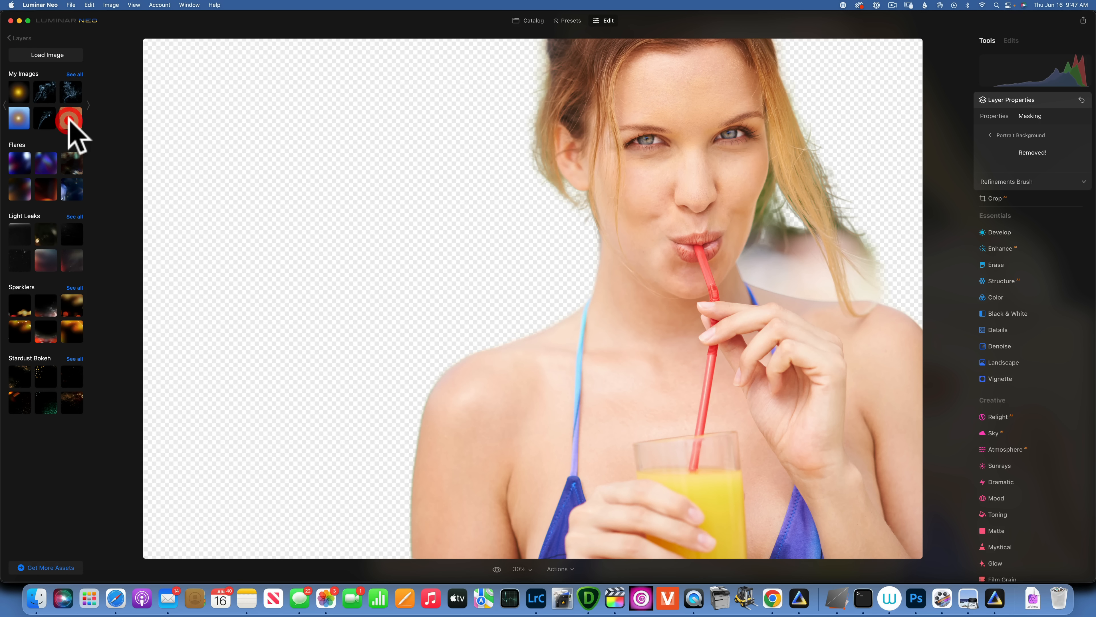
pyautogui.click(69, 119)
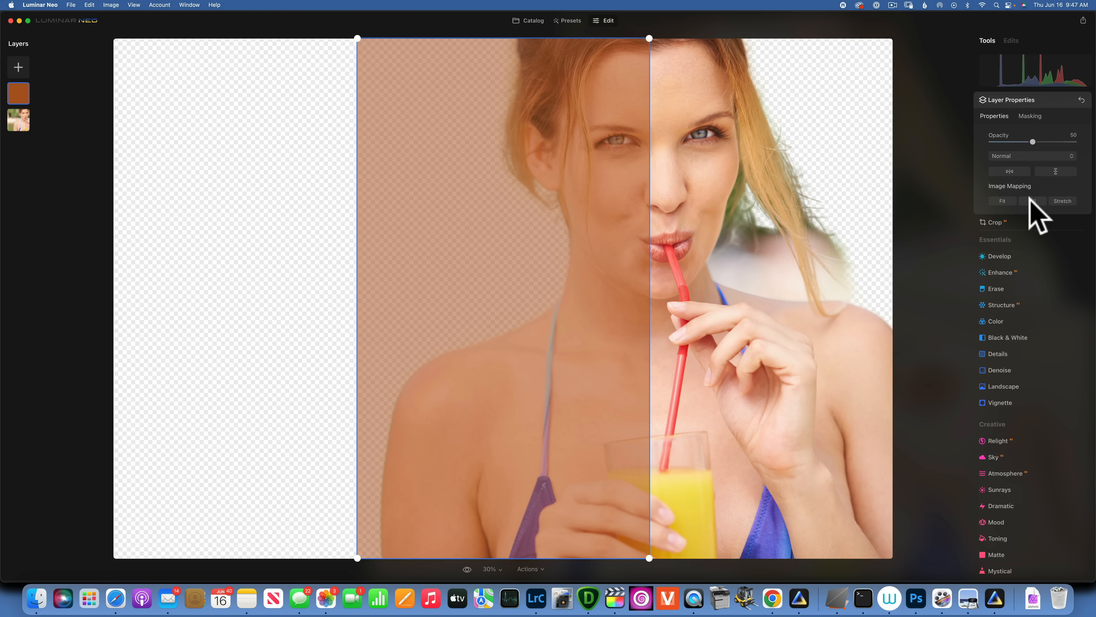
pyautogui.click(1032, 200)
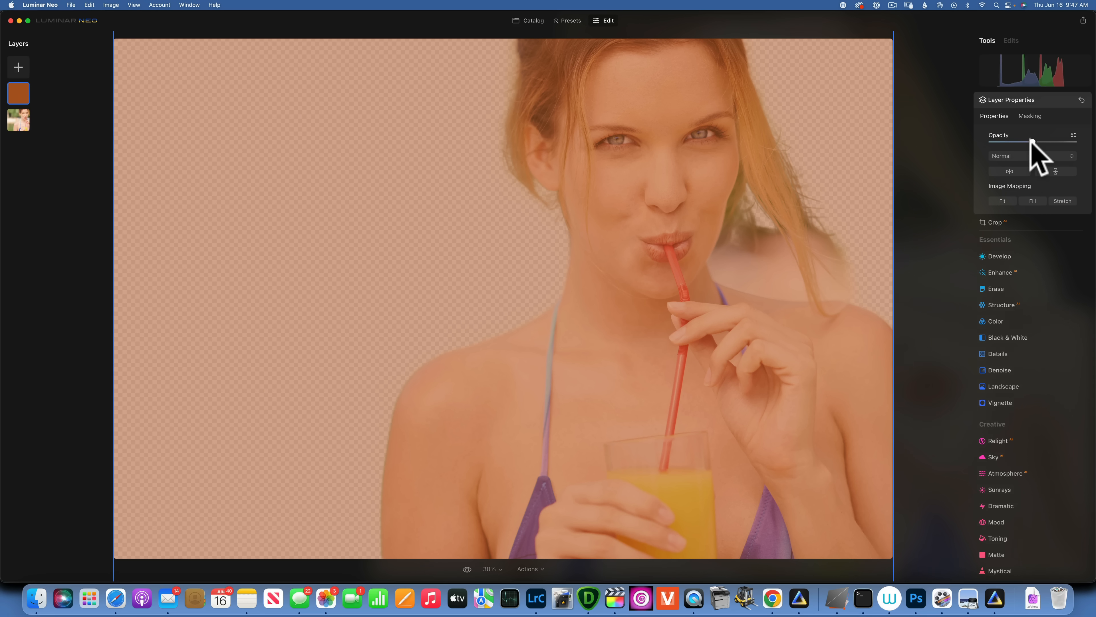
pyautogui.moveTo(1032, 141); pyautogui.dragTo(1089, 147)
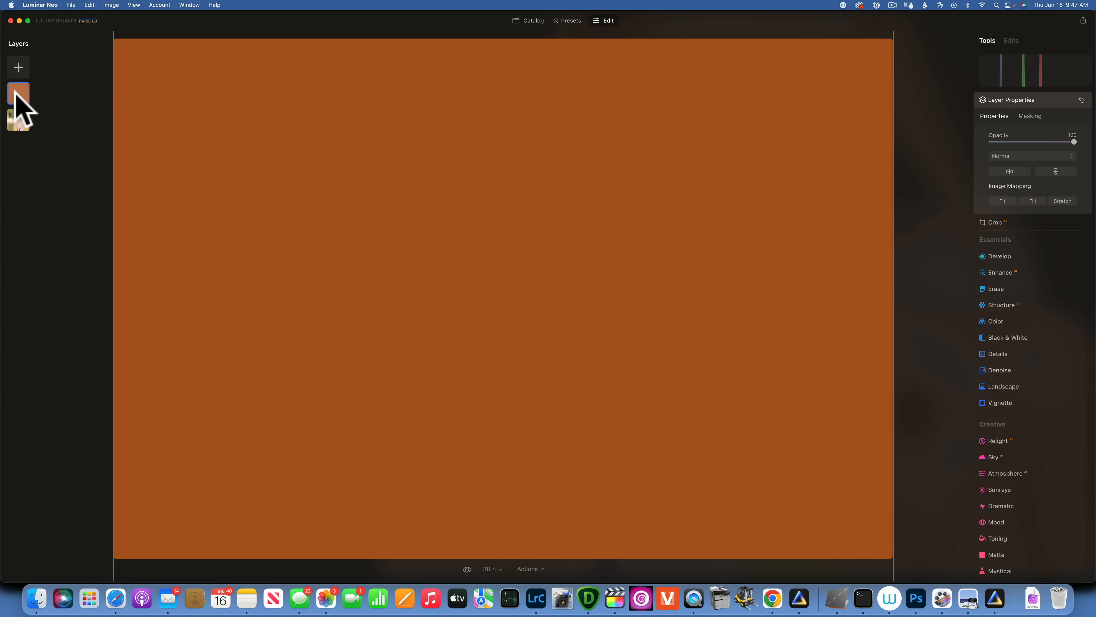
pyautogui.moveTo(15, 92); pyautogui.dragTo(19, 123)
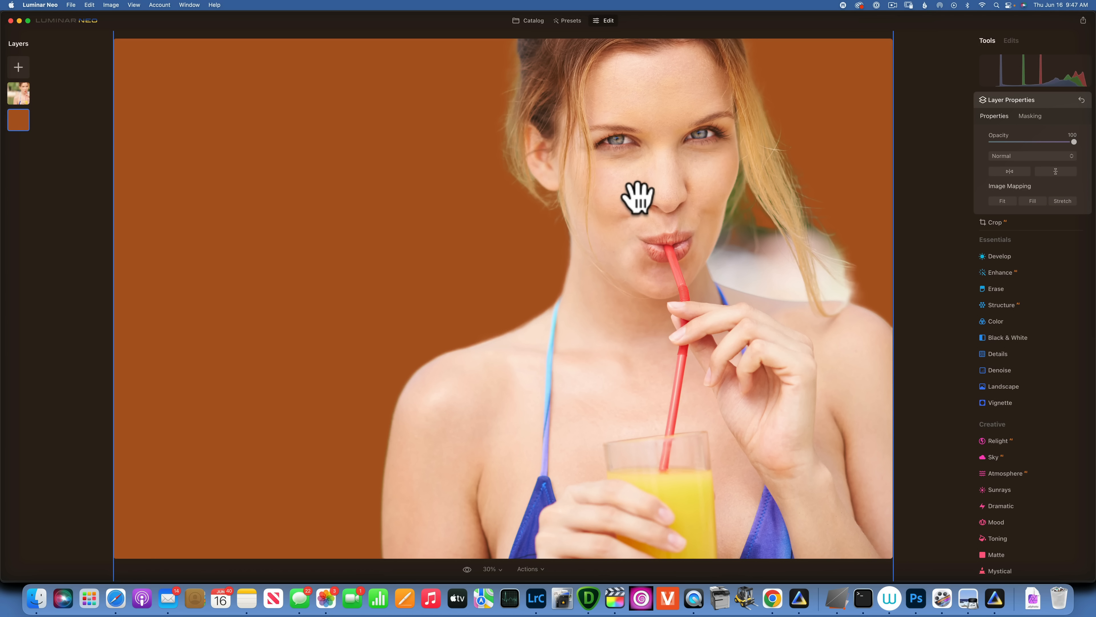
pyautogui.press('super+0')
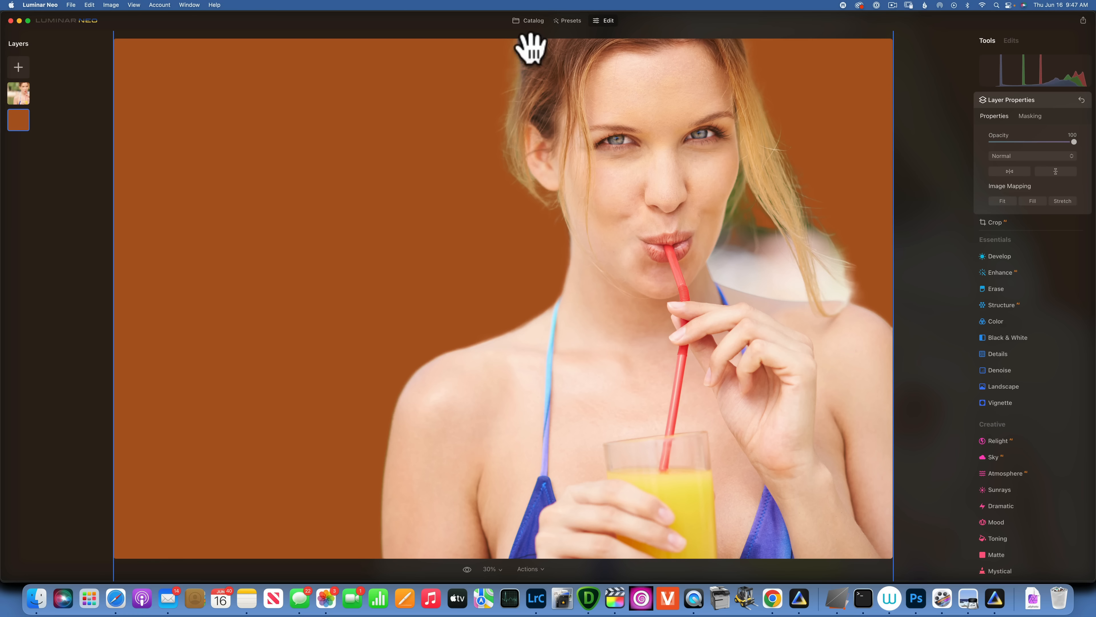
# - Return to the catalog and open the photo of the hugging couple in plaid shirts for editing
pyautogui.click(534, 18)
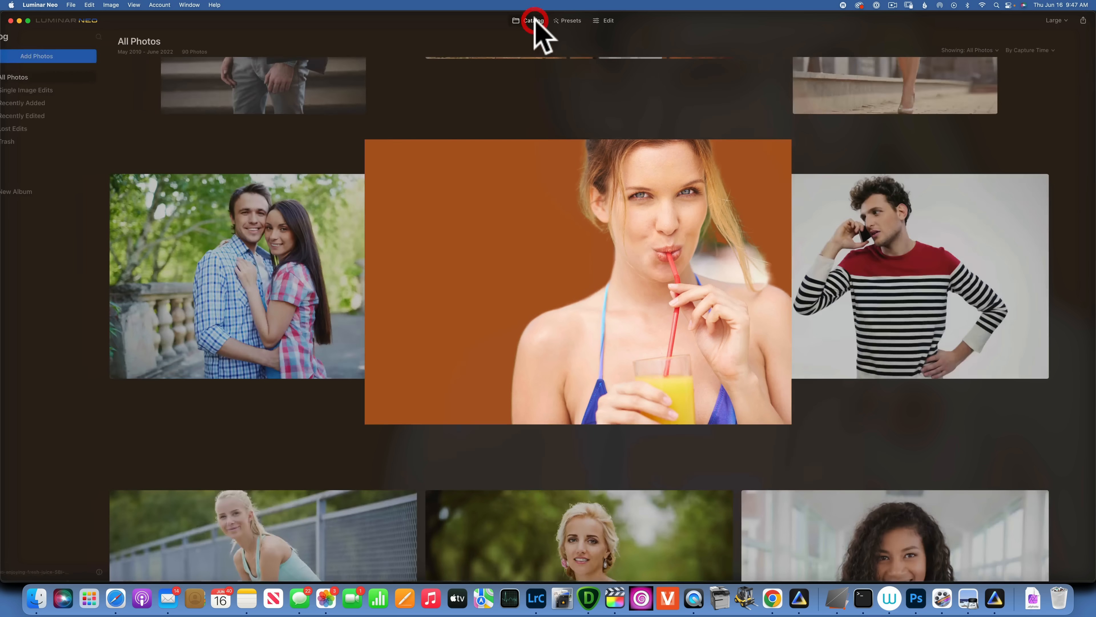
pyautogui.click(316, 268)
pyautogui.doubleClick(317, 269)
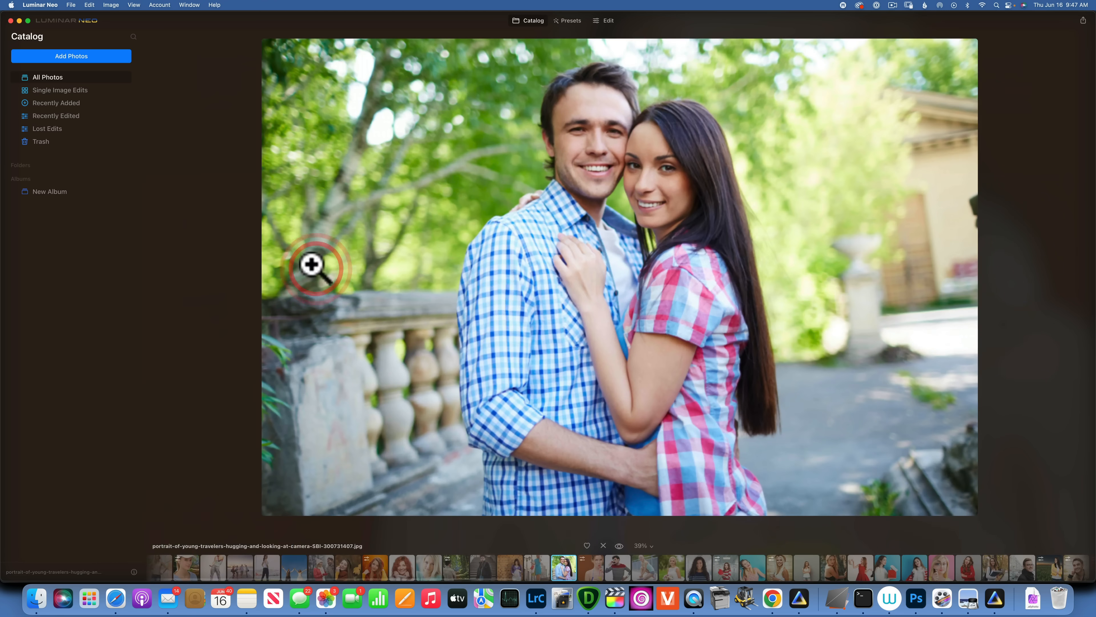
pyautogui.click(609, 21)
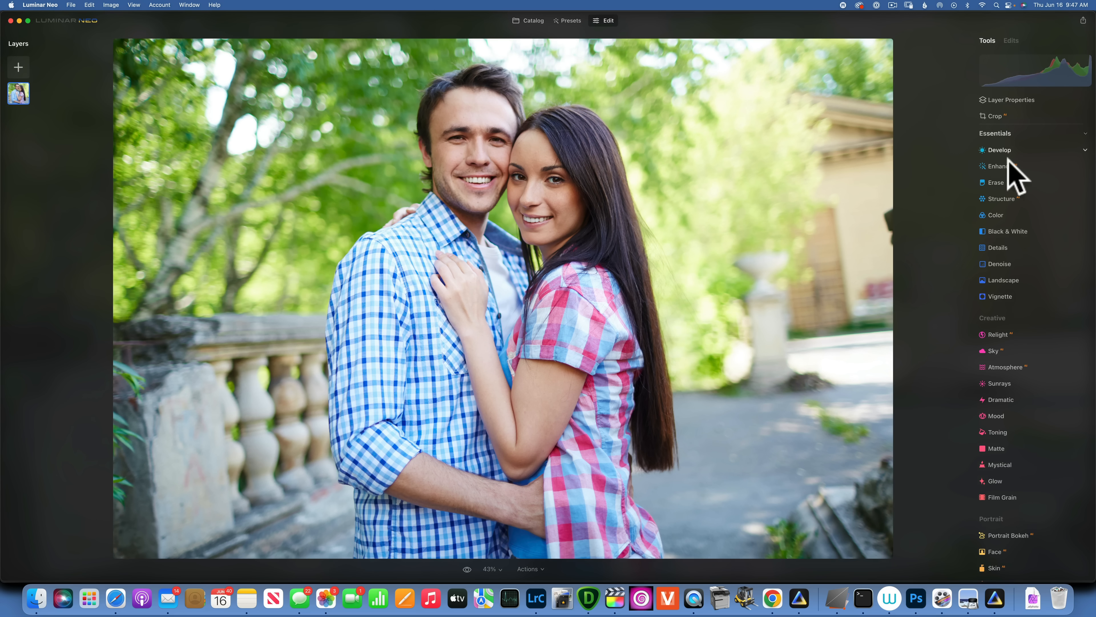
# - Remove the portrait background behind the couple with the layer's Portrait Background masking
pyautogui.click(1000, 149)
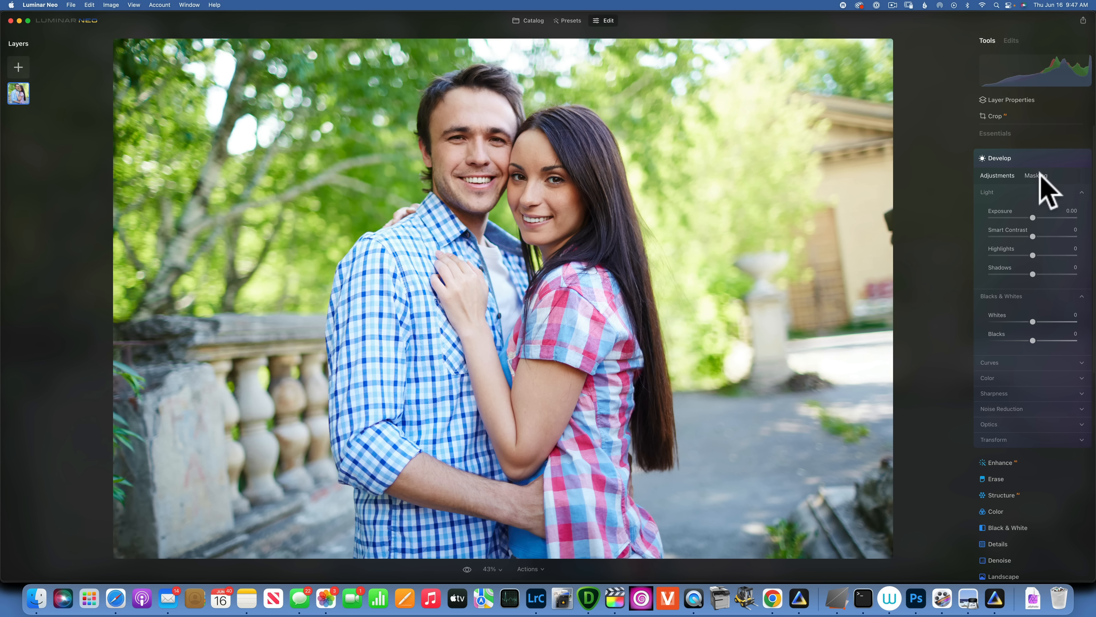
pyautogui.click(1002, 98)
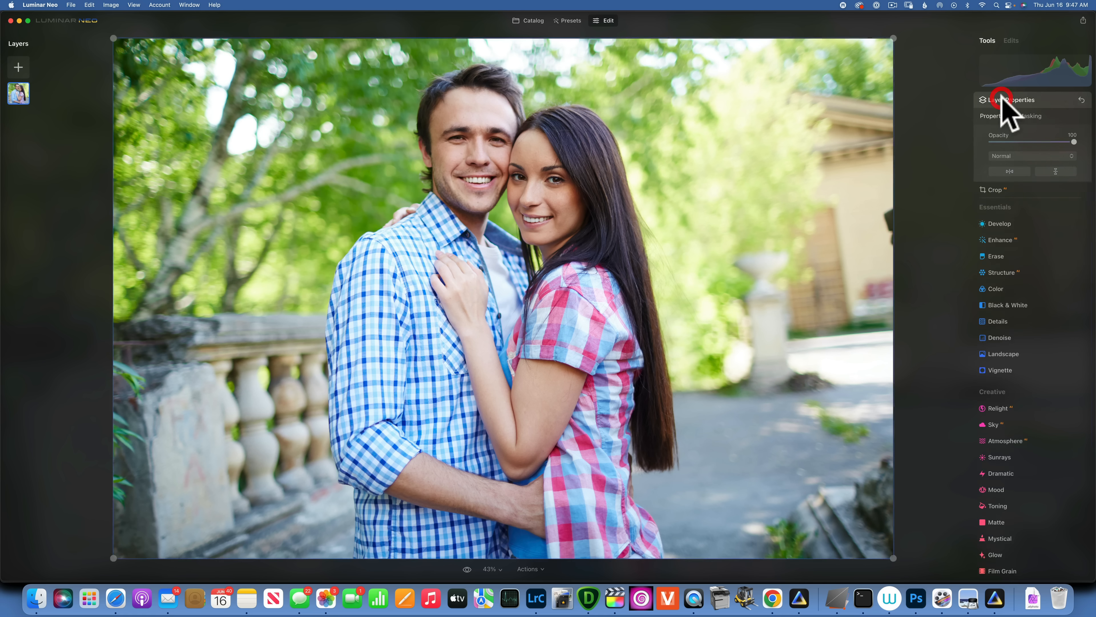
pyautogui.click(1030, 115)
pyautogui.click(1018, 185)
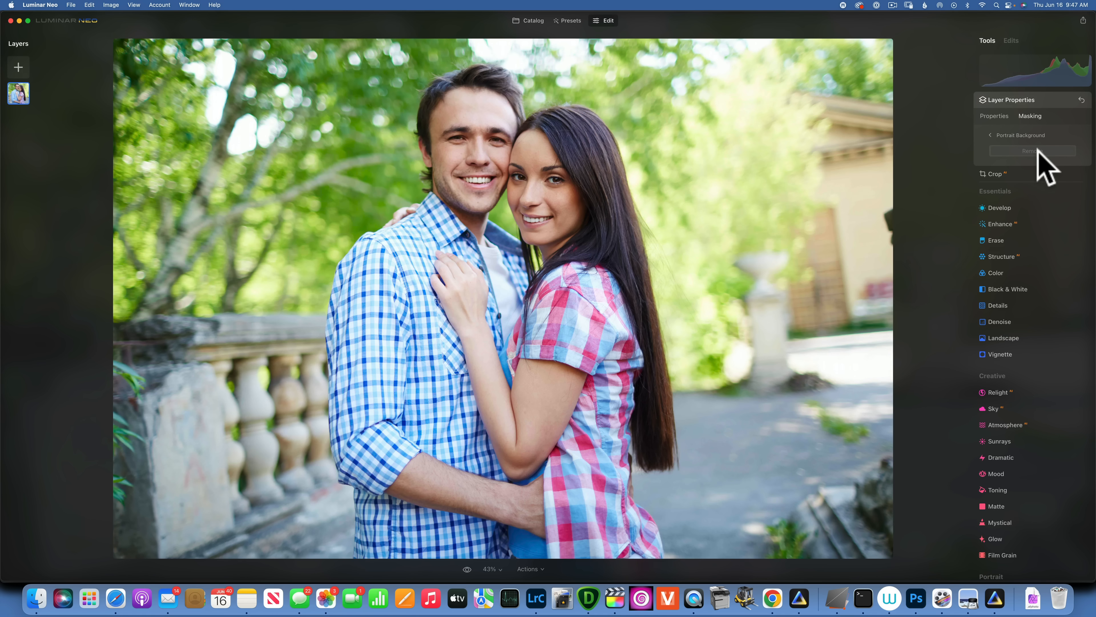
pyautogui.click(1037, 150)
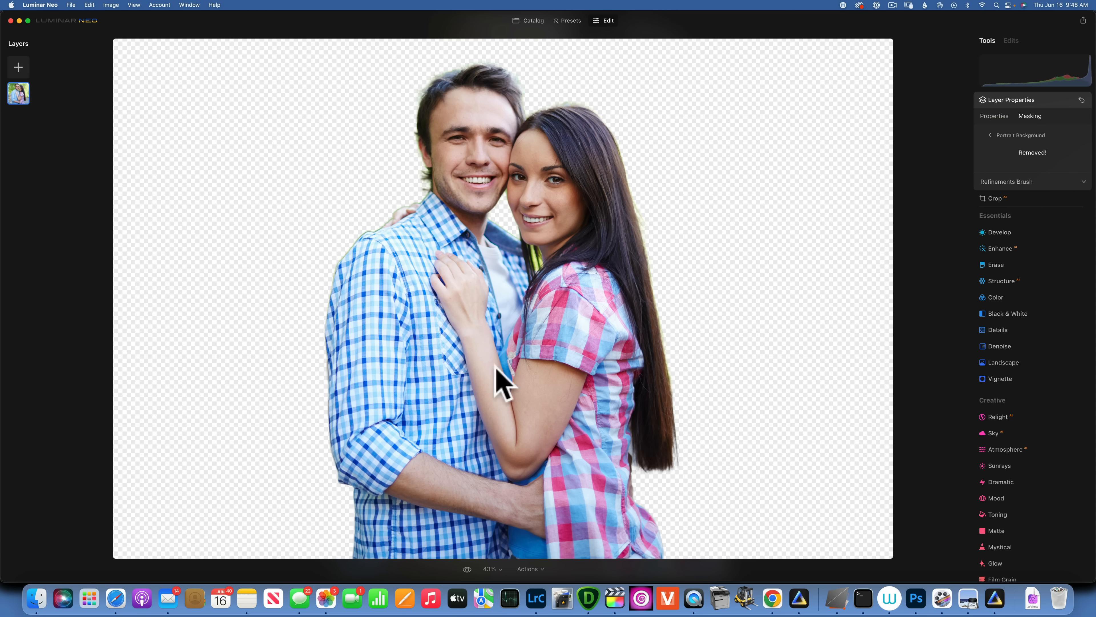
# - Add the purple network-pattern image from My Images, filling the canvas at 100 opacity, and place its layer beneath the couple
pyautogui.click(18, 67)
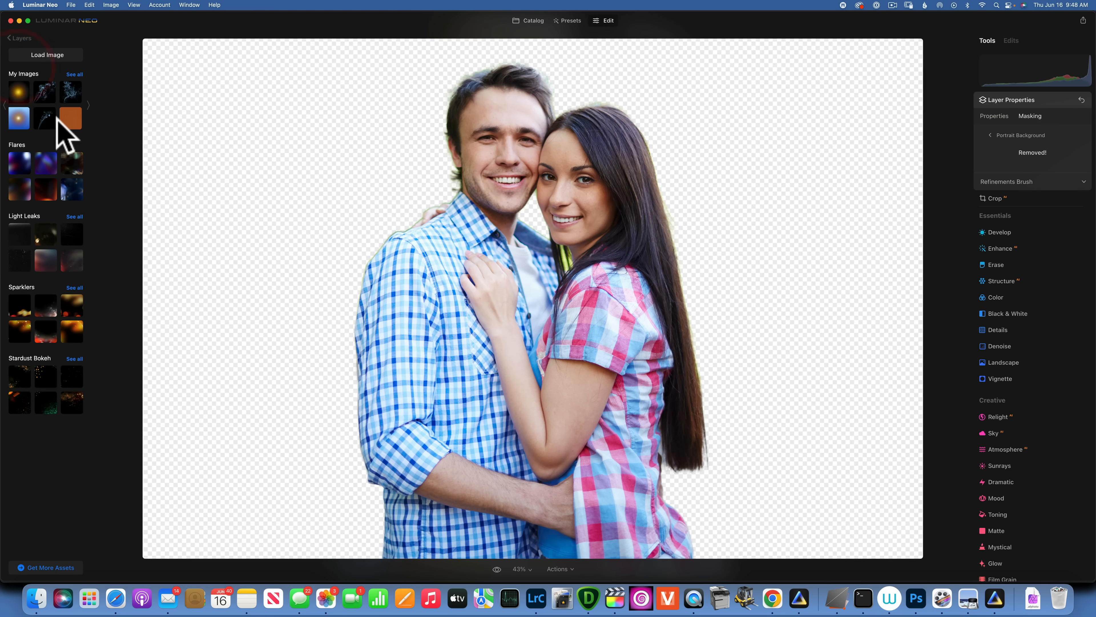
pyautogui.click(87, 105)
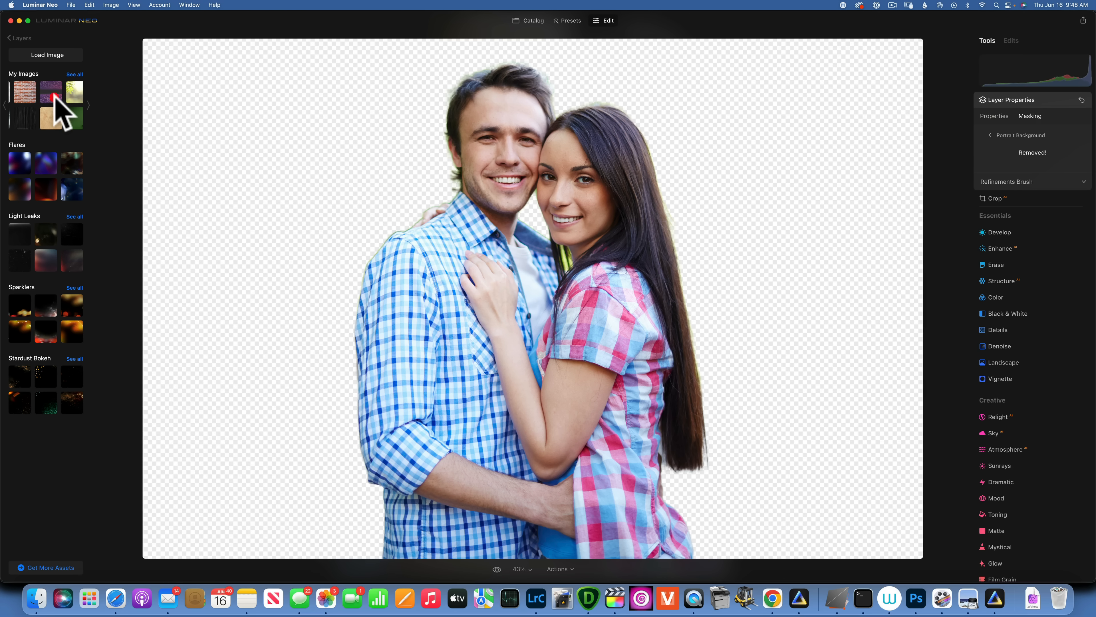
pyautogui.click(54, 94)
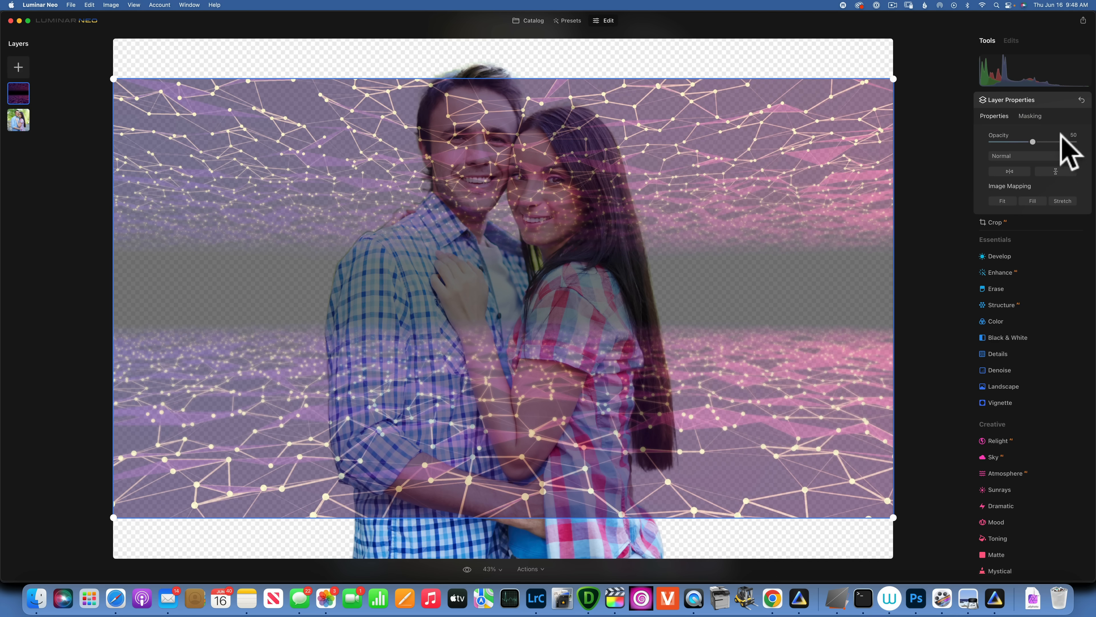
pyautogui.click(1033, 201)
pyautogui.moveTo(1032, 141); pyautogui.dragTo(1085, 141)
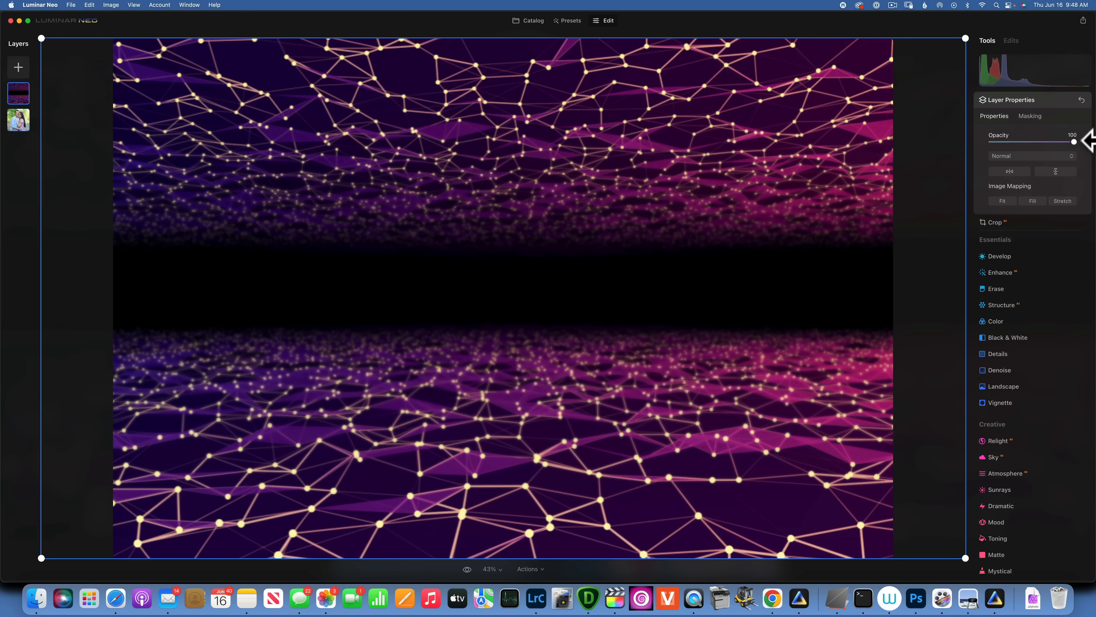
pyautogui.moveTo(24, 122)
pyautogui.mouseDown()
pyautogui.moveTo(11, 91)
pyautogui.moveTo(10, 136)
pyautogui.mouseUp()
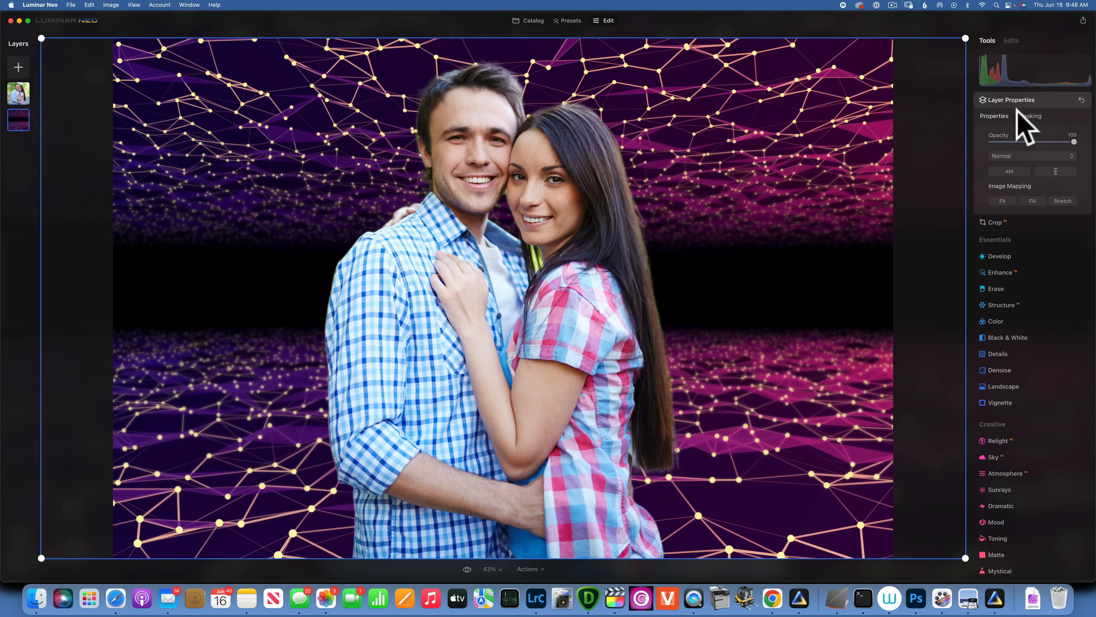
# - Return to the catalog and open the photo of the woman in the blue dress carrying shopping bags for editing
pyautogui.click(532, 21)
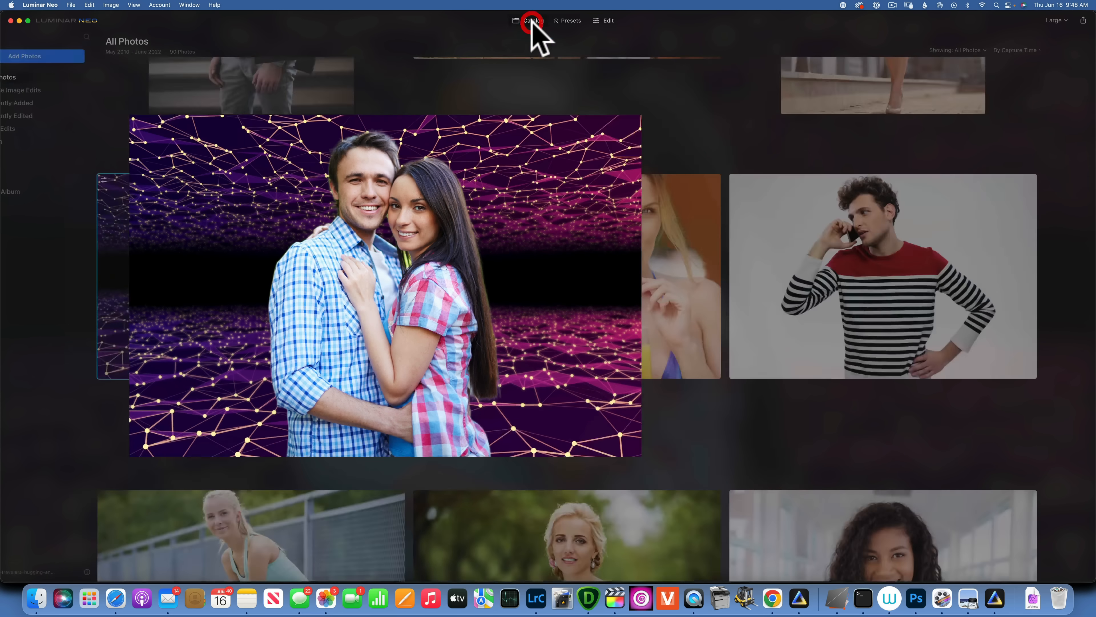
pyautogui.scroll(5, 675, 270)
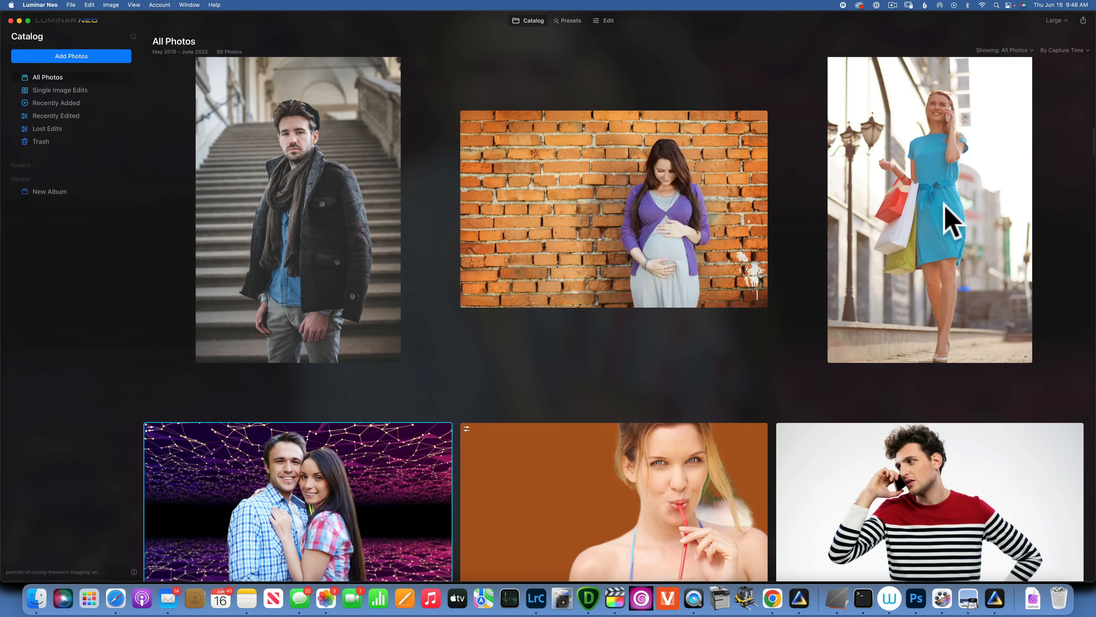
pyautogui.doubleClick(954, 202)
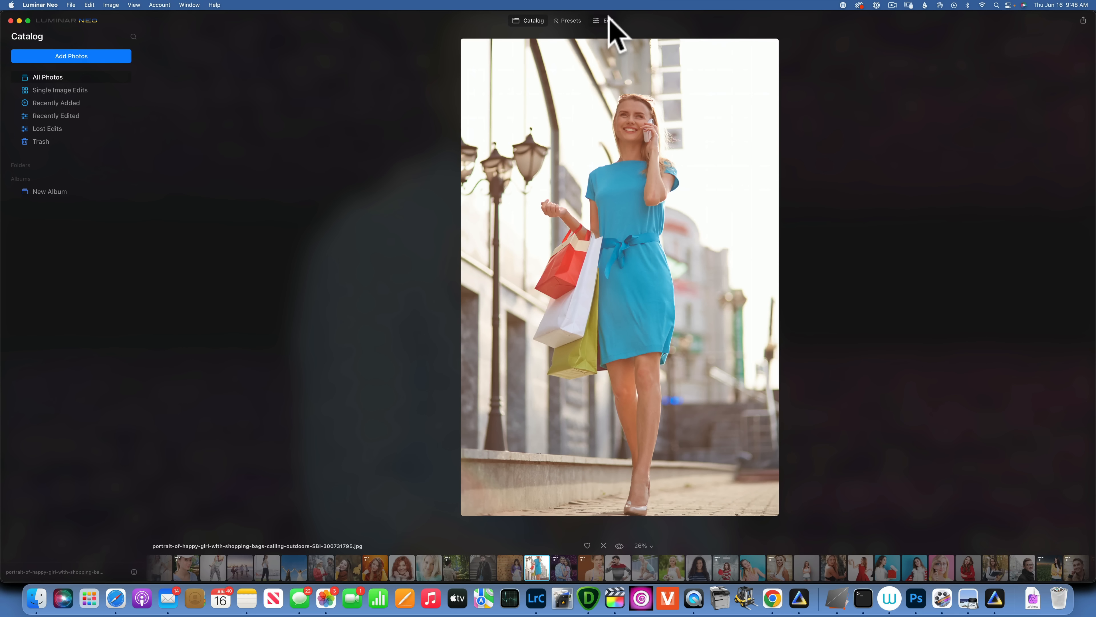
pyautogui.click(608, 21)
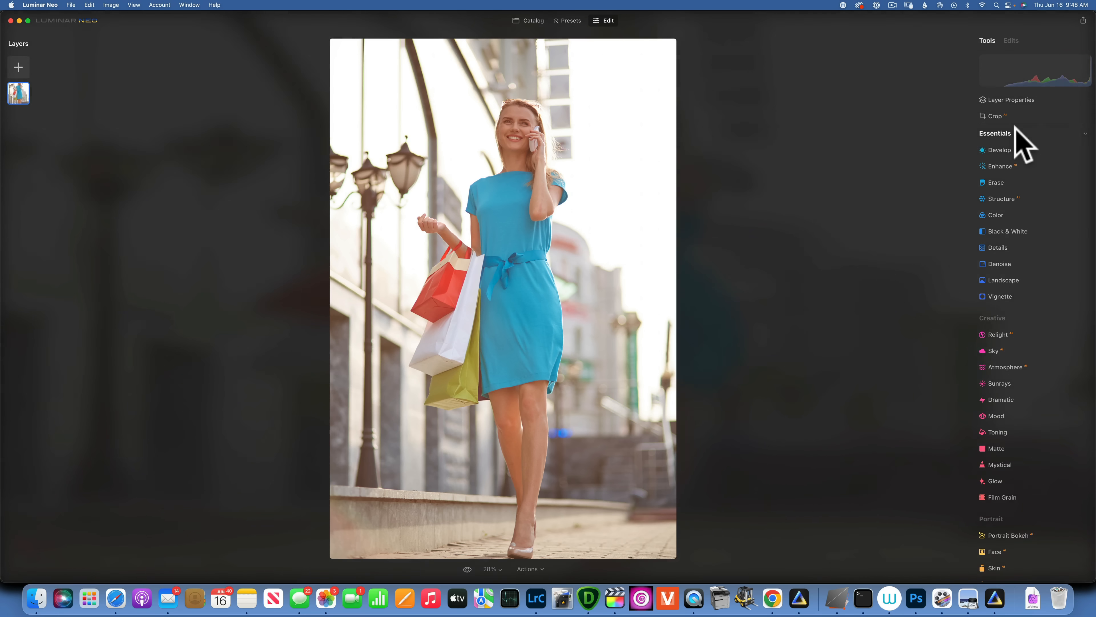
# - Remove the street background behind the woman in the blue dress with the layer's Portrait Background masking
pyautogui.click(1016, 100)
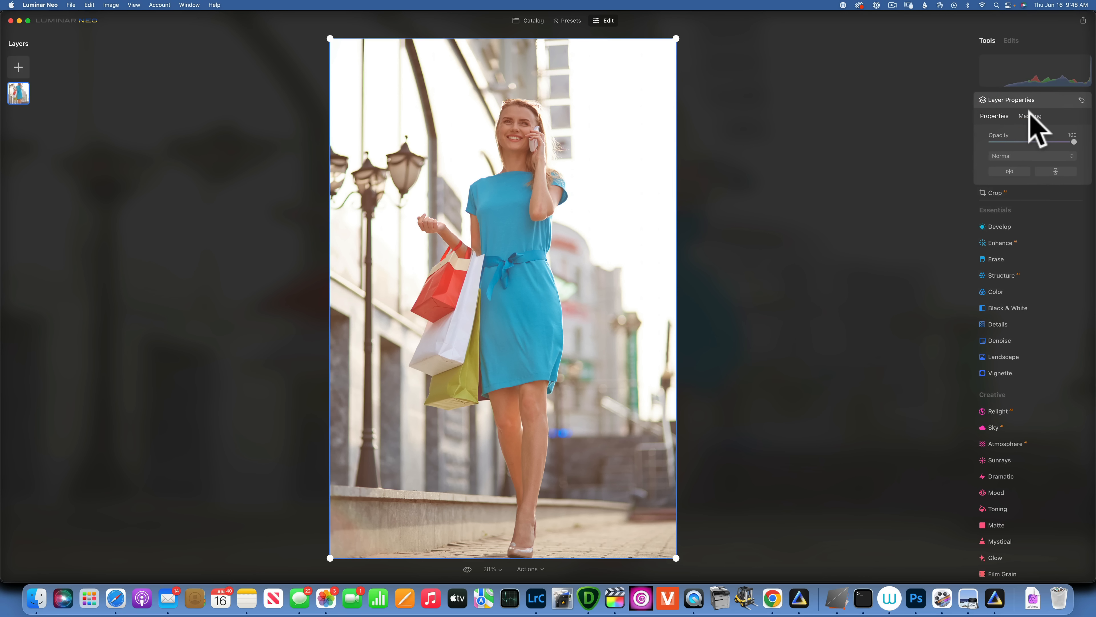
pyautogui.click(1030, 116)
pyautogui.click(1018, 185)
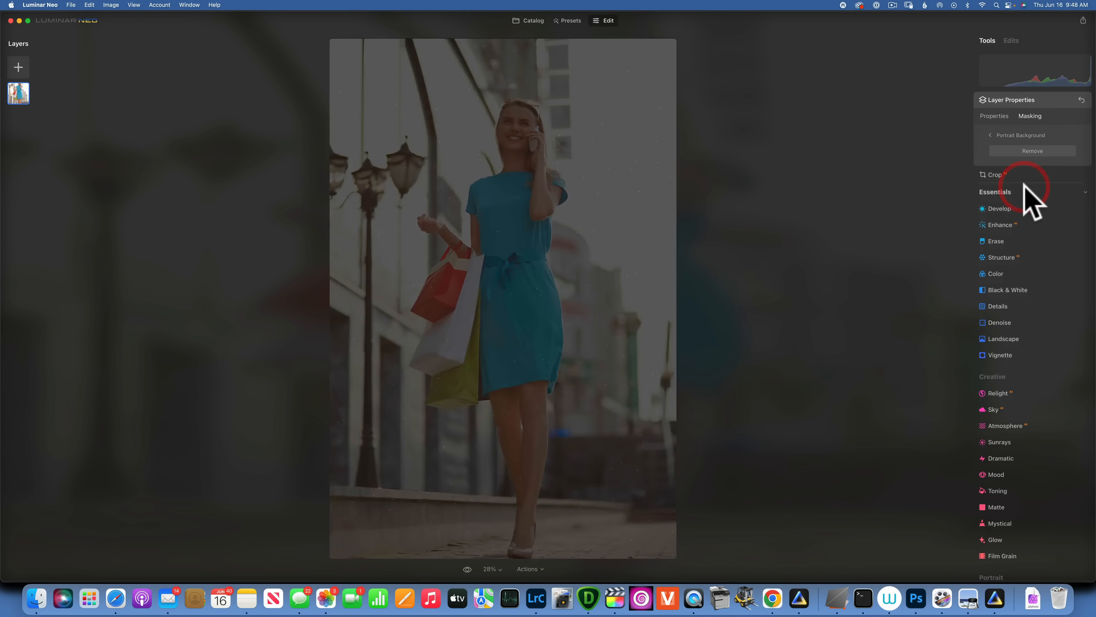
pyautogui.click(1040, 149)
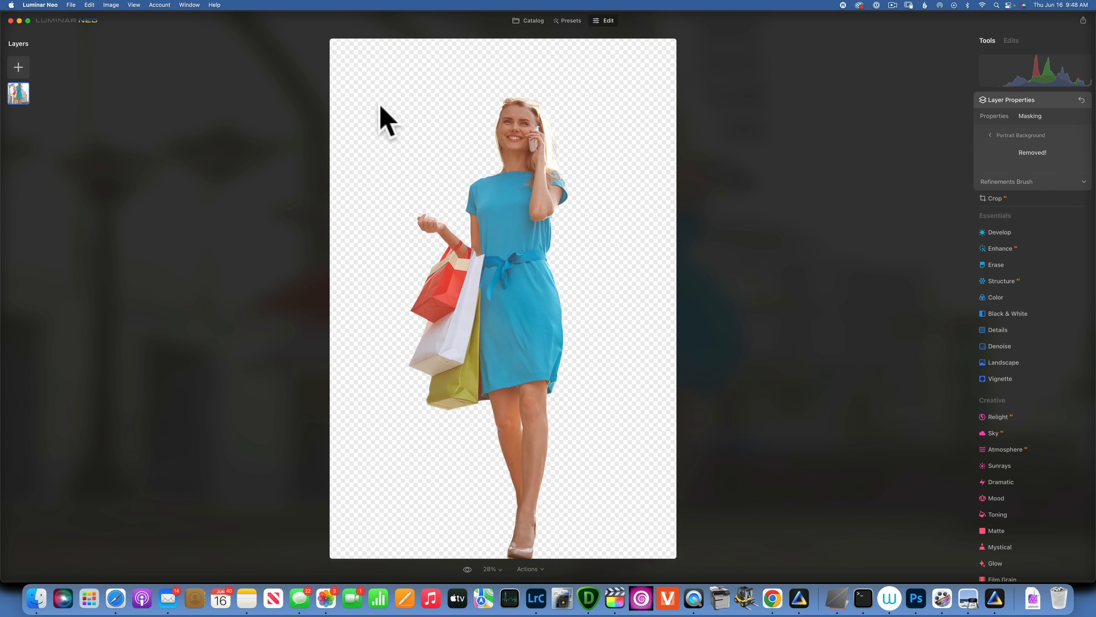
# - Add the green textured image from My Images, filling the canvas at 100 opacity with its white tree out of frame, and place its layer beneath the woman
pyautogui.click(24, 67)
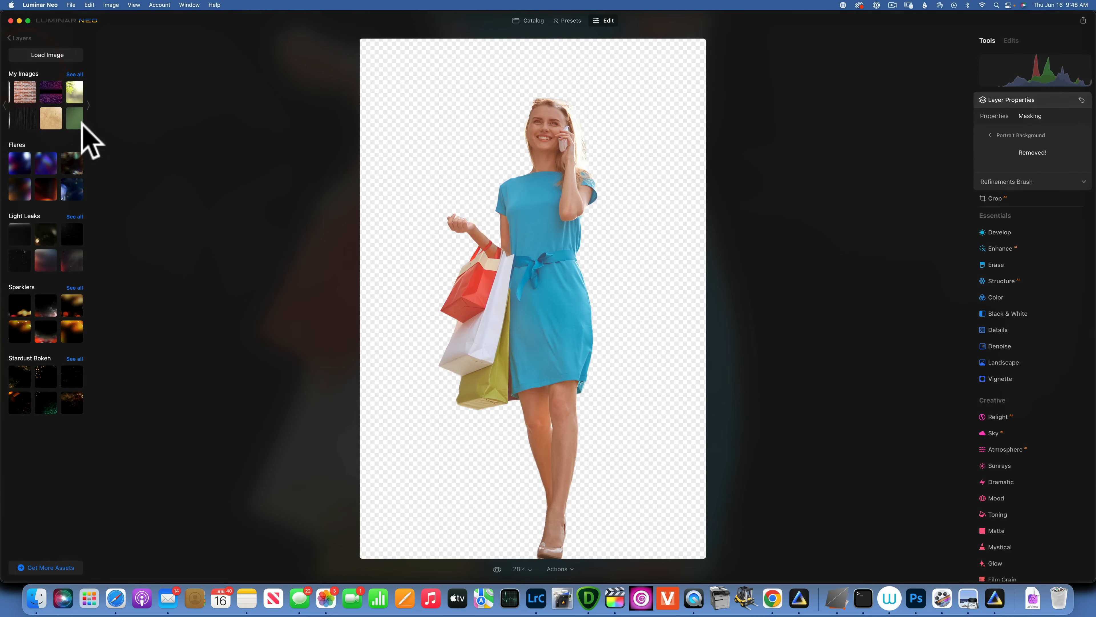
pyautogui.click(74, 114)
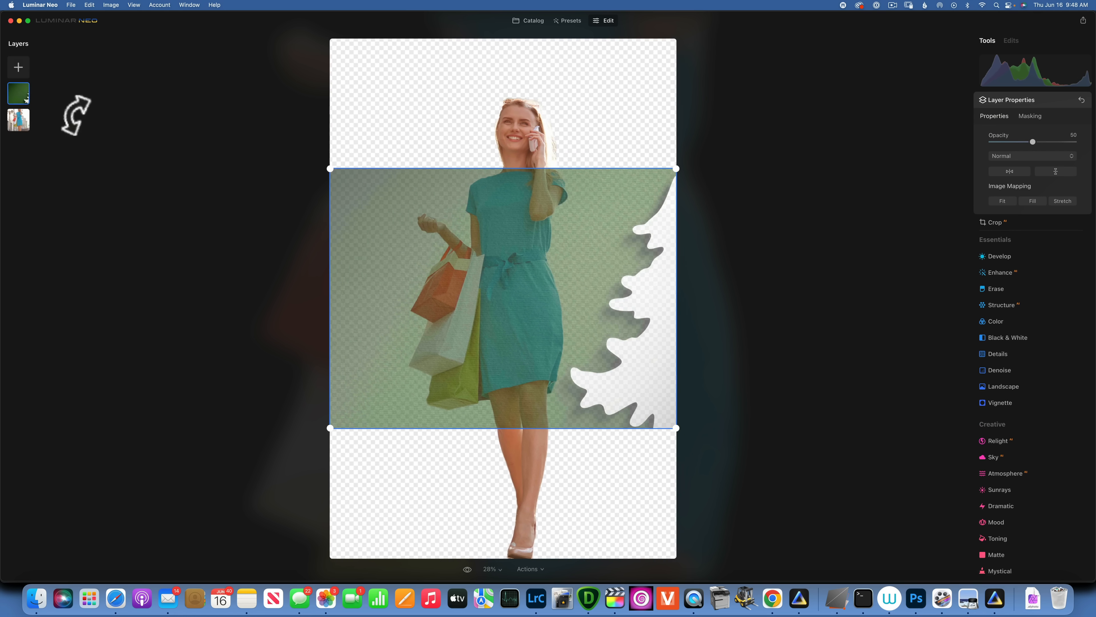
pyautogui.click(1032, 201)
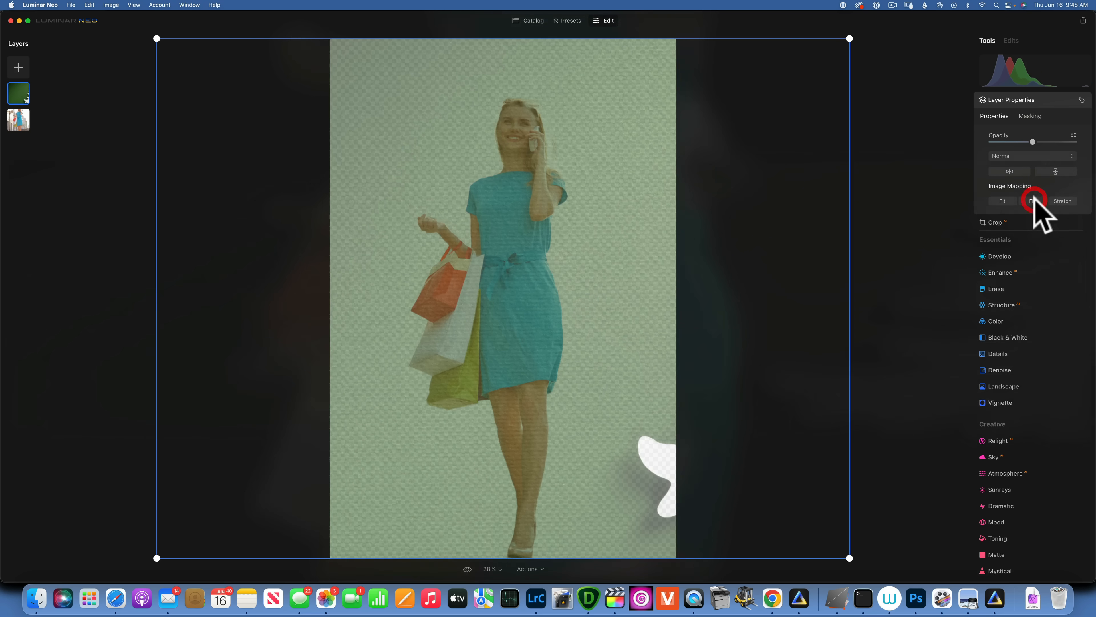
pyautogui.moveTo(629, 299); pyautogui.dragTo(692, 301)
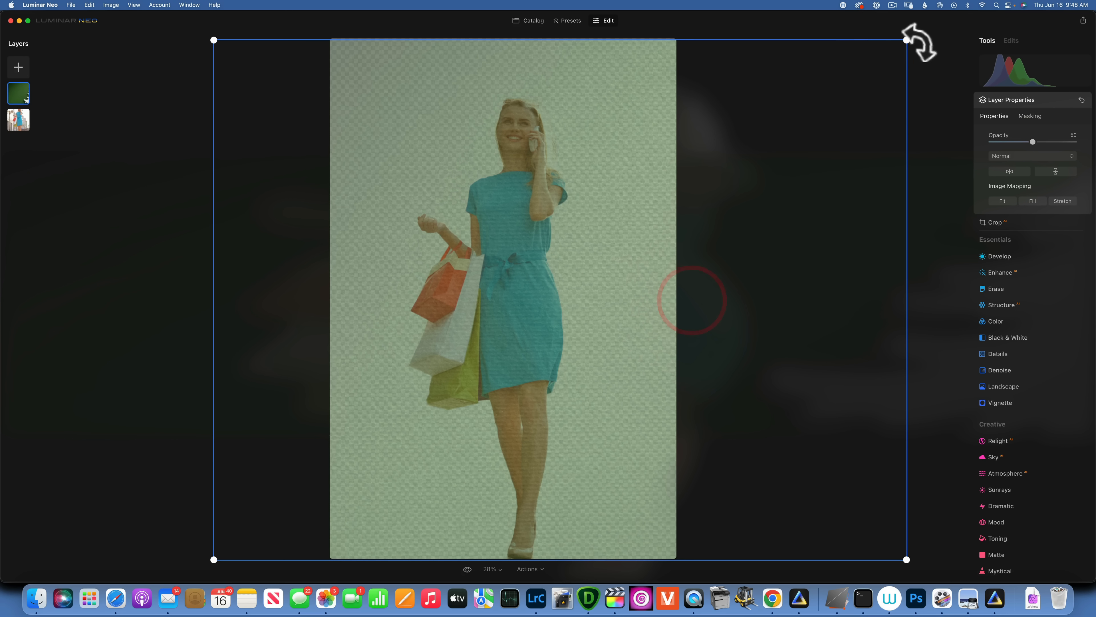
pyautogui.moveTo(906, 40); pyautogui.dragTo(914, 34)
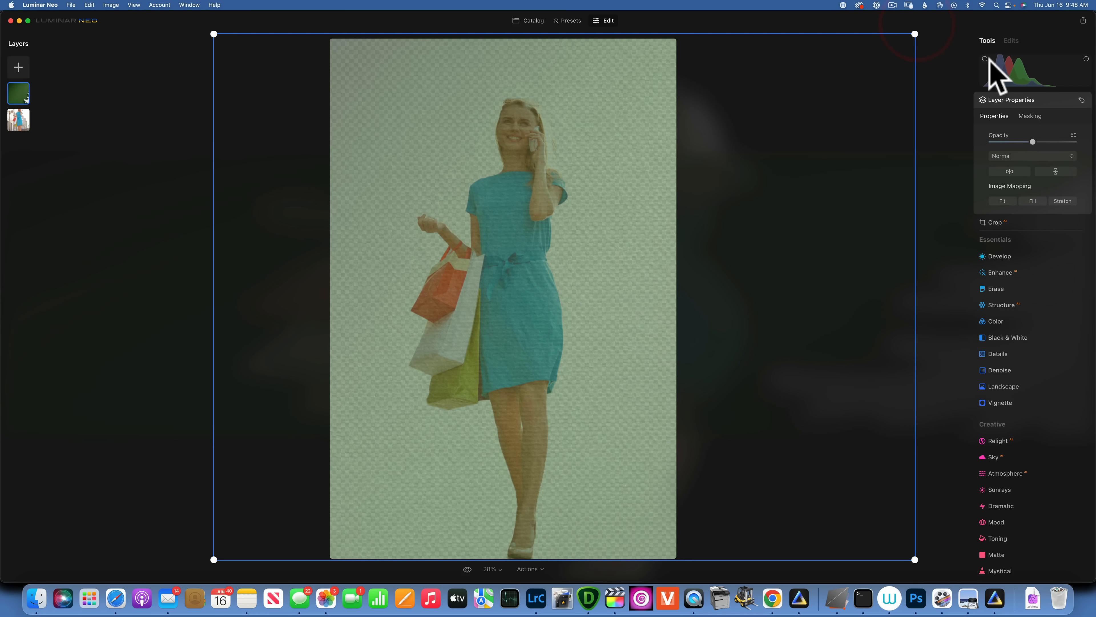
pyautogui.moveTo(1044, 142); pyautogui.dragTo(1088, 142)
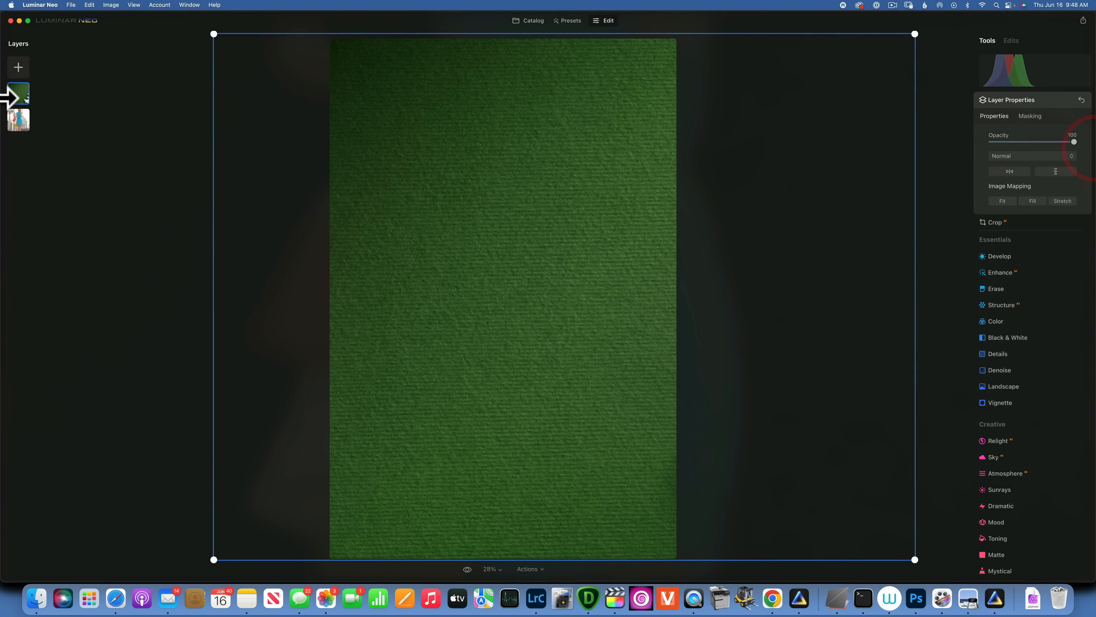
pyautogui.moveTo(13, 94); pyautogui.dragTo(18, 133)
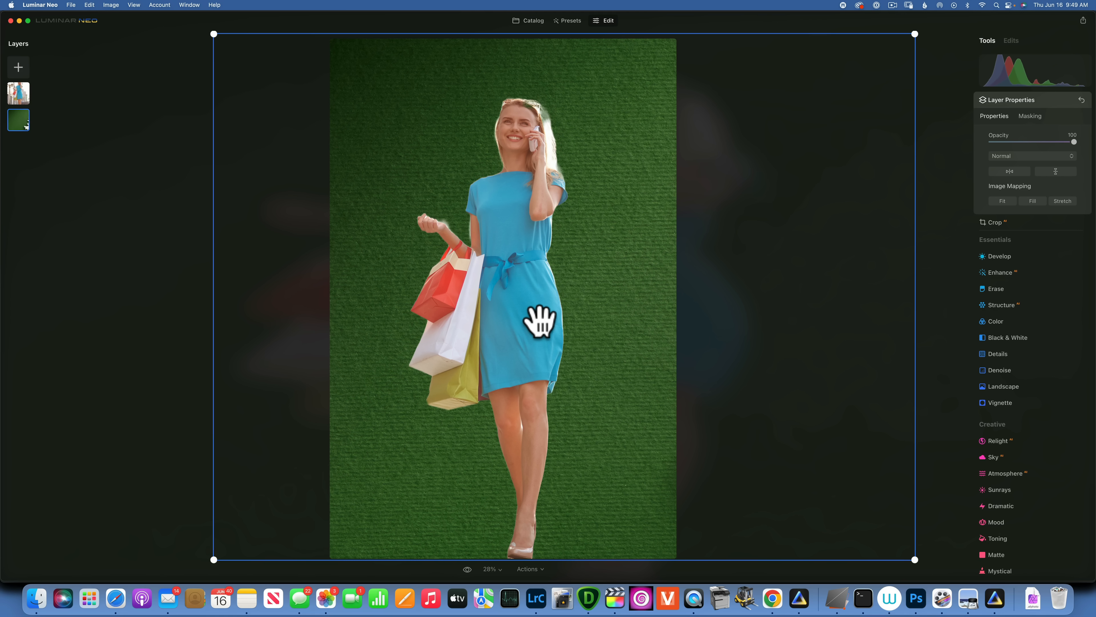
# - Return to the catalog and look through the edited and unedited portraits
pyautogui.click(532, 21)
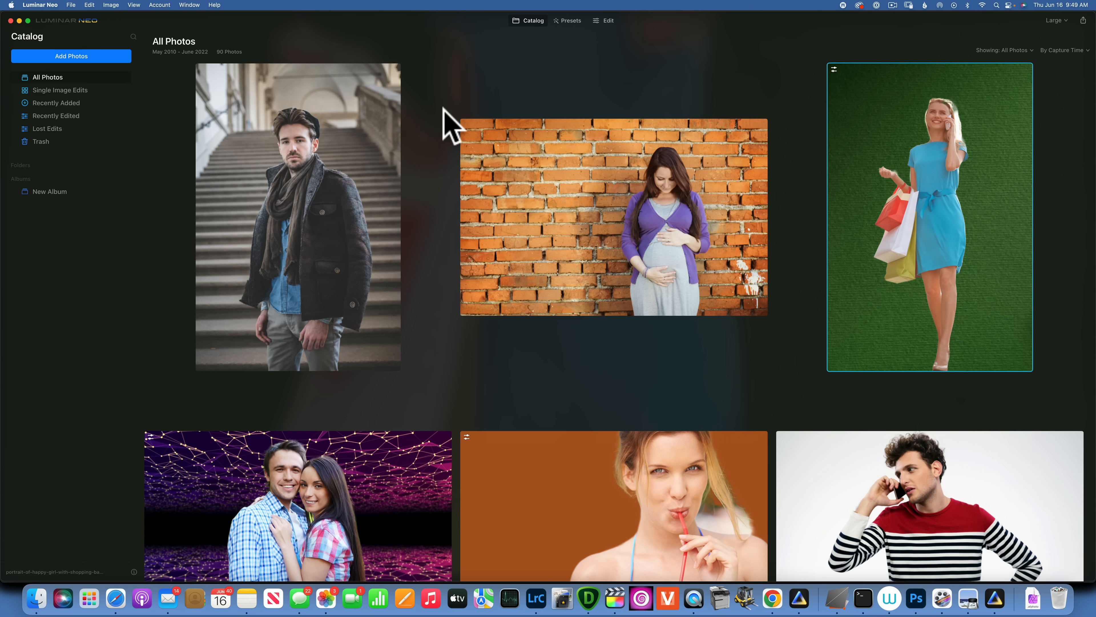
pyautogui.scroll(-5, 443, 109)
pyautogui.scroll(-20, 445, 114)
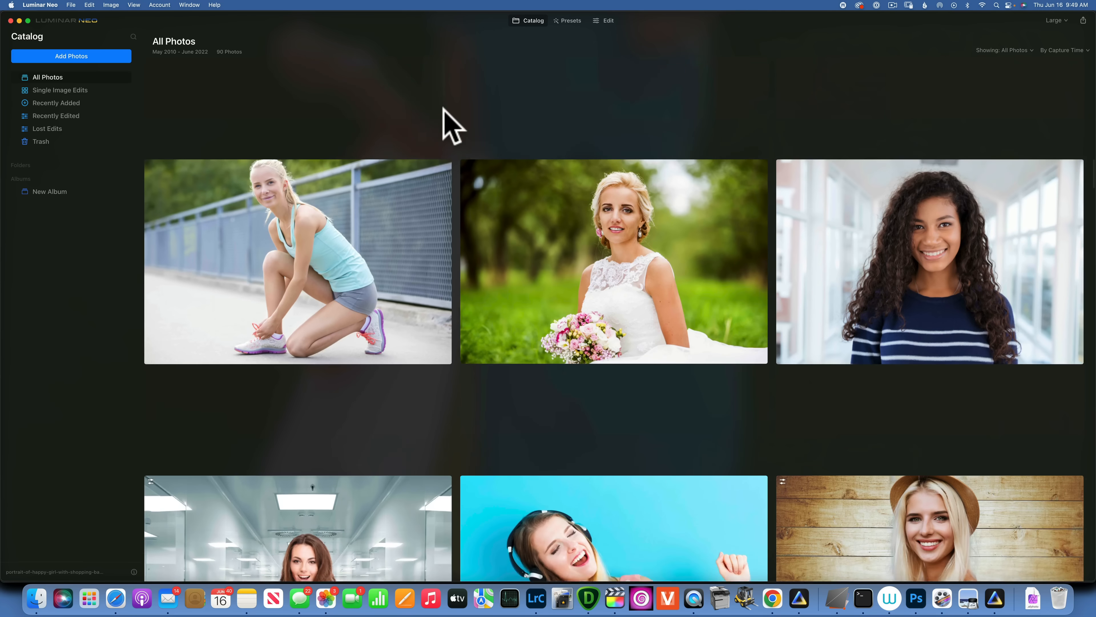
pyautogui.scroll(-8, 445, 111)
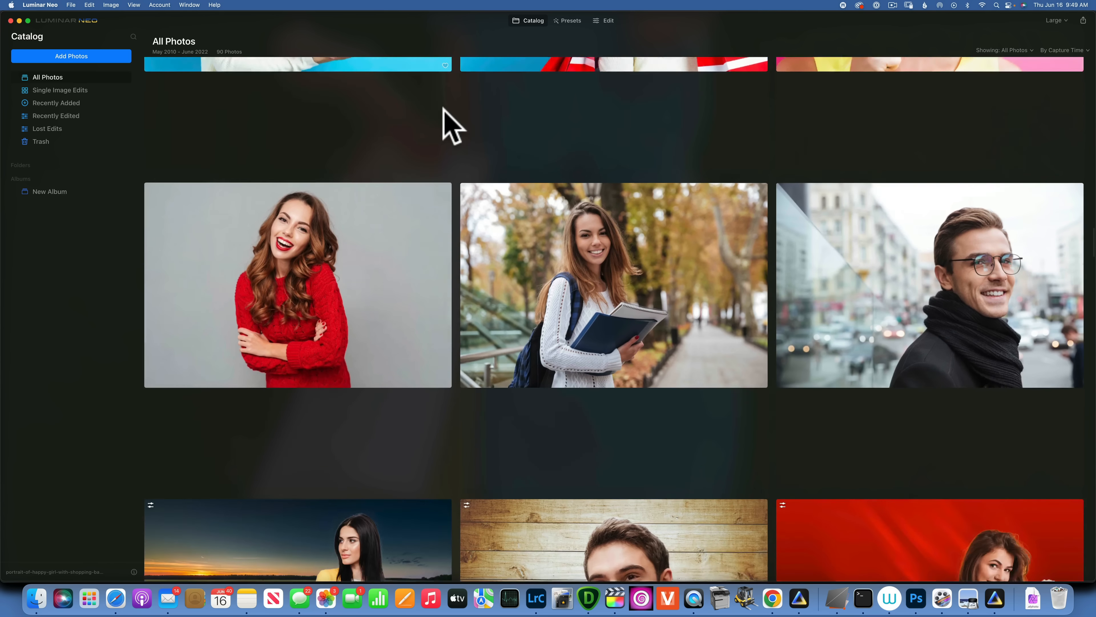
pyautogui.scroll(20, 444, 112)
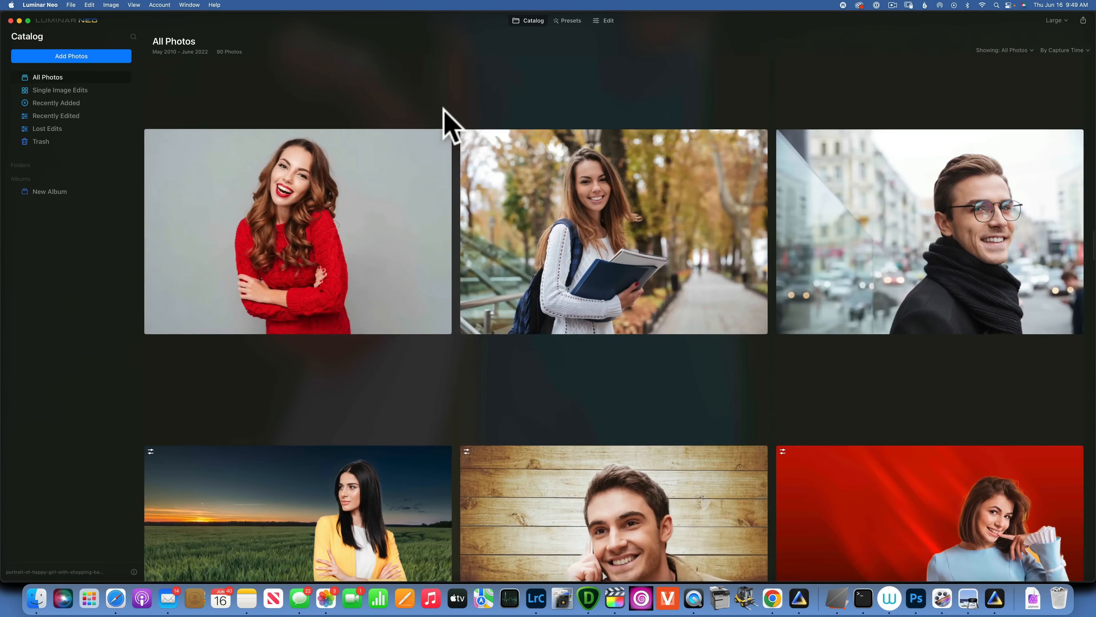
pyautogui.scroll(8, 449, 126)
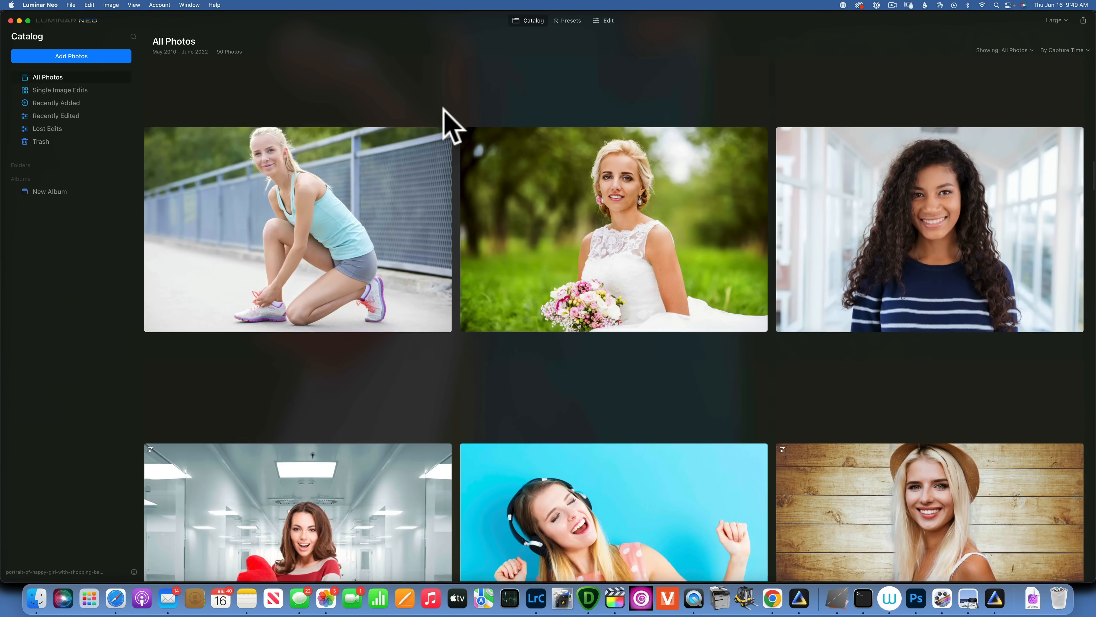
pyautogui.scroll(-7, 447, 122)
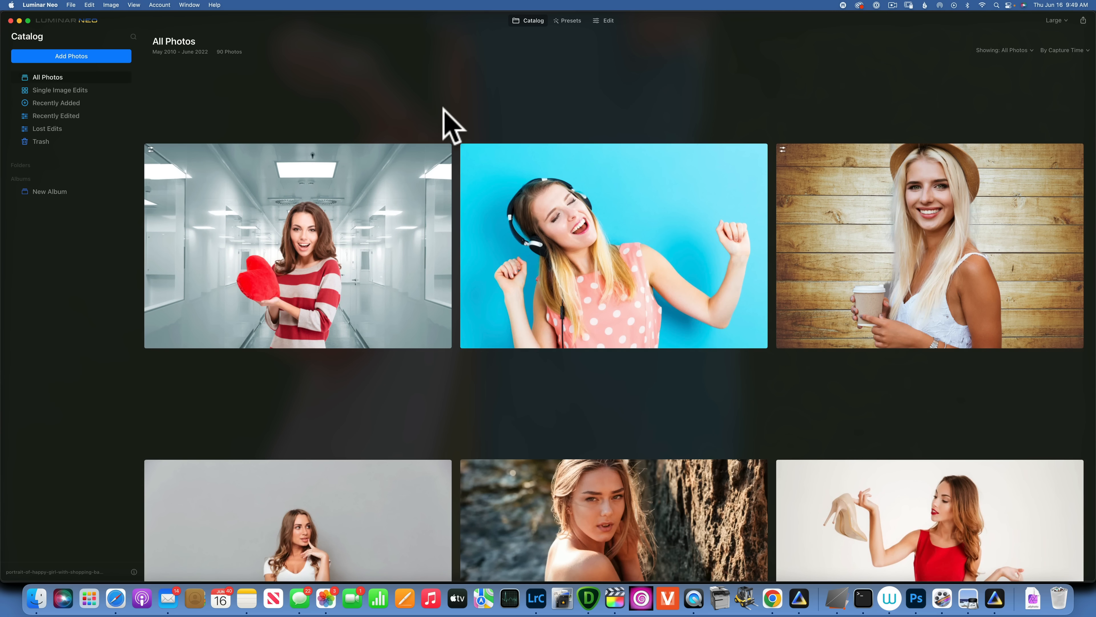